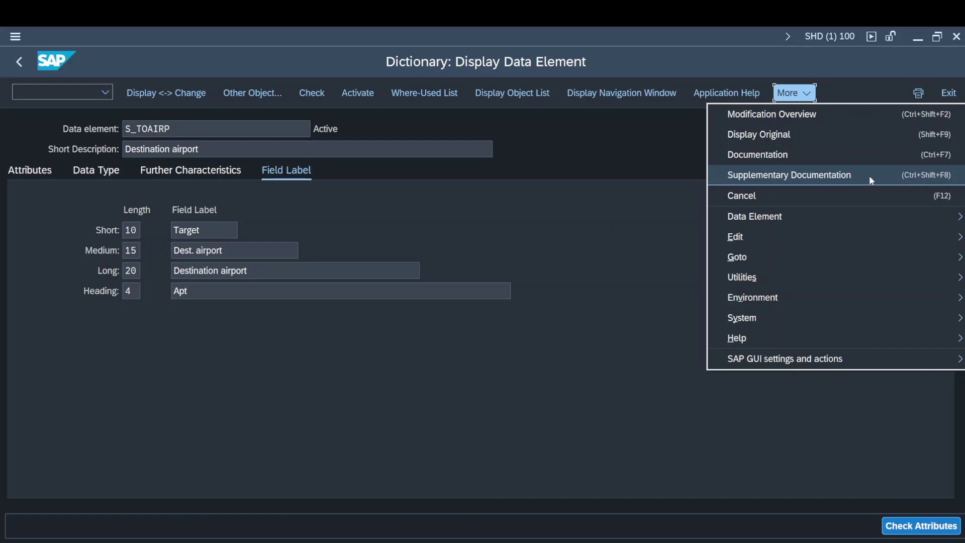
Open the supplementary documentation dialog for data element S_TOAIRP, look up its available DE supplements, and close the dialog.
left_click(869, 176)
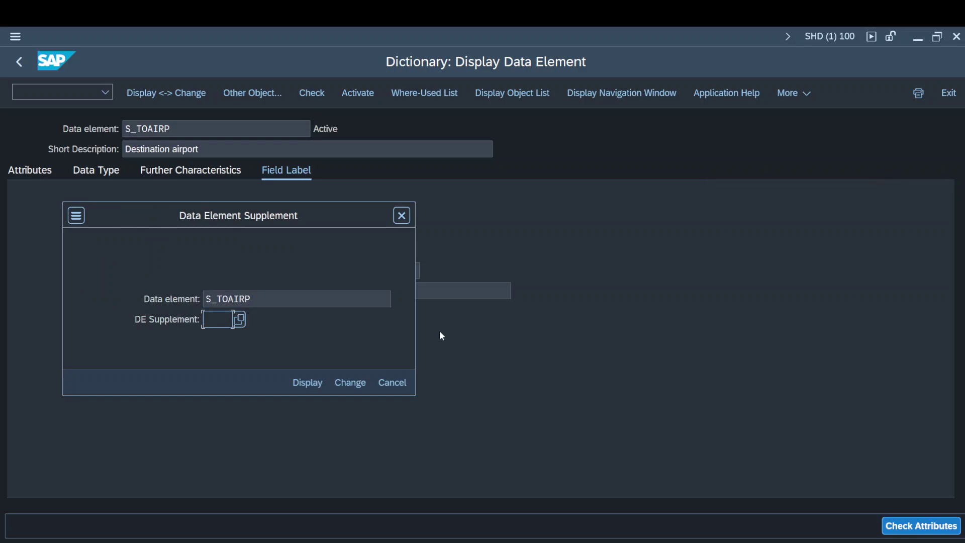
left_click(241, 320)
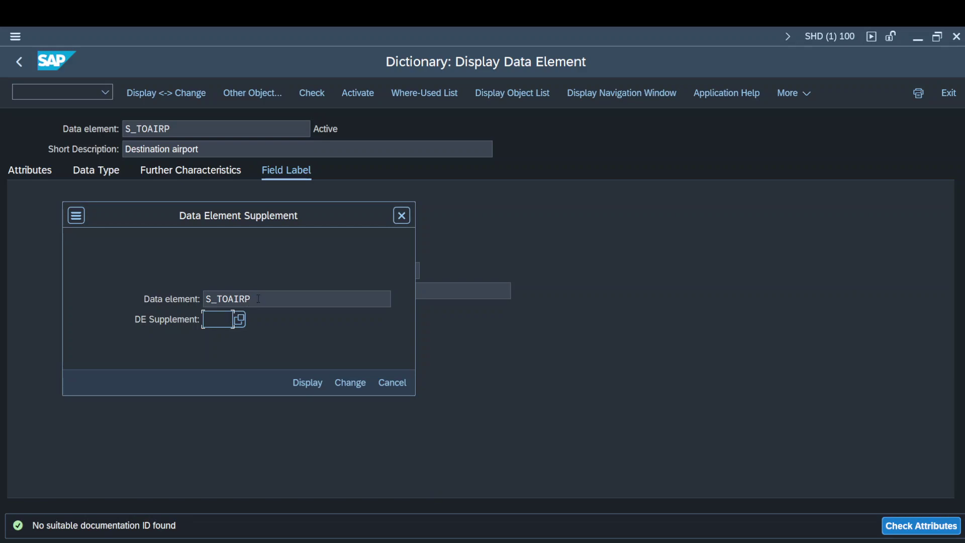
left_click_drag(253, 298, 194, 301)
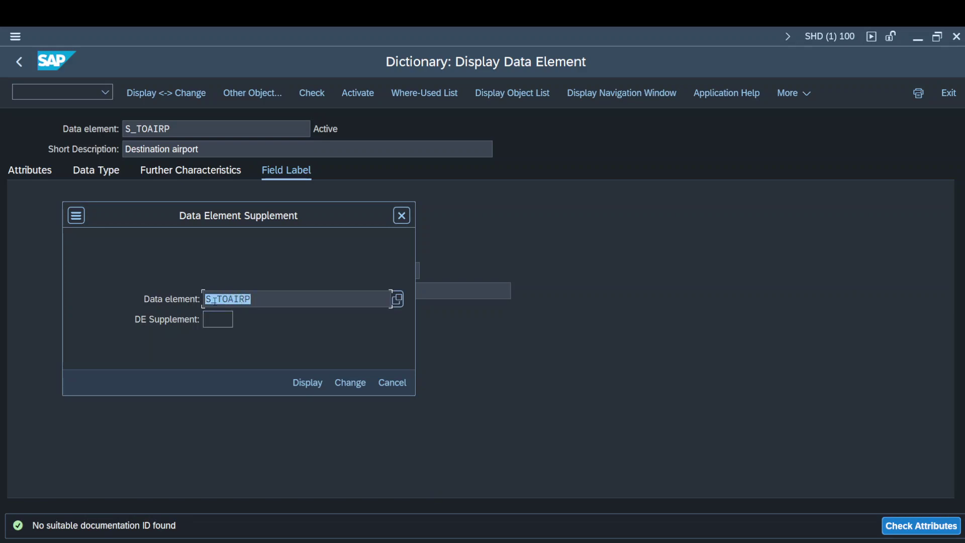
left_click(220, 317)
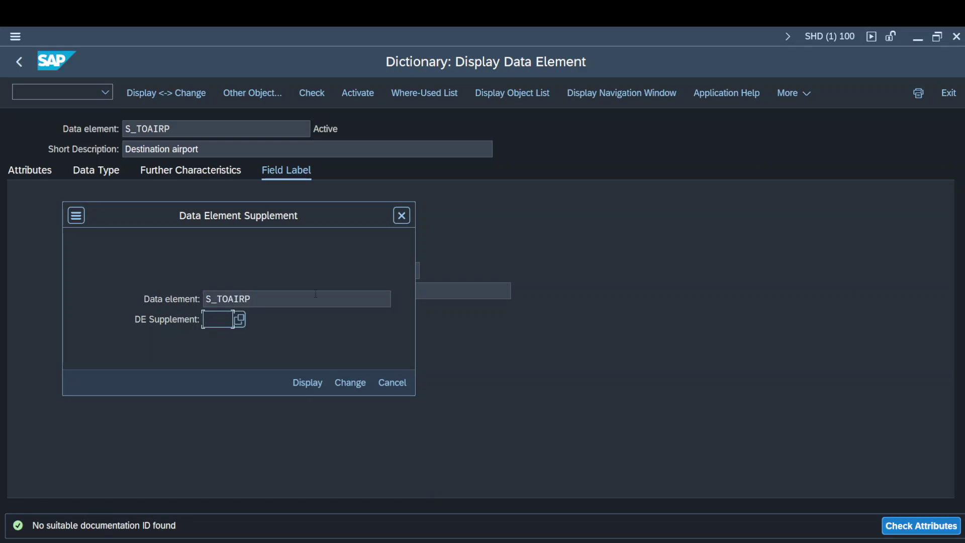
left_click(402, 216)
Bring up the Performance Assistant help for Destination airport and close it.
mouse_move(312, 542)
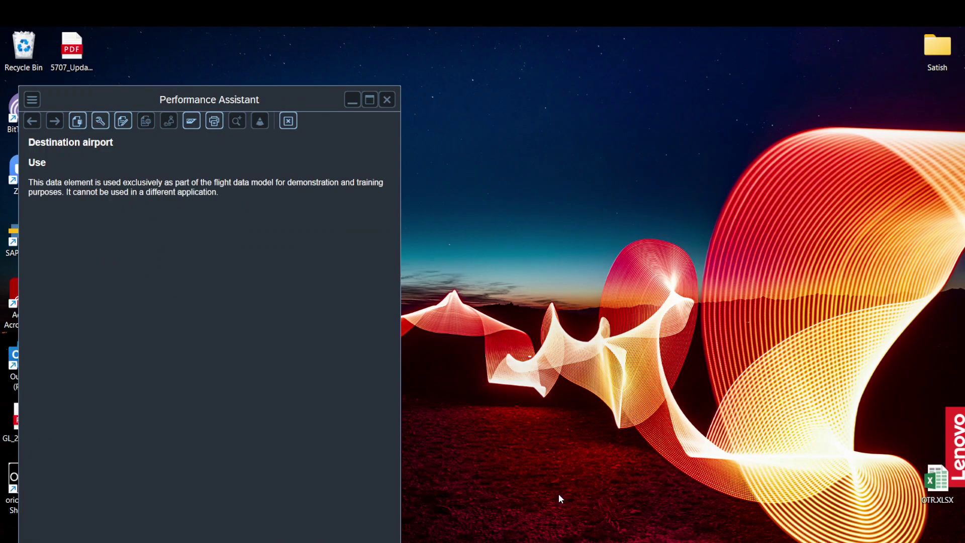
left_click(559, 494)
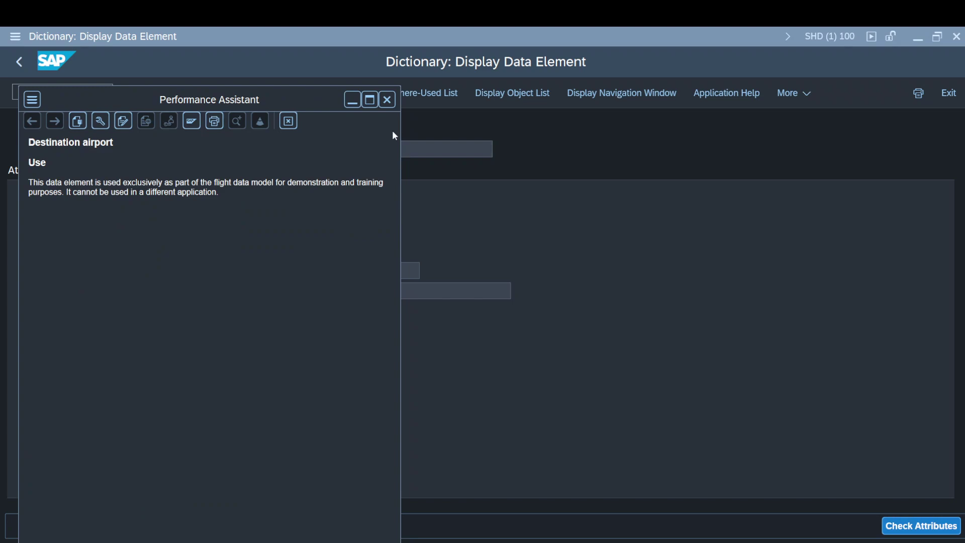
left_click(385, 101)
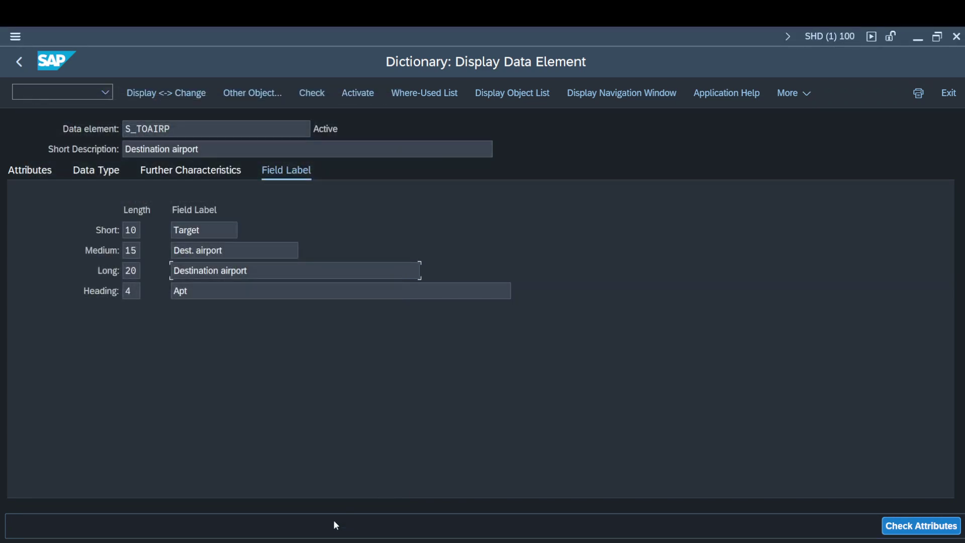
Switch to the BCALV_GRID_07 session and open General Table Display (SE16N) in a new session.
mouse_move(312, 542)
left_click(352, 492)
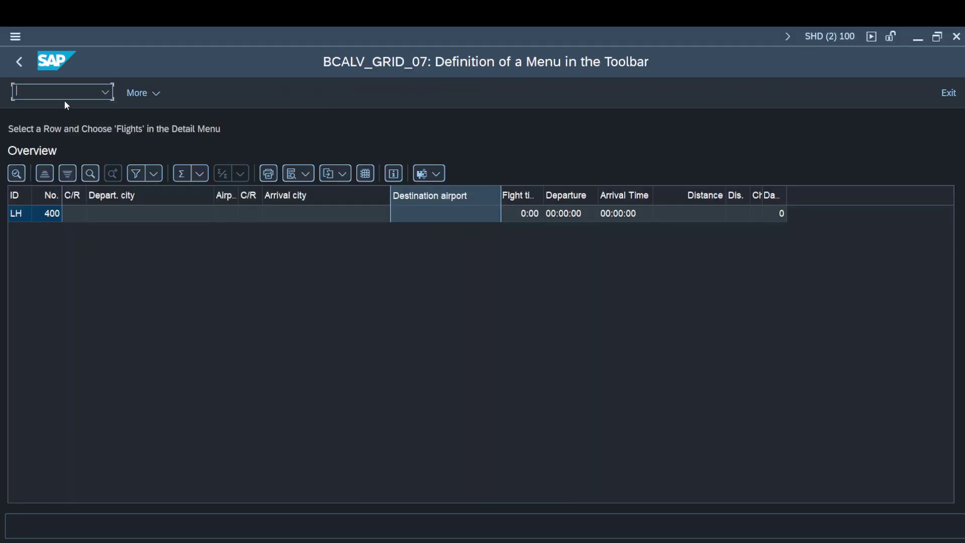
type("/nse16n")
key("Return")
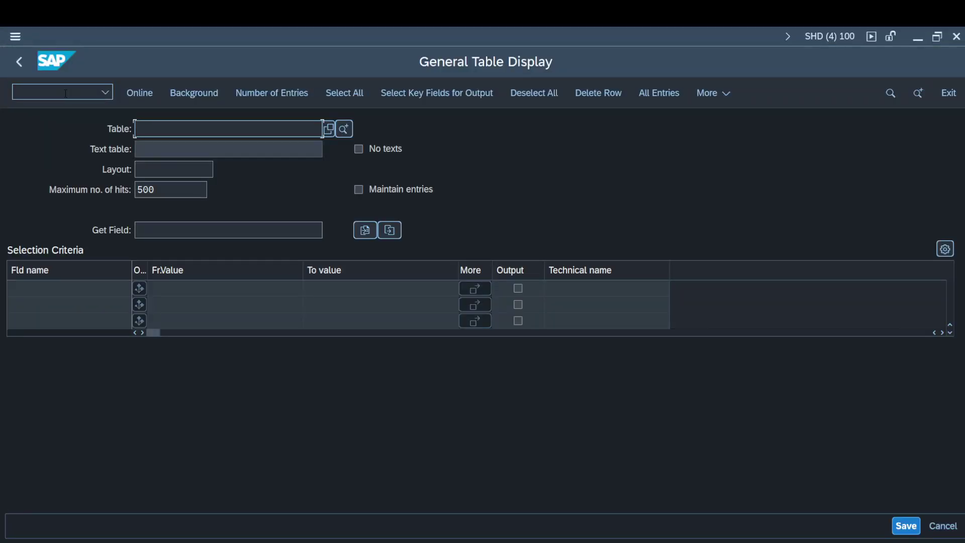
Choose table THLPF and display its entries without selection criteria.
key("Down")
key("Return")
key("Return")
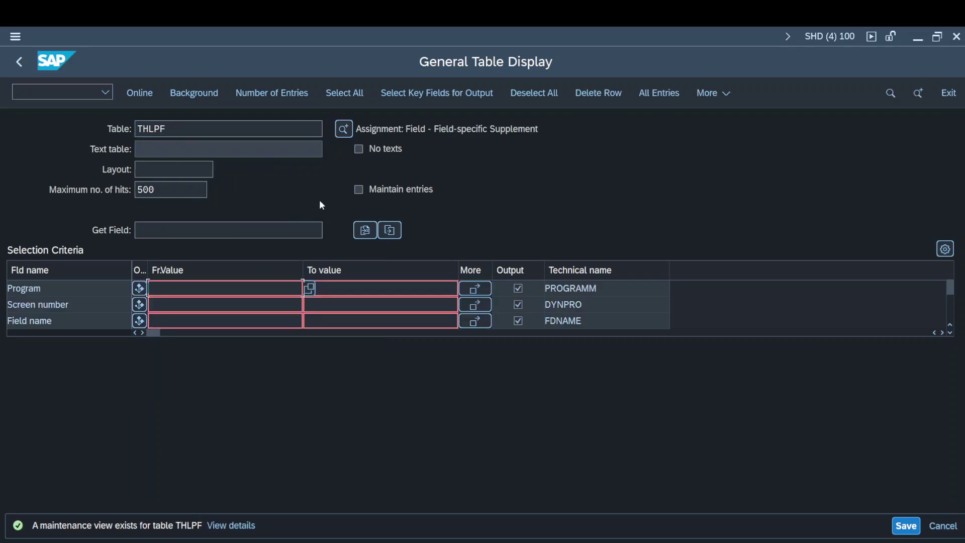
key("F8")
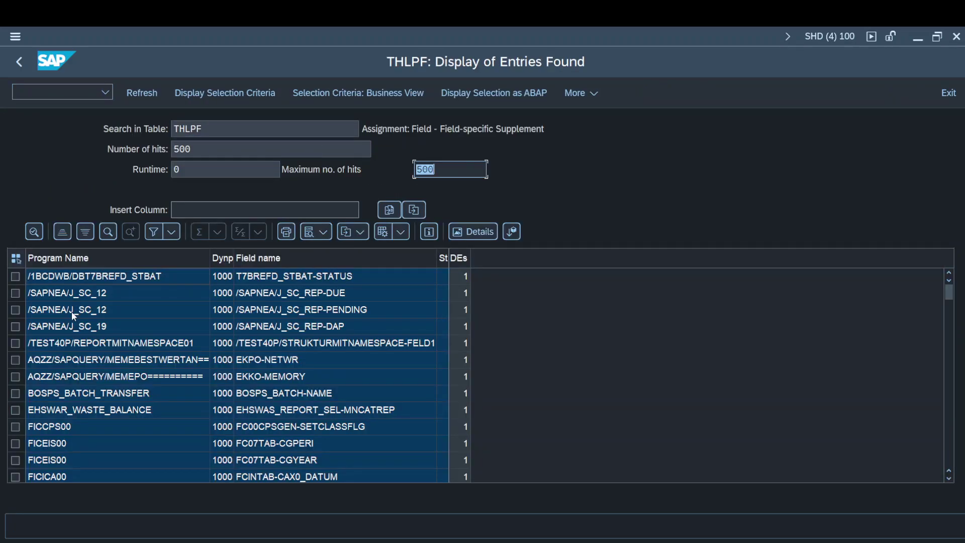
Look through the THLPF entries, examining the program names, field names and DE supplement assignments.
left_click(71, 311)
left_click(95, 378)
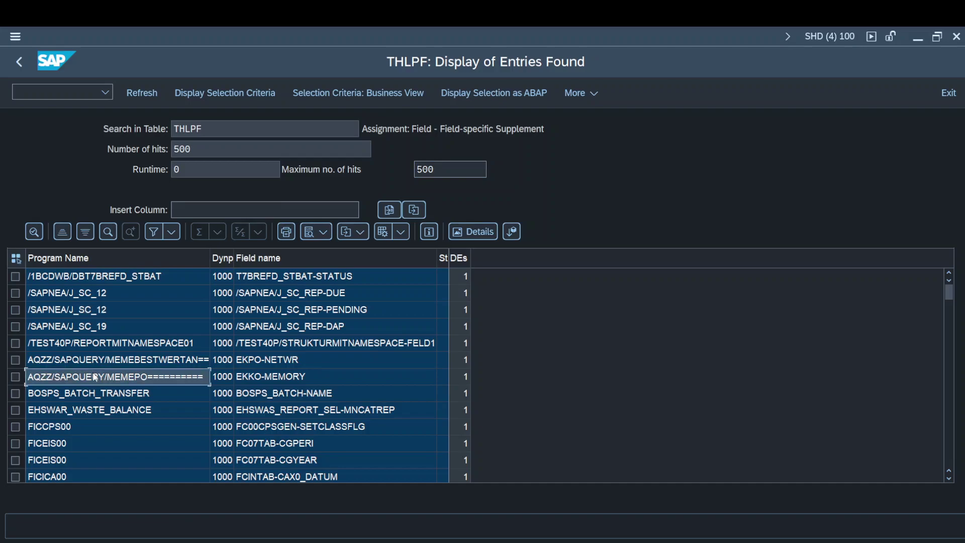
key("Down")
key("Down")
key("Down")
key("Down")
key("Down")
key("Down")
key("Down")
key("Down")
key("Down")
key("Down")
key("Down")
key("Down")
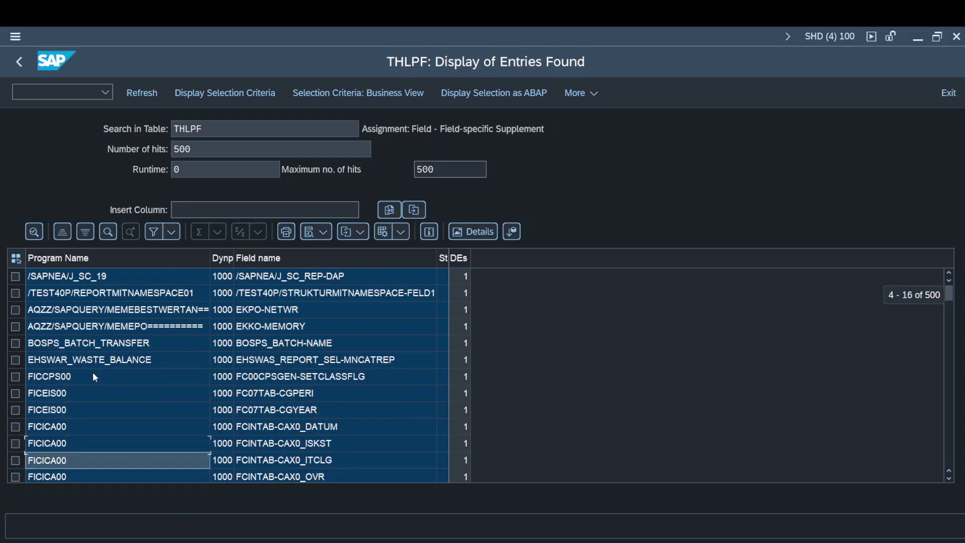
key("Down")
key("Down")
key("Down")
key("Down")
key("Down")
key("Down")
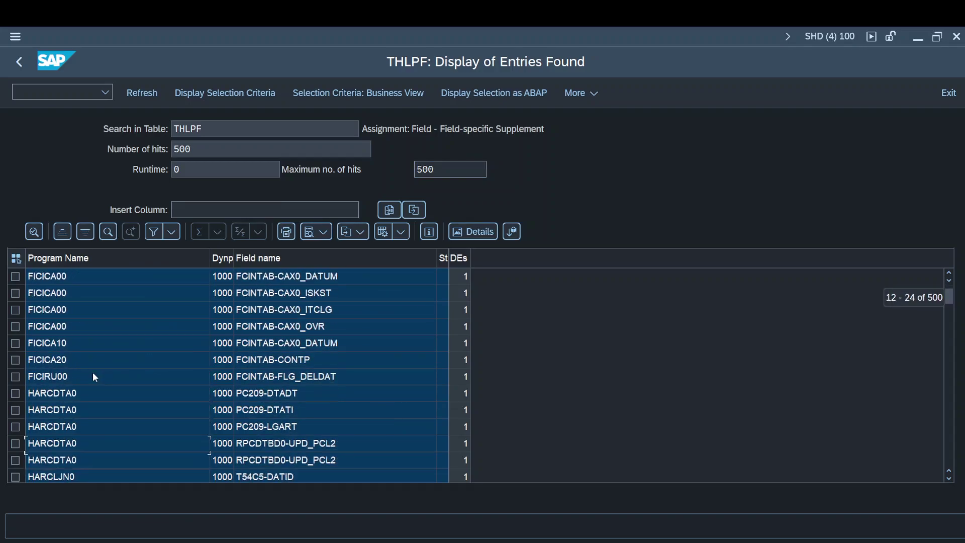
left_click(412, 368)
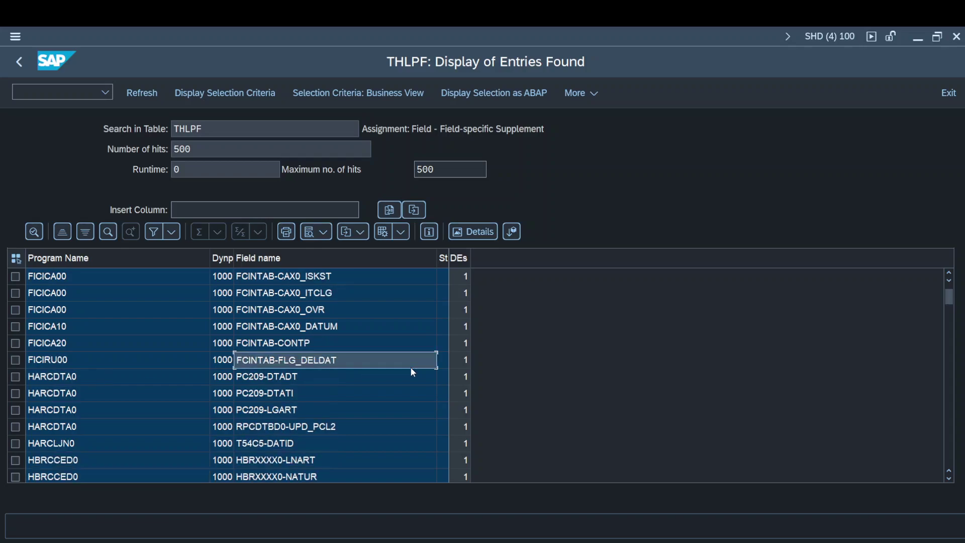
key("Down")
key("Down")
key("Down")
key("Down")
key("Down")
key("Down")
key("Down")
key("Down")
key("Down")
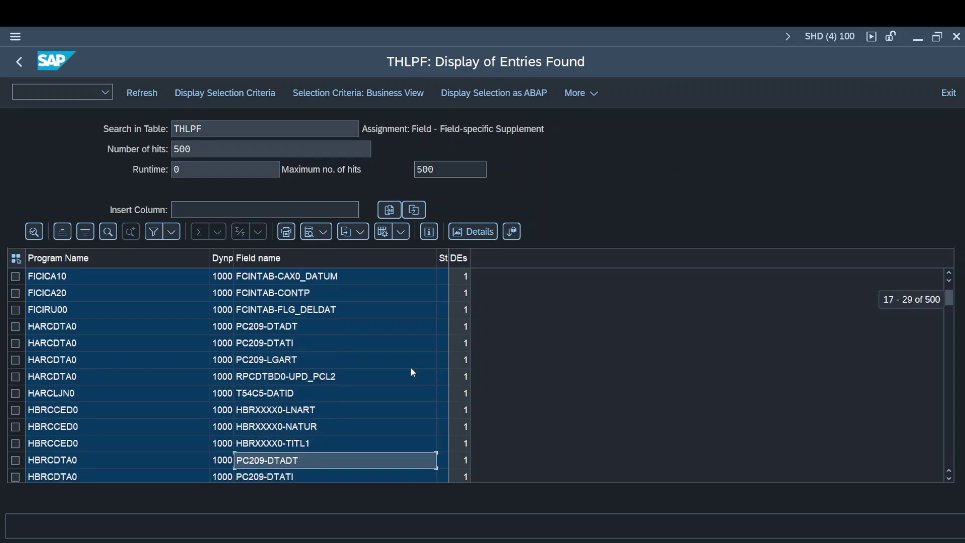
key("Down")
key("Down")
key("Down")
key("Down")
key("Down")
key("Down")
key("Down")
key("Down")
key("Down")
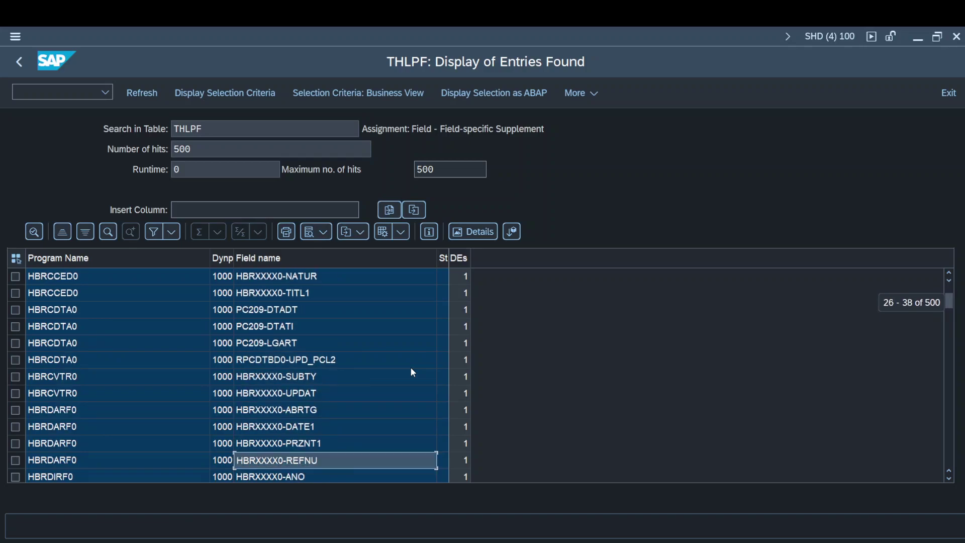
key("Down")
key("Down")
key("Down")
key("Down")
key("Down")
key("Down")
key("Down")
key("Down")
key("Down")
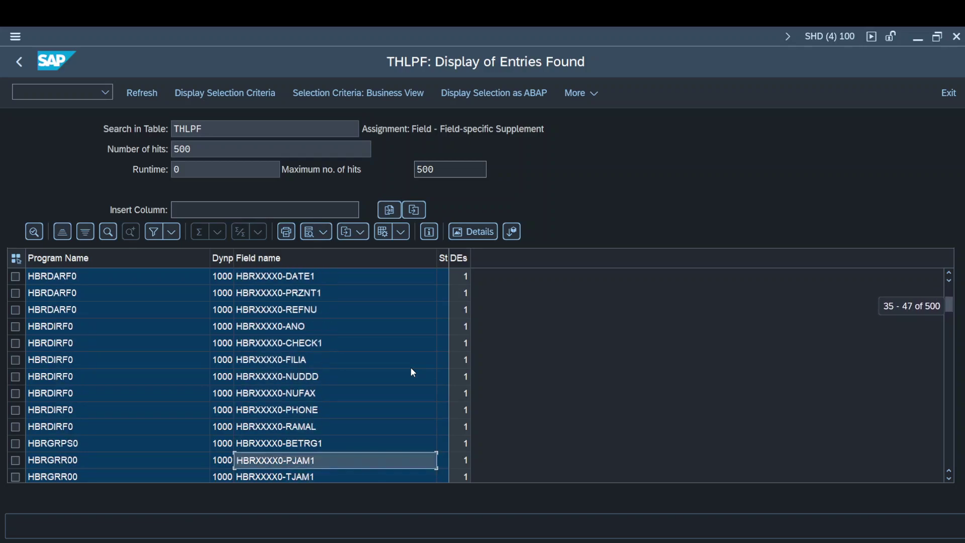
key("Down")
key("Down")
key("Down")
key("Down")
key("Down")
key("Down")
key("Down")
key("Down")
key("Down")
key("Down")
key("Down")
key("Down")
key("Down")
key("Down")
key("Down")
key("Down")
key("Down")
key("Down")
key("Down")
key("Down")
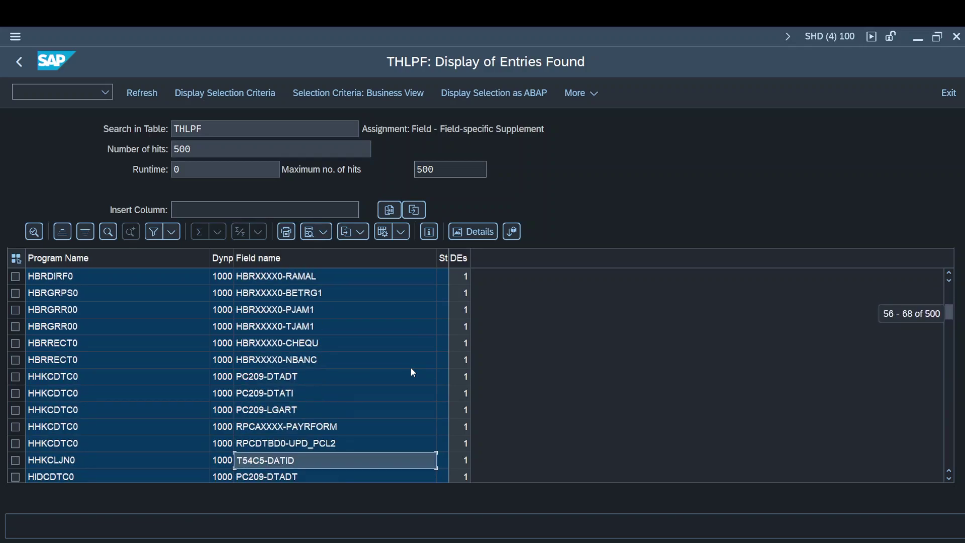
key("Down")
key("Down")
key("Down")
key("Down")
key("Down")
key("Down")
key("Down")
key("Down")
key("Down")
key("Down")
key("Down")
key("Down")
key("Down")
key("Down")
key("Down")
key("Down")
key("Down")
key("Down")
key("Down")
key("Down")
Set the maximum number of hits for the THLPF entries to 7.009.345.
left_click(461, 168)
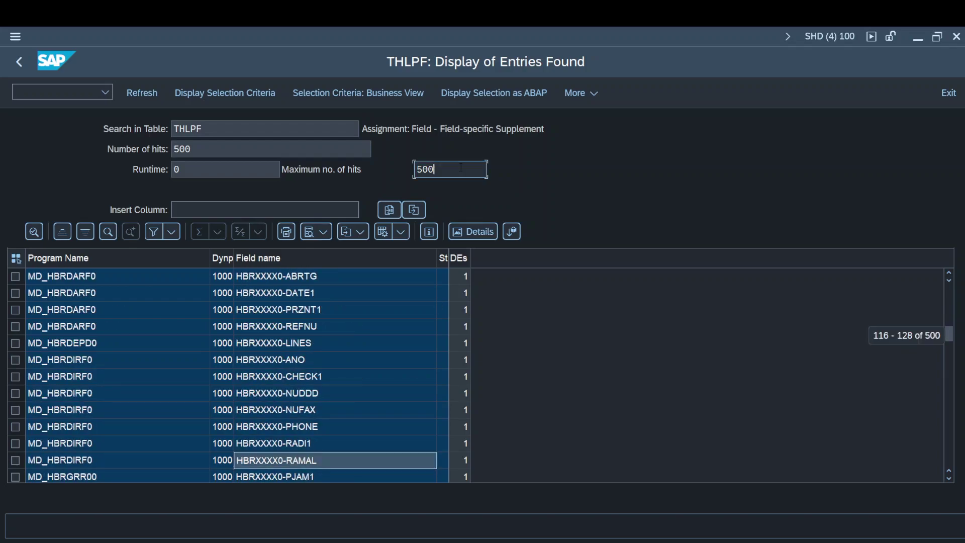
key("ctrl+a")
key("BackSpace")
key("Return")
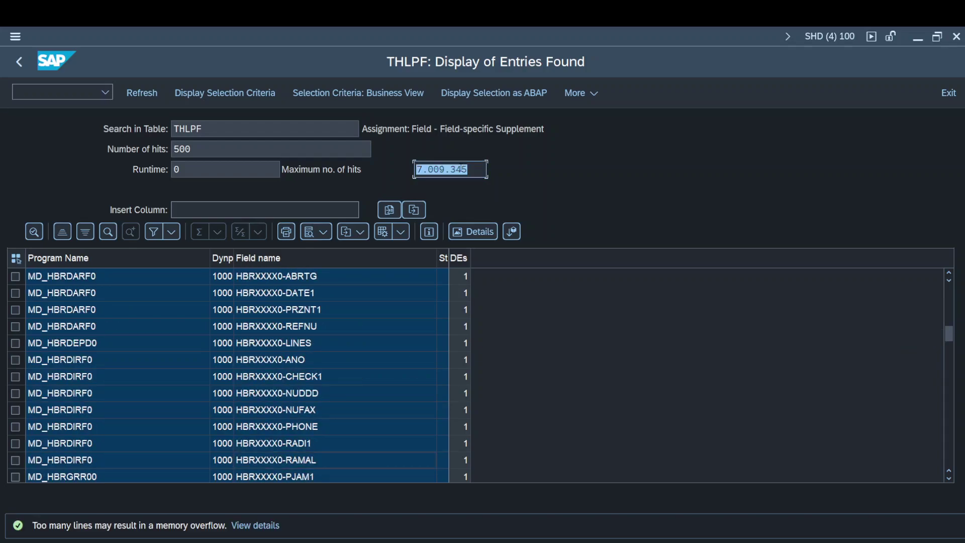
Open the detailed display of the RMCBBW10 entry with field RMCB0-BWBIS near the end of the THLPF list.
left_click(309, 376)
scroll(309, 376, "down", 4)
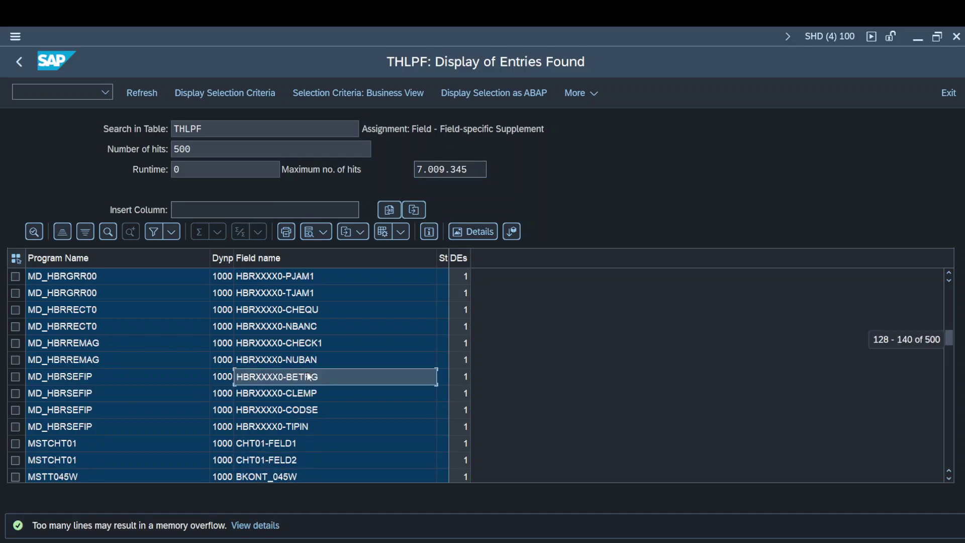
scroll(309, 376, "down", 20)
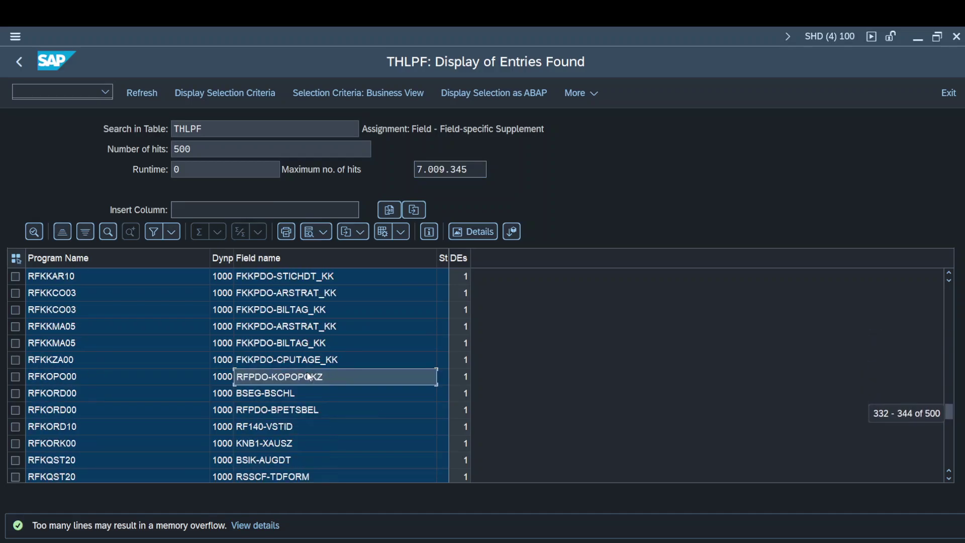
scroll(309, 377, "down", 20)
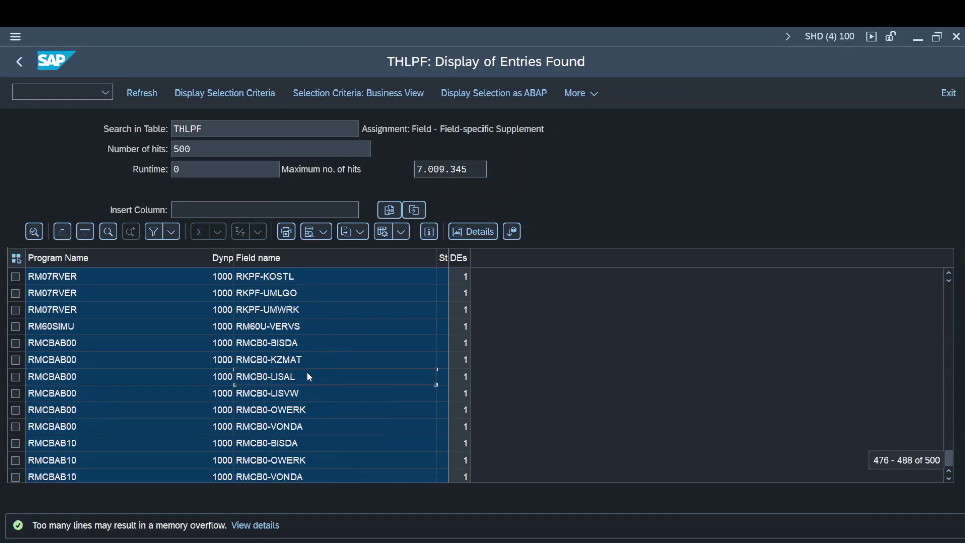
scroll(309, 376, "down", 4)
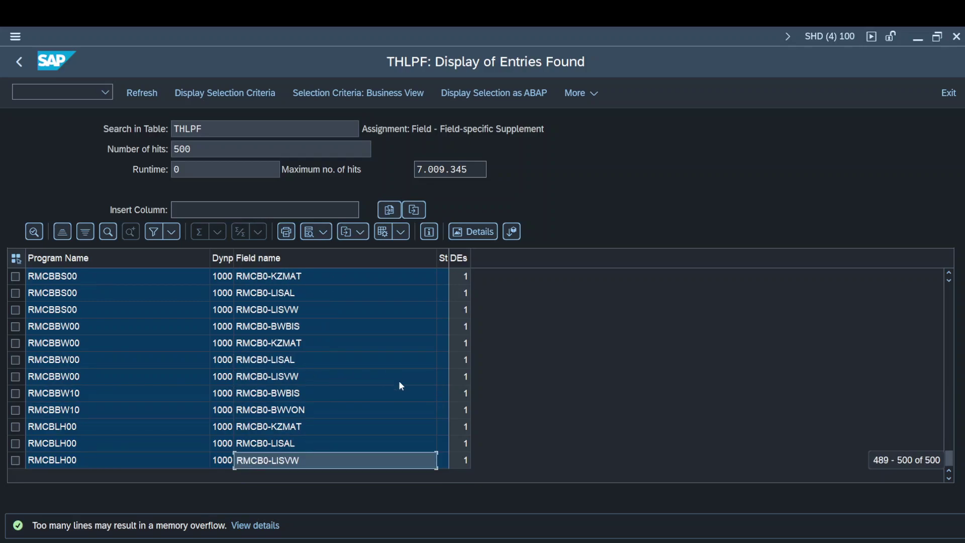
left_click(303, 395)
double_click(301, 394)
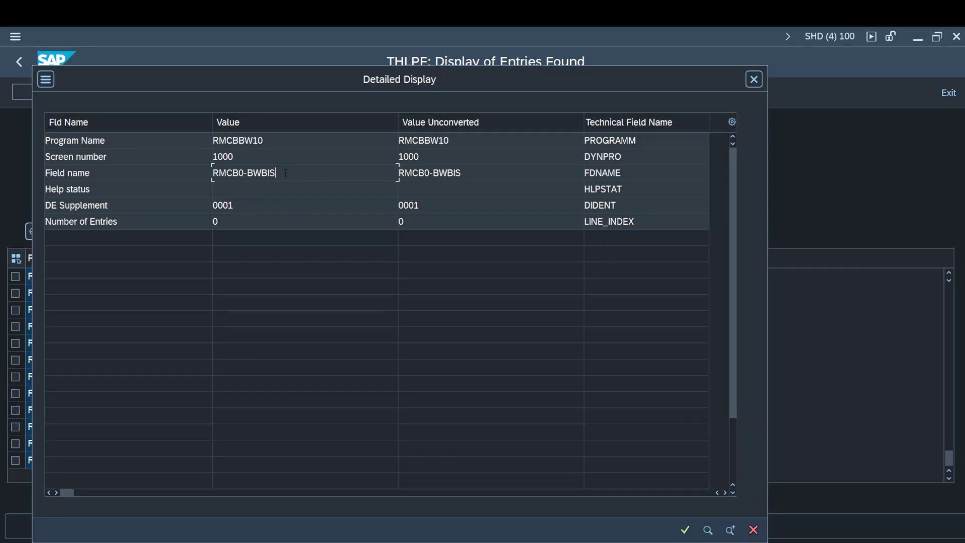
Copy the field name RMCB0-BWBIS from the entry details and close the detailed display.
left_click_drag(285, 174, 198, 170)
key("ctrl+c")
left_click(194, 170)
left_click(753, 80)
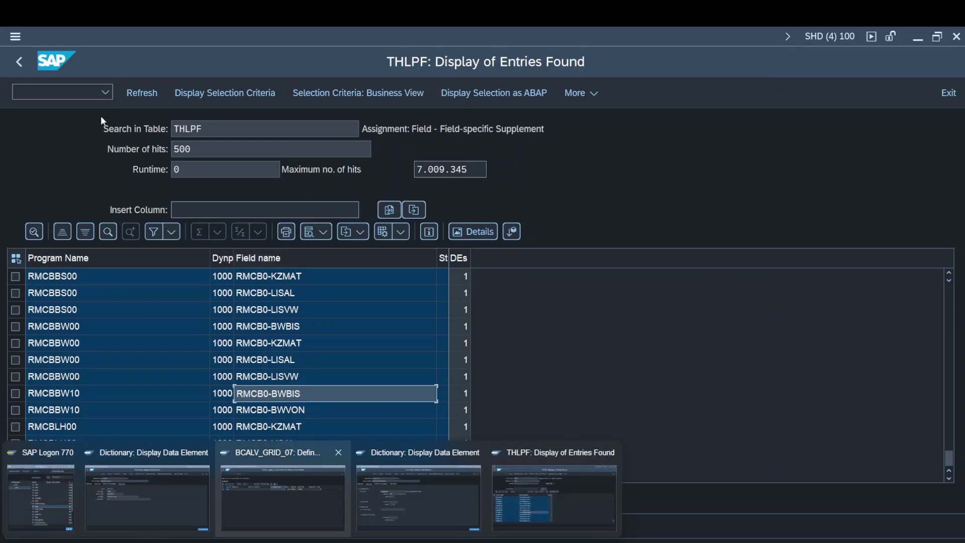
Open the ABAP Dictionary initial screen in a new session.
left_click(80, 90)
type("/nse16n")
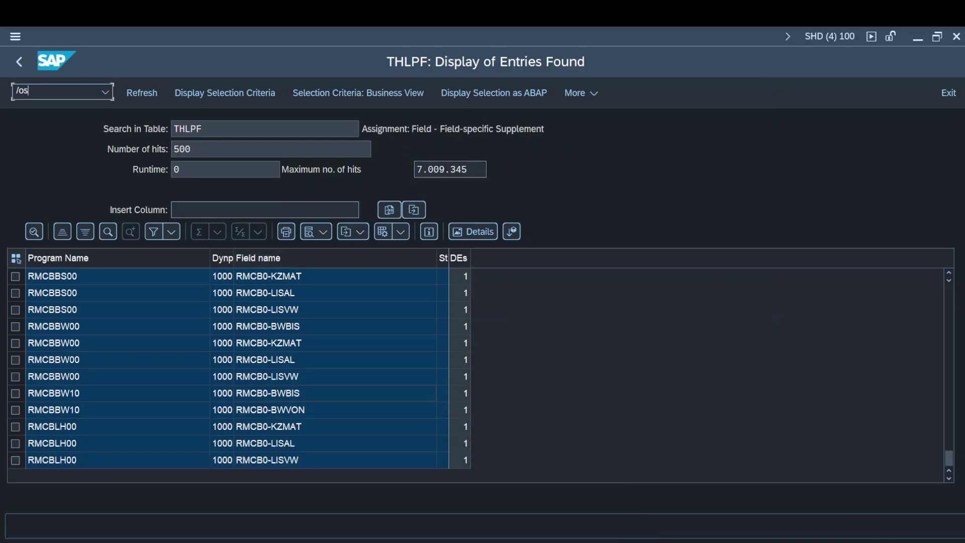
key("Return")
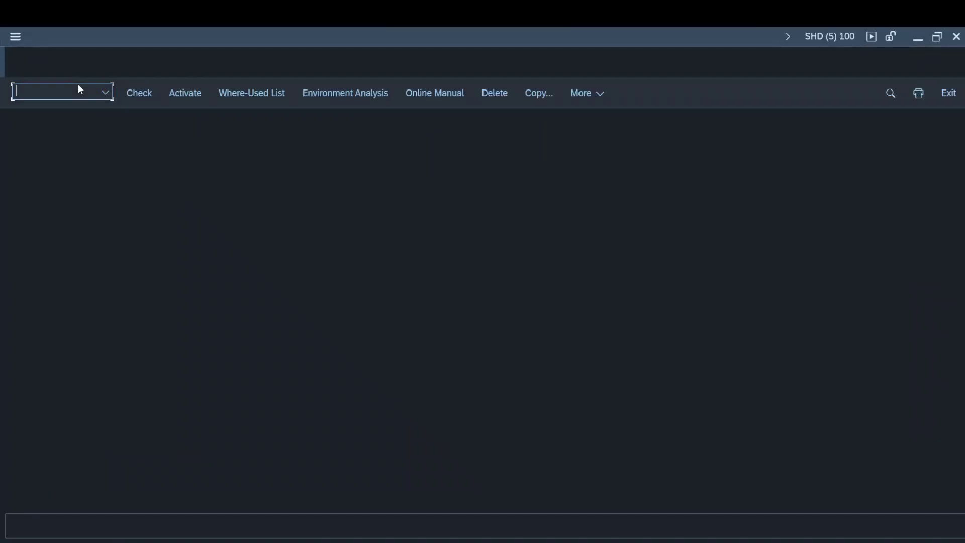
Select the database table option, replace the table name with RMCB0, and display its definition.
left_click(64, 171)
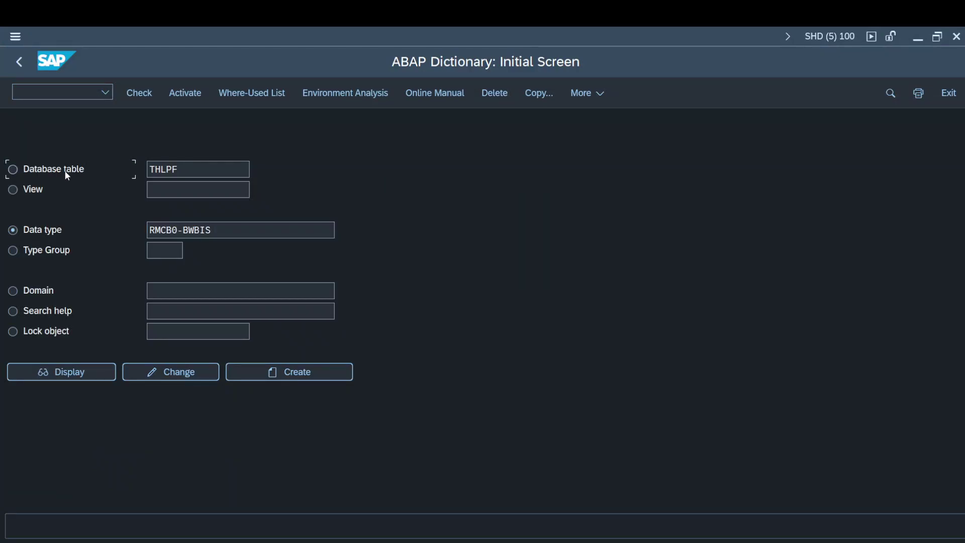
left_click(203, 169)
double_click(205, 169)
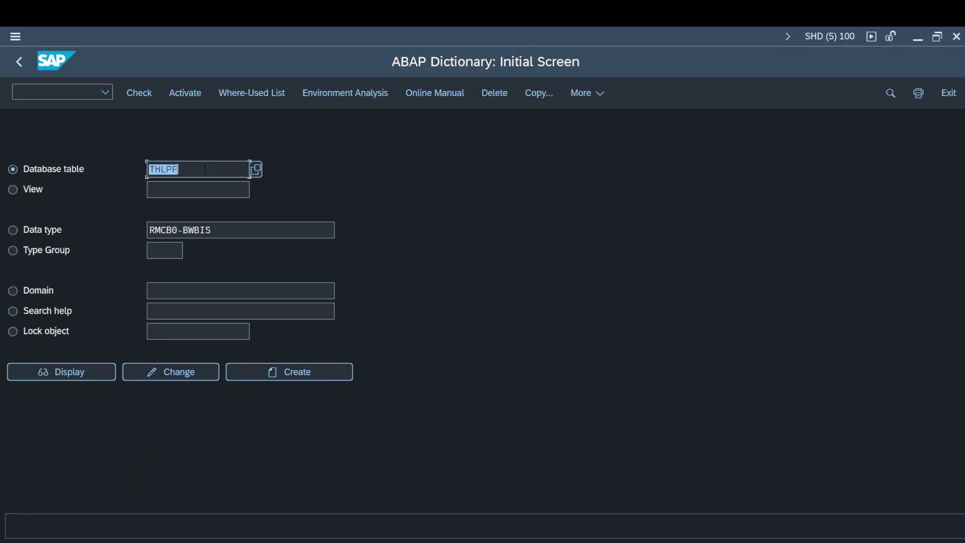
key("ctrl+v")
key("BackSpace")
key("BackSpace")
key("BackSpace")
key("BackSpace")
key("BackSpace")
key("BackSpace")
double_click(205, 168)
left_click(96, 372)
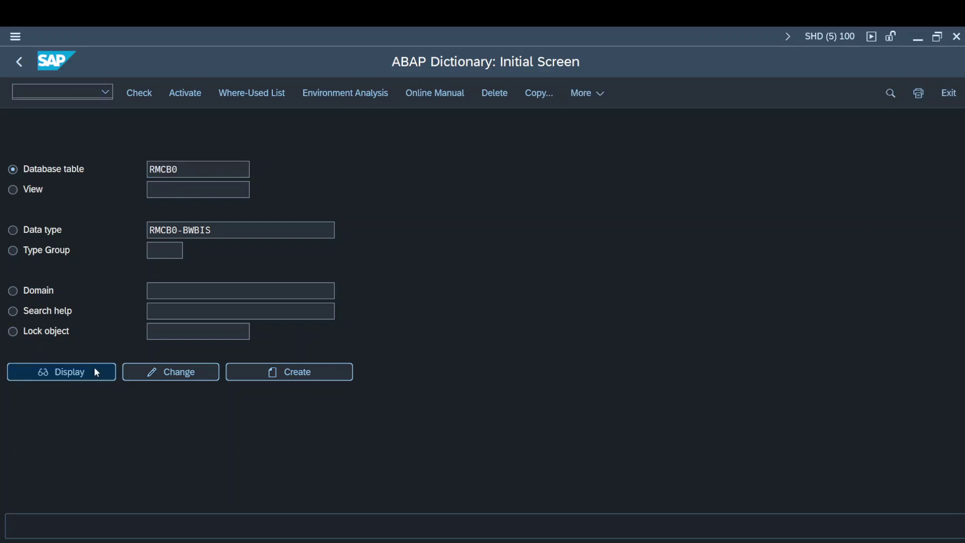
Search the component list of structure RMCB0 for RMCB0-BWBIS.
key("ctrl+f")
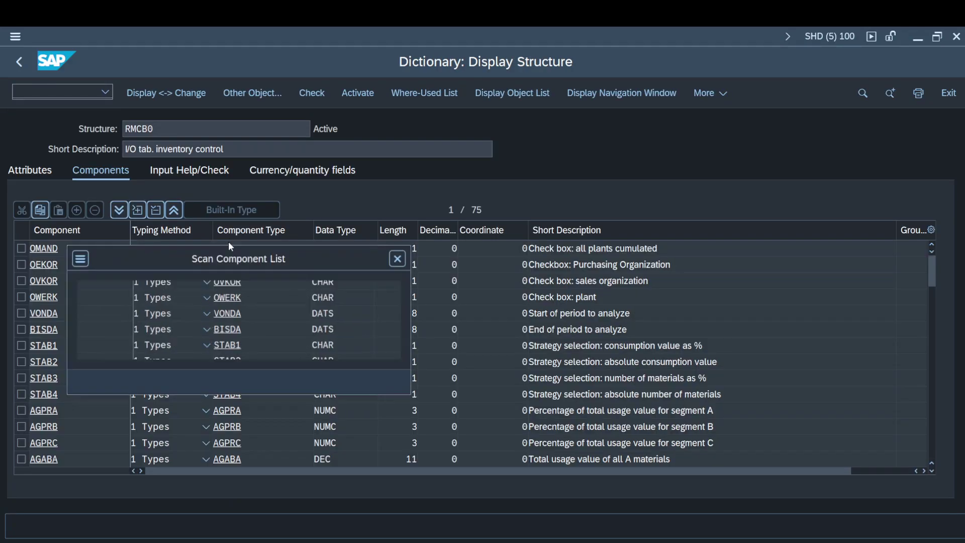
key("ctrl+v")
key("Return")
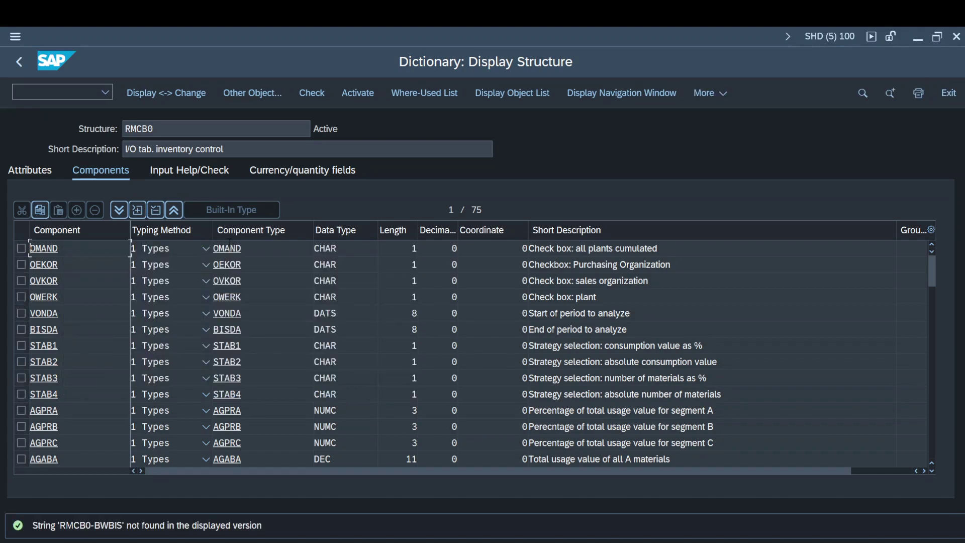
Search the component list of structure RMCB0 for the component BWBIS.
key("ctrl+f")
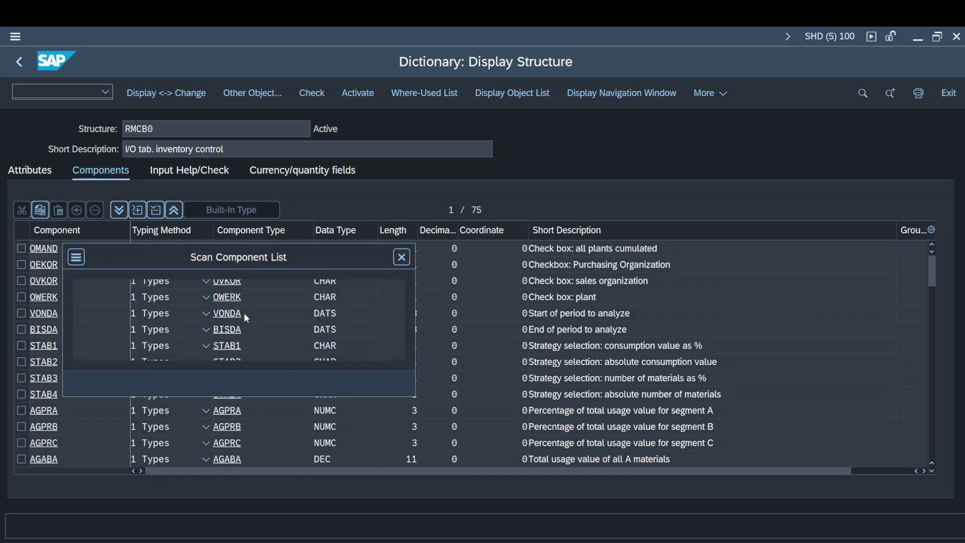
left_click(241, 300)
key("BackSpace")
key("BackSpace")
key("BackSpace")
key("BackSpace")
key("BackSpace")
key("BackSpace")
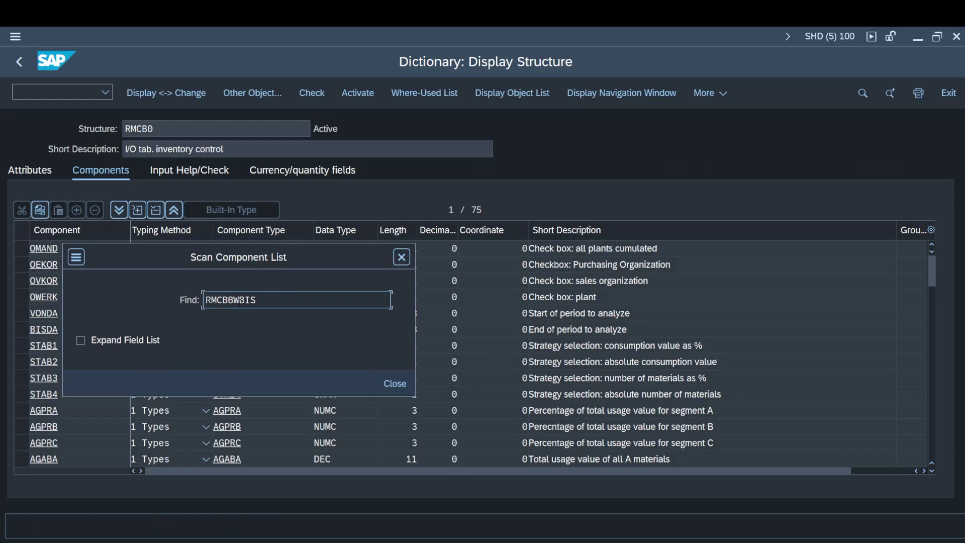
key("Return")
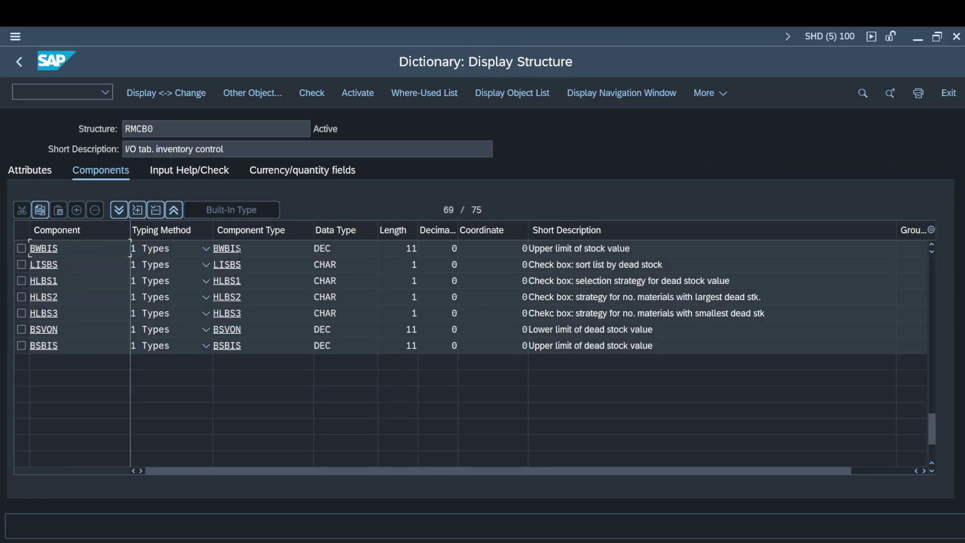
Open component type BWBIS, list the available supplements for its supplementary documentation, and close the supplement dialog.
left_click(237, 248)
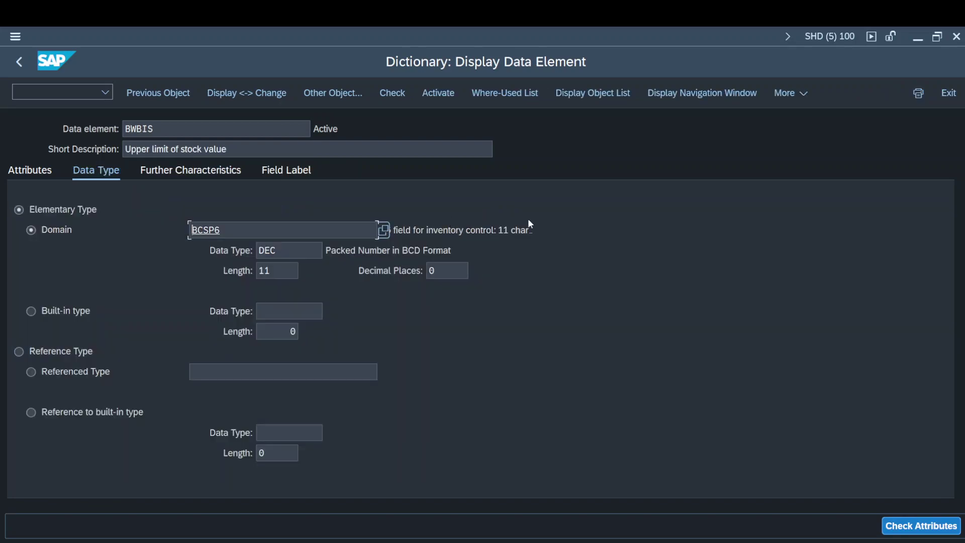
left_click(797, 92)
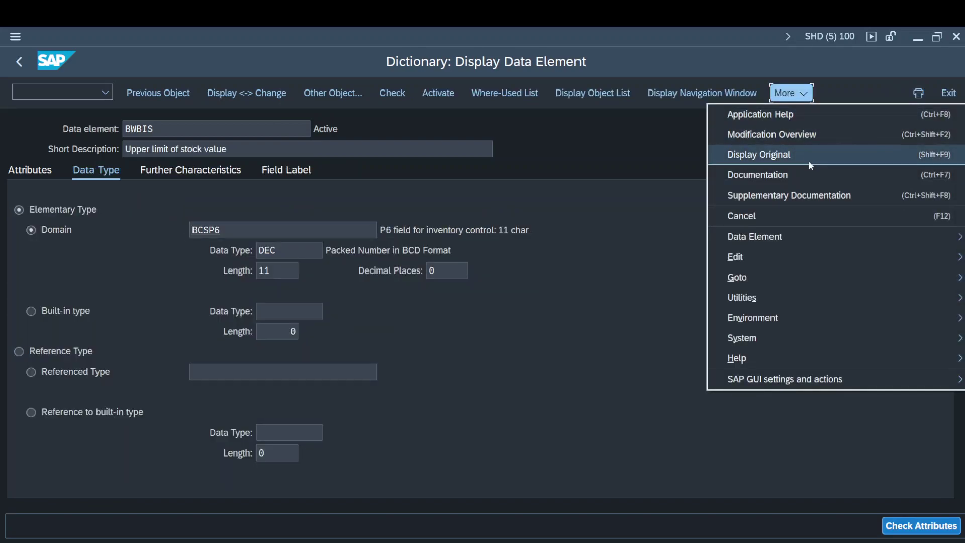
left_click(798, 195)
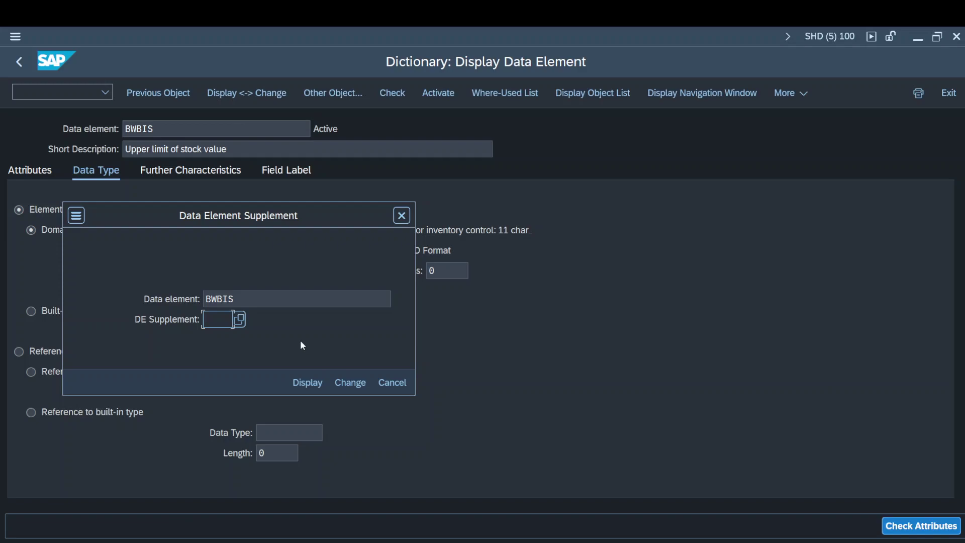
left_click(241, 321)
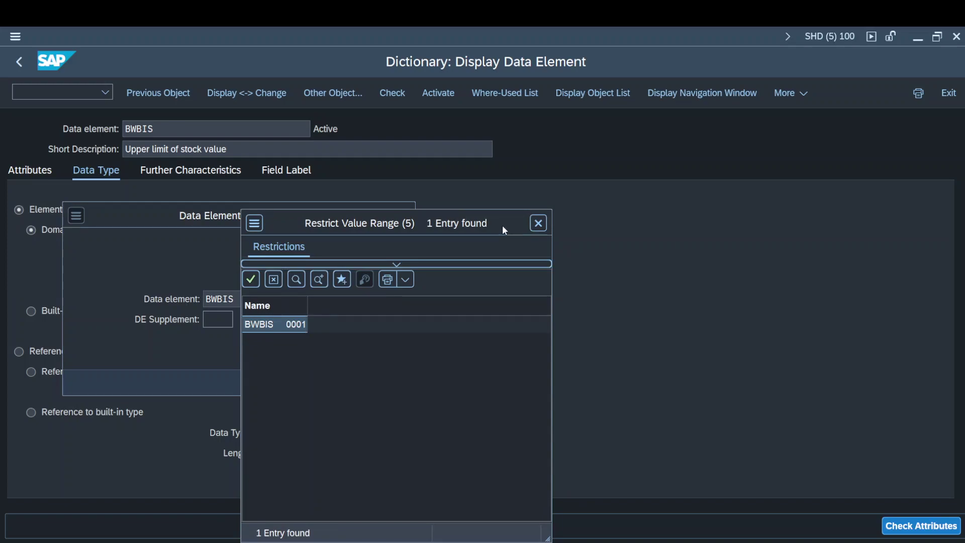
left_click_drag(502, 224, 559, 163)
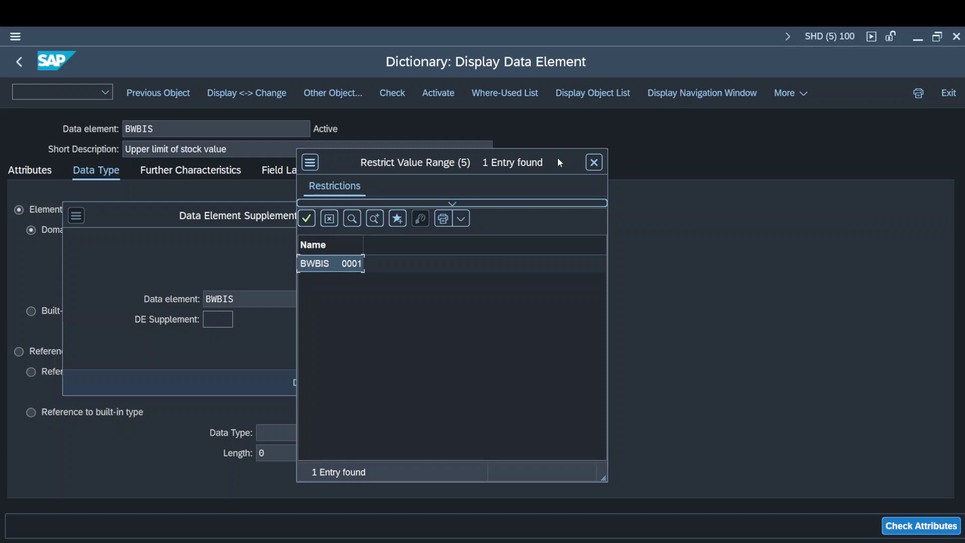
left_click(597, 165)
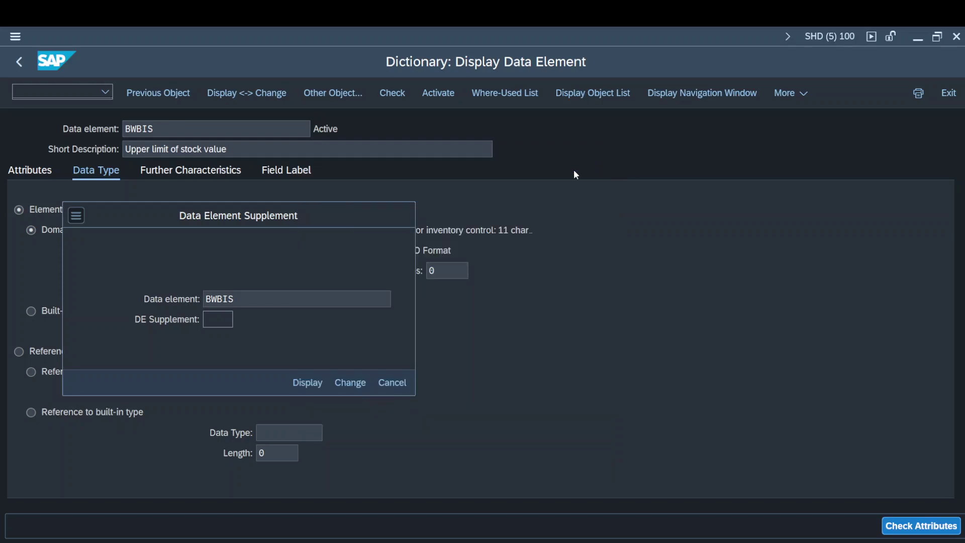
left_click(398, 217)
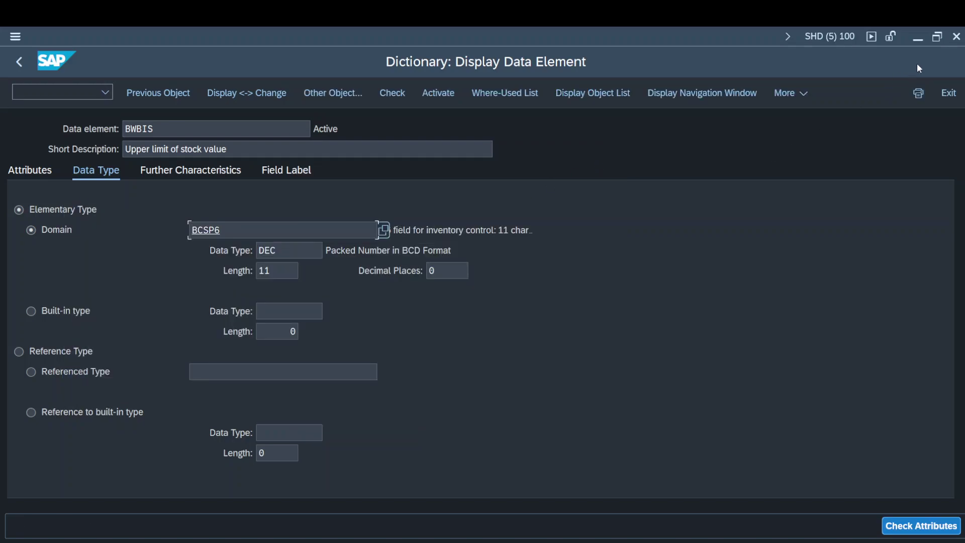
Close the BWBIS session and switch to the session displaying data element S_TOAIRP.
left_click(956, 36)
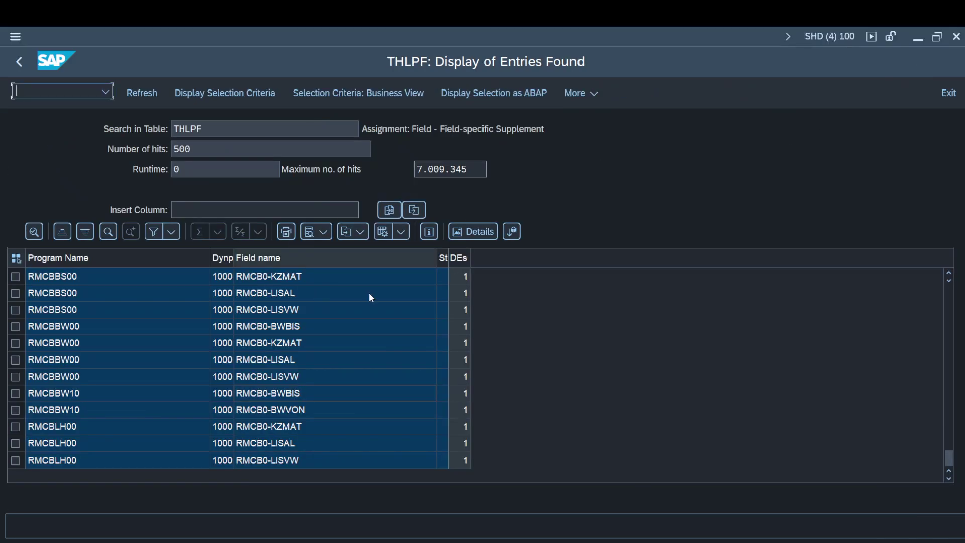
mouse_move(317, 540)
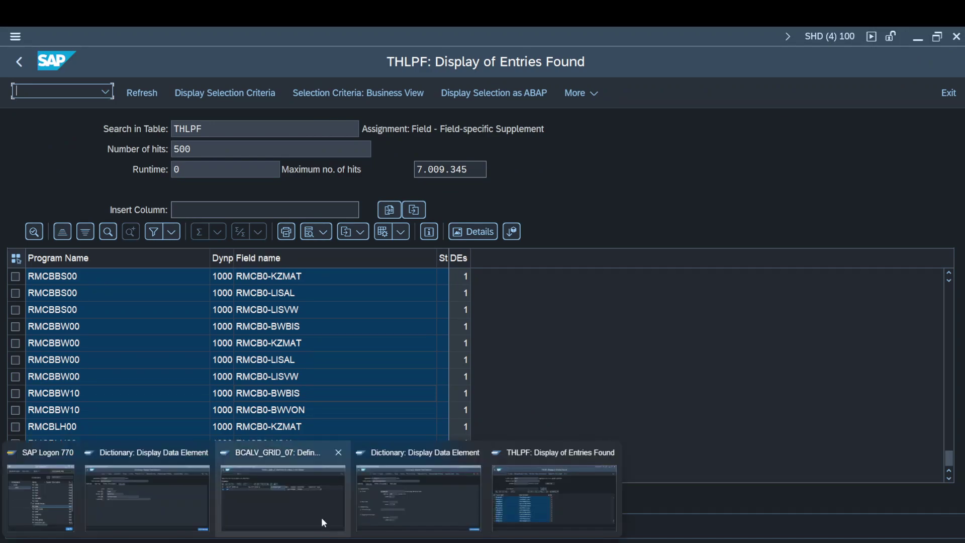
left_click(288, 502)
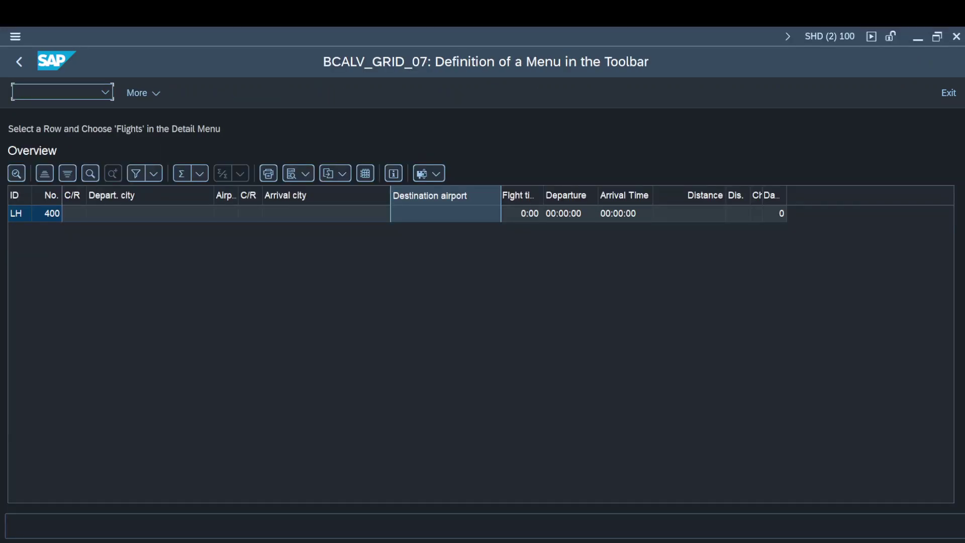
mouse_move(316, 541)
left_click(191, 505)
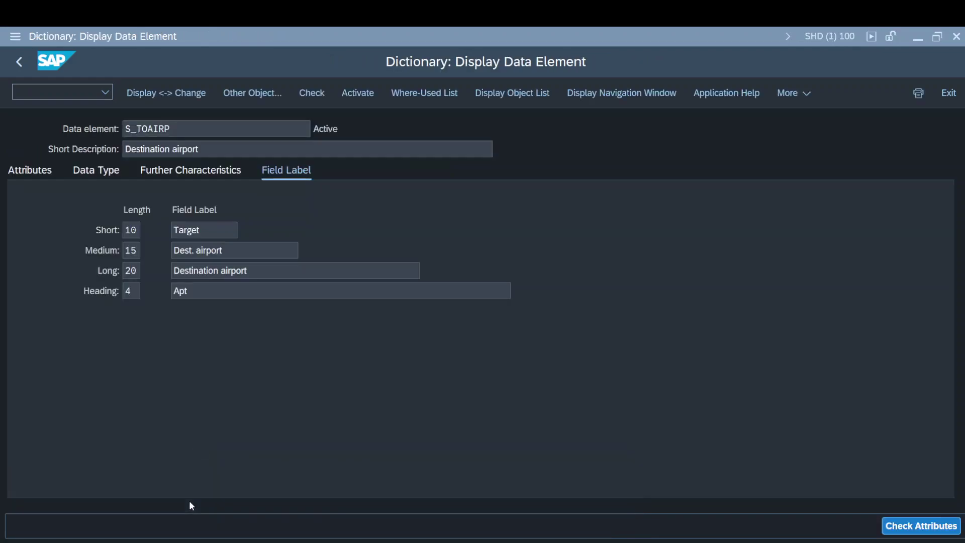
Display the documentation status of data element S_TOAIRP, review its options, and close the dialog.
left_click(799, 95)
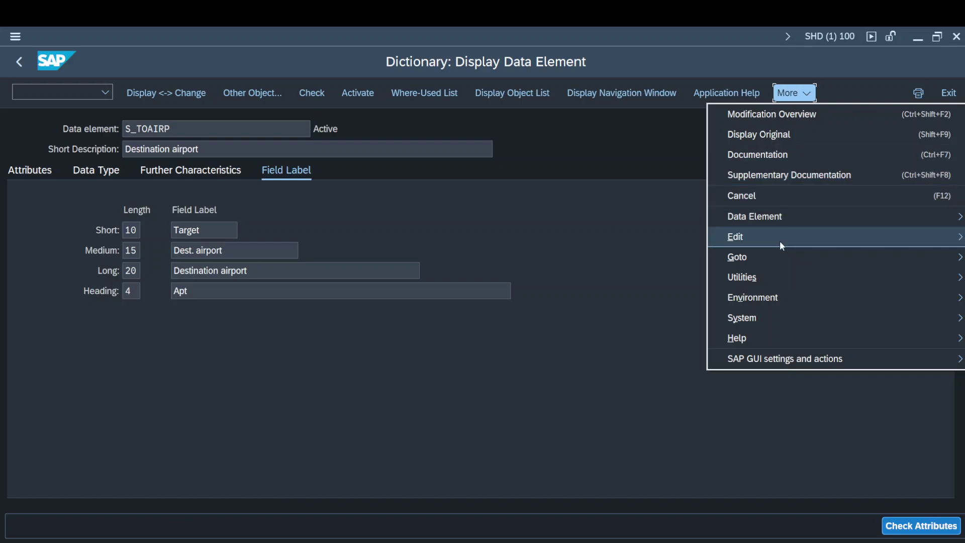
mouse_move(773, 259)
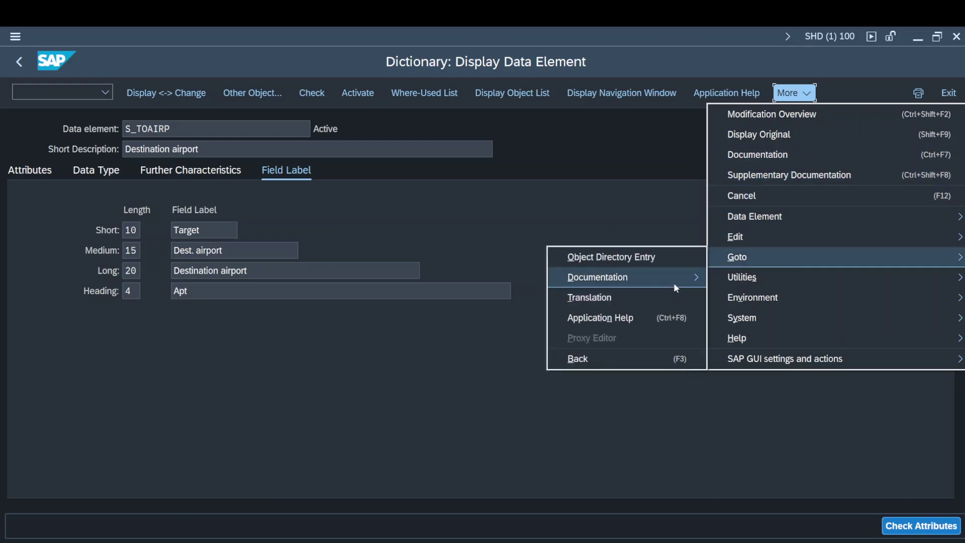
mouse_move(675, 286)
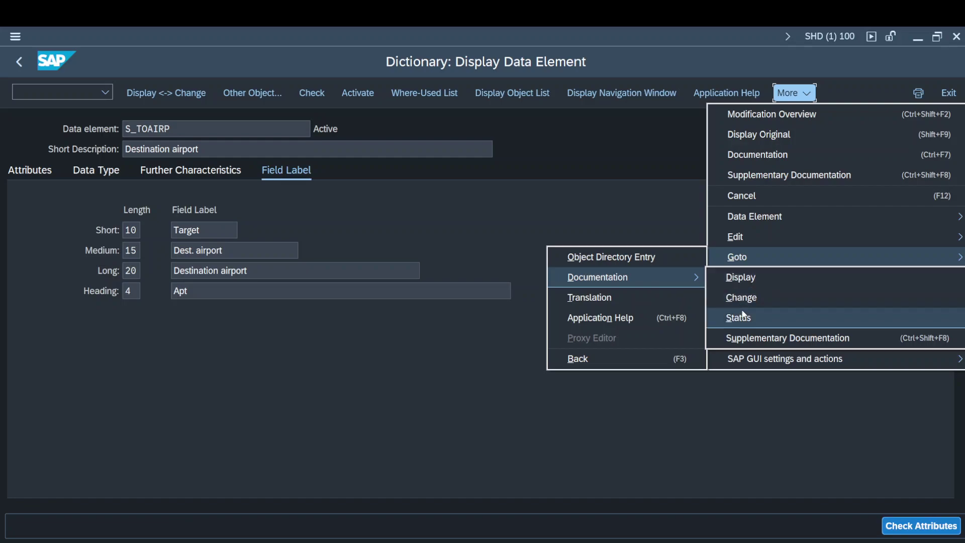
left_click(773, 318)
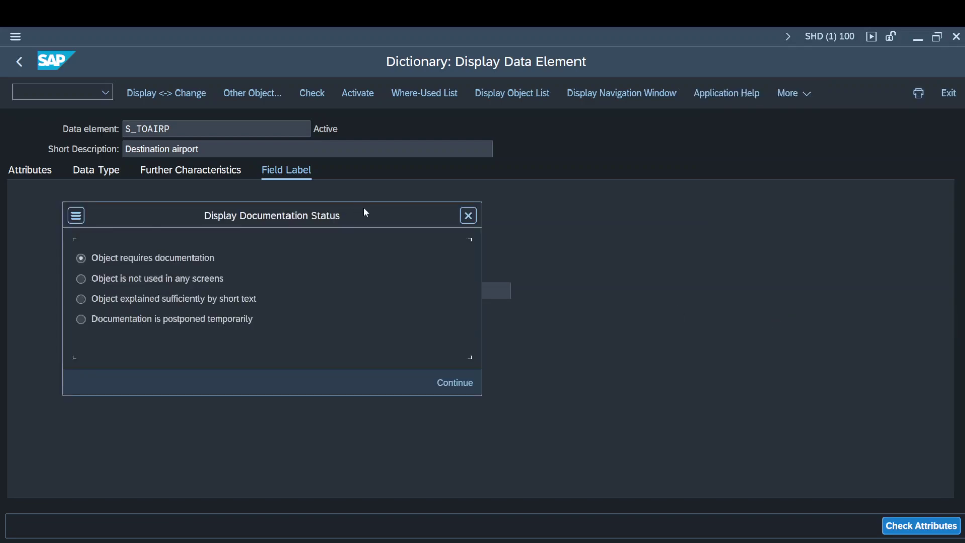
left_click_drag(366, 212, 576, 200)
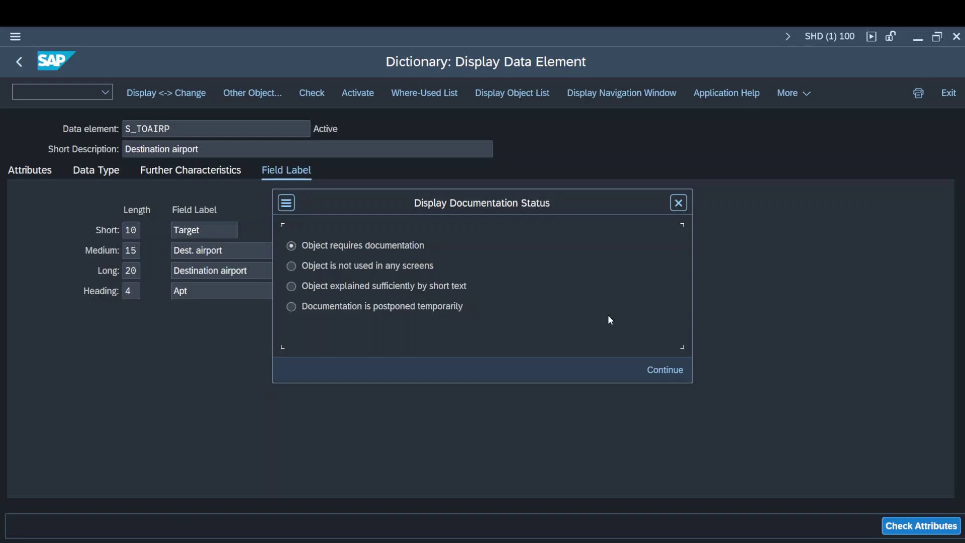
left_click(683, 202)
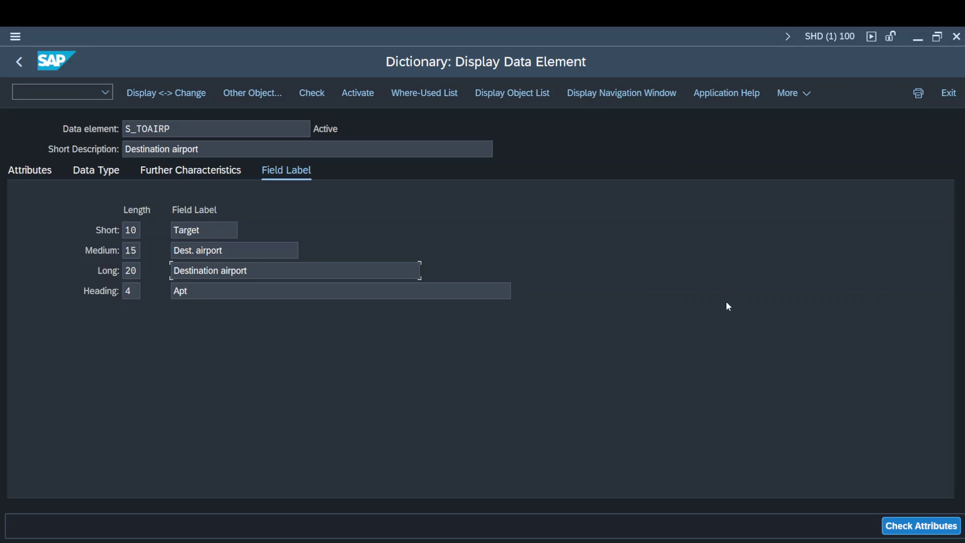
Switch to the Data Elements presentation in PowerPoint and move the red arrow on slide 2 beside the Search Help bullet.
mouse_move(727, 519)
left_click(732, 487)
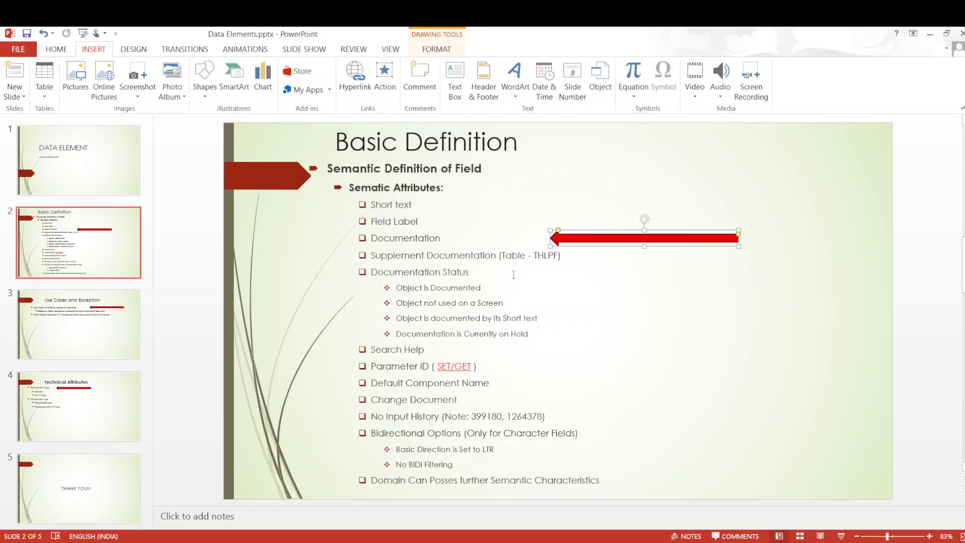
left_click_drag(625, 242, 630, 352)
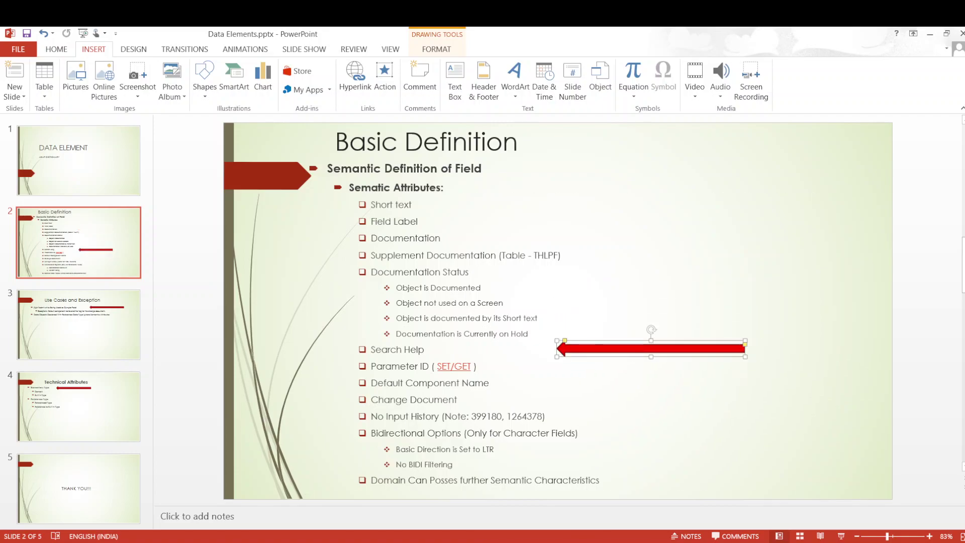
Switch back to the SAP session showing data element S_CONN_ID and return to the ABAP Dictionary initial screen.
left_click(396, 499)
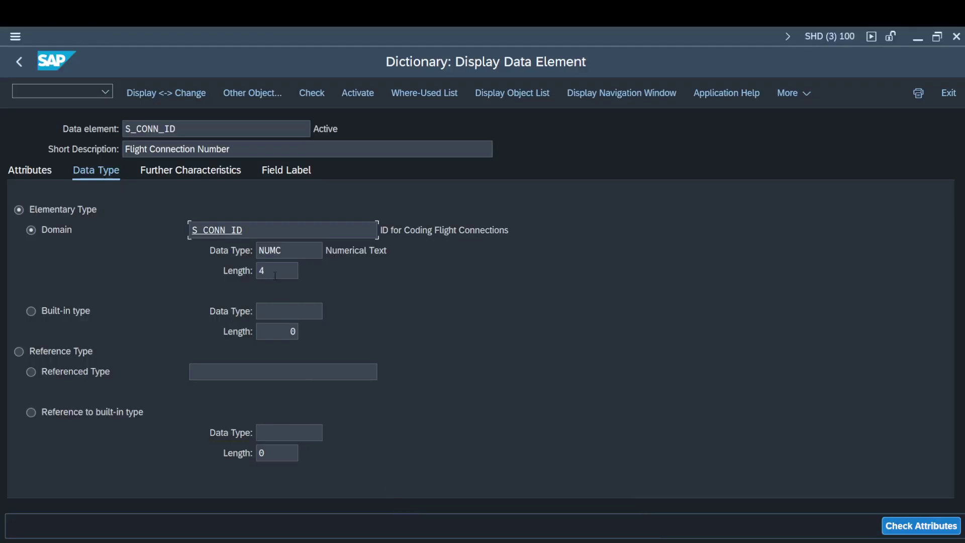
double_click(193, 126)
left_click(177, 172)
left_click(101, 171)
key("F3")
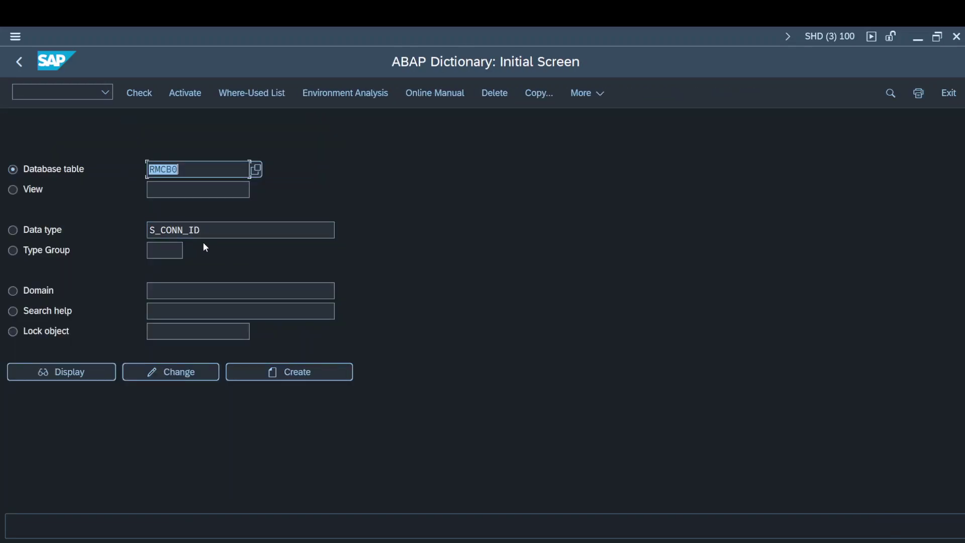
Replace the data type name with KUNNR and display its definition.
left_click(201, 231)
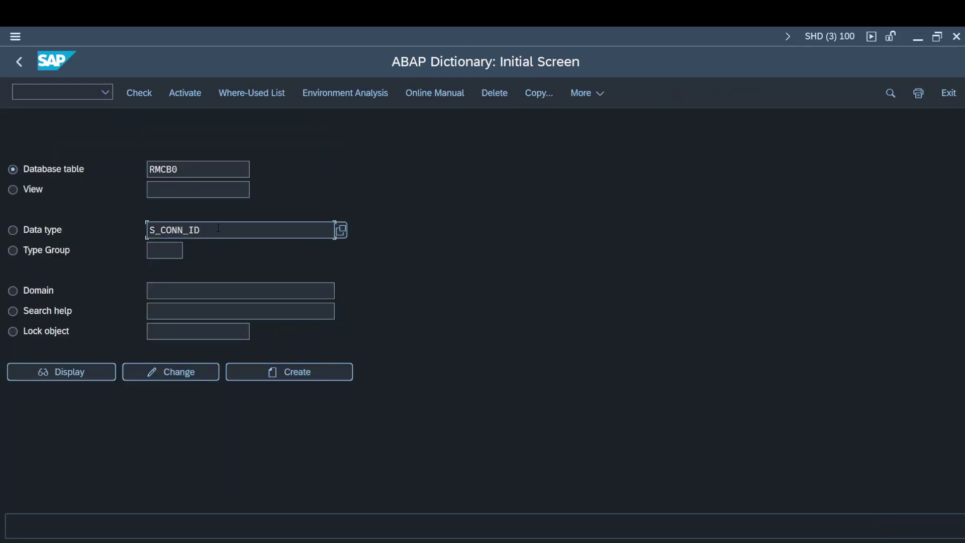
double_click(192, 237)
type("KUNNR")
left_click(65, 379)
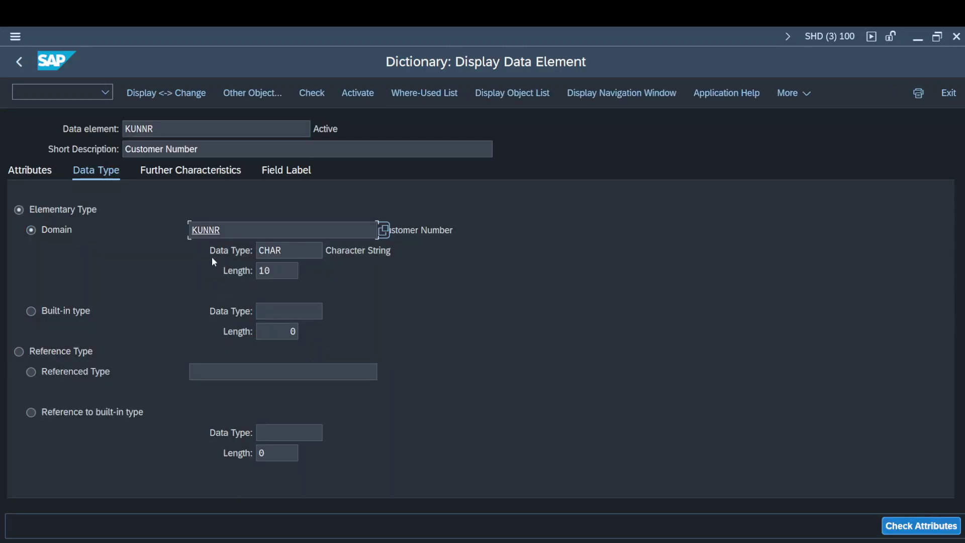
Show the further characteristics of data element KUNNR and examine its search help name and parameter.
left_click(200, 175)
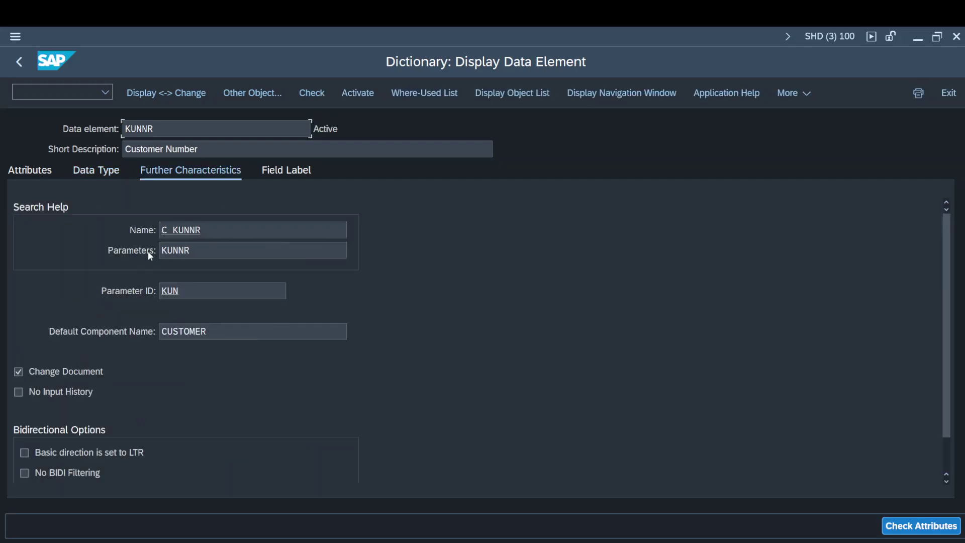
double_click(185, 230)
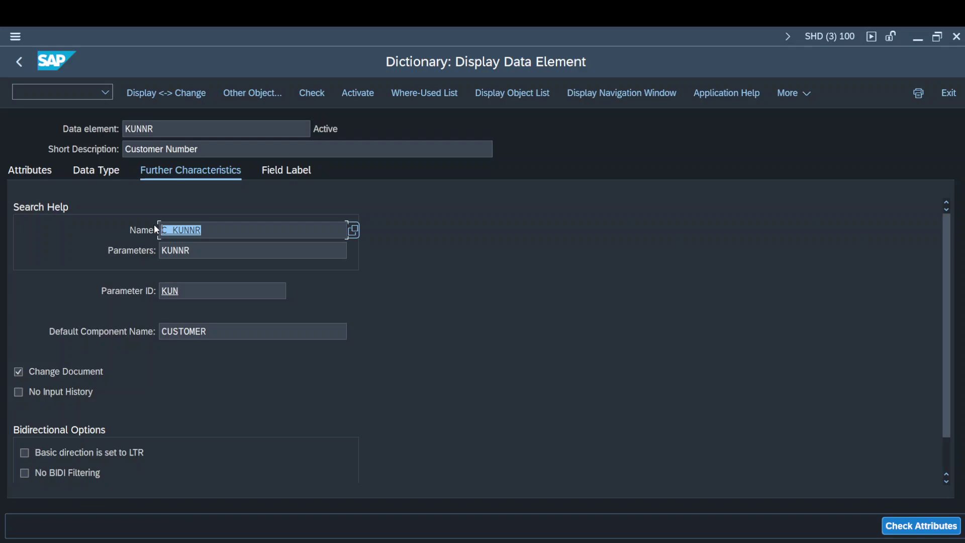
left_click(247, 234)
left_click(205, 253)
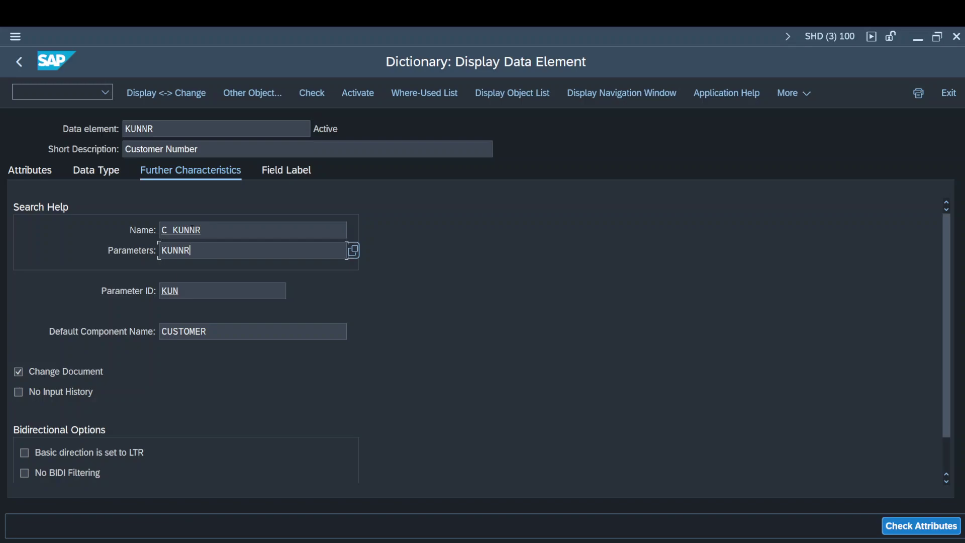
Open search help C_KUNNR, compare its parameters with the one assigned to the data element, and return to KUNNR.
double_click(196, 231)
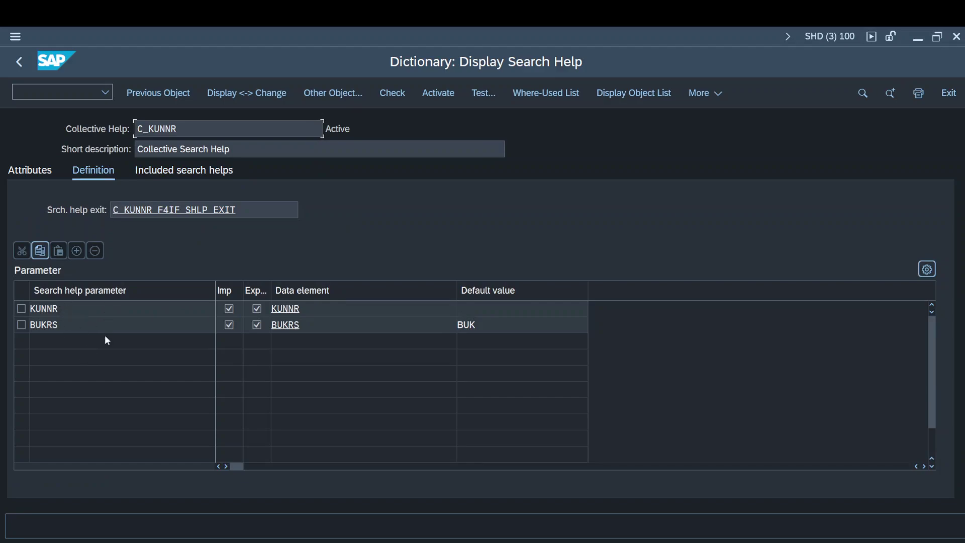
left_click(21, 67)
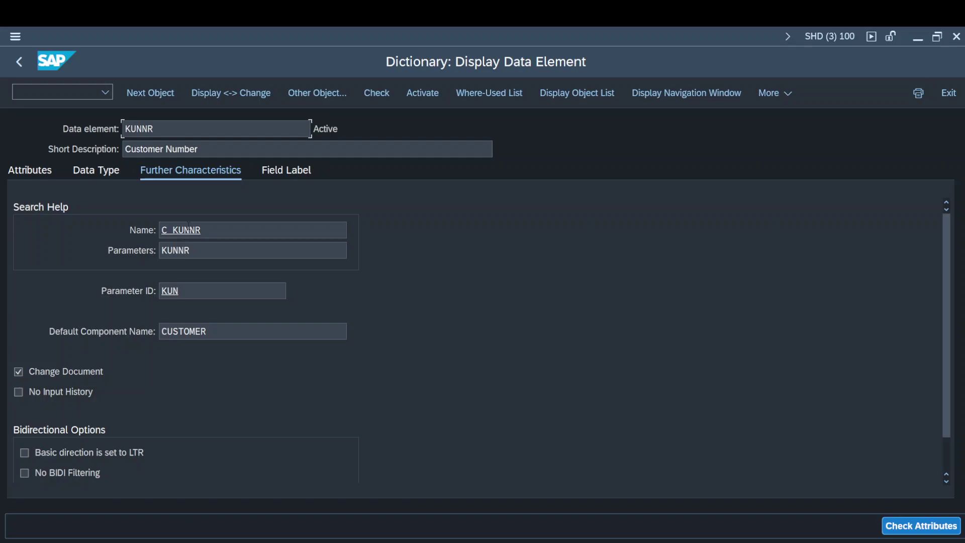
double_click(185, 231)
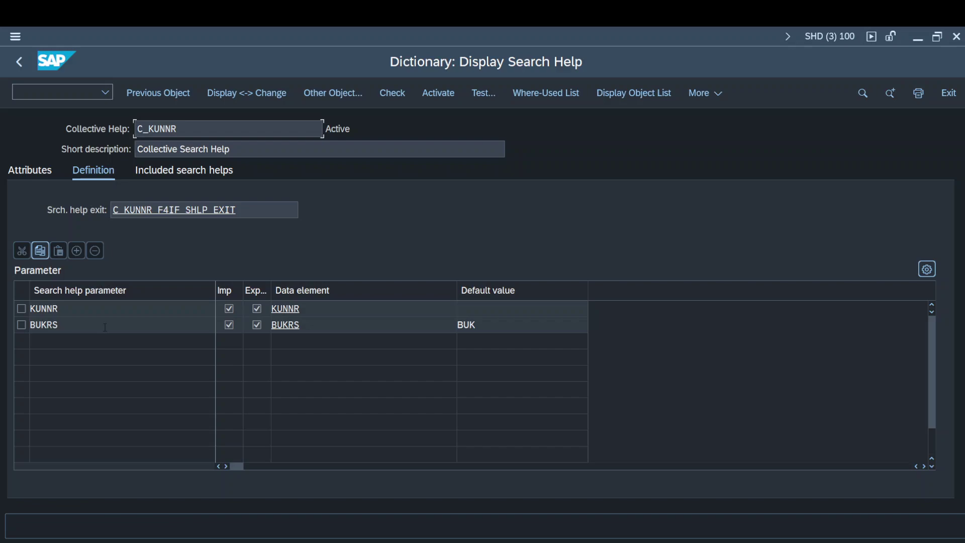
key("F3")
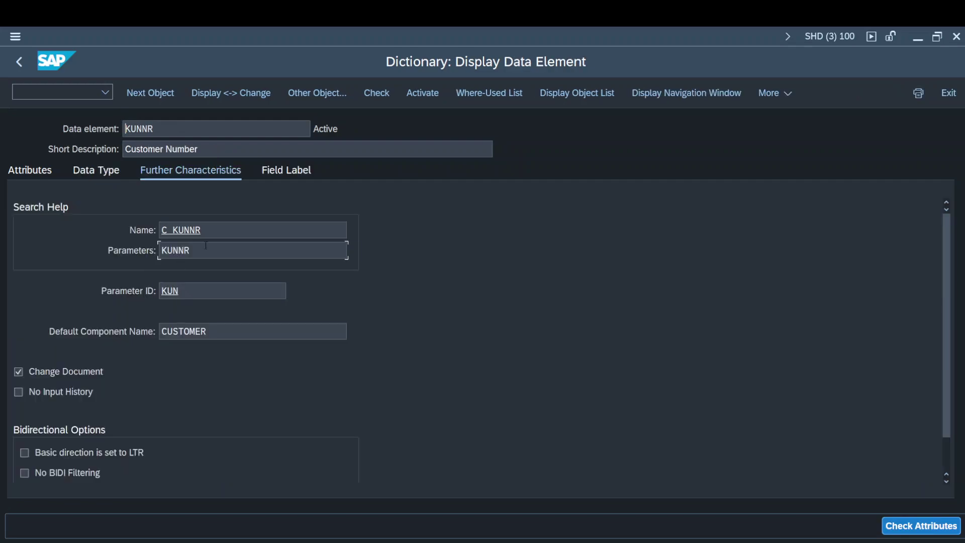
left_click(206, 246)
double_click(188, 229)
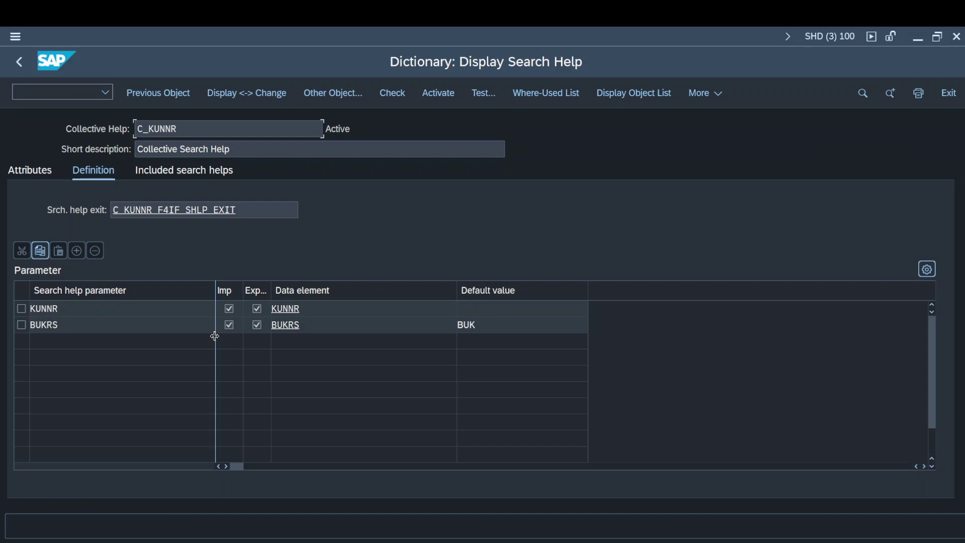
double_click(161, 311)
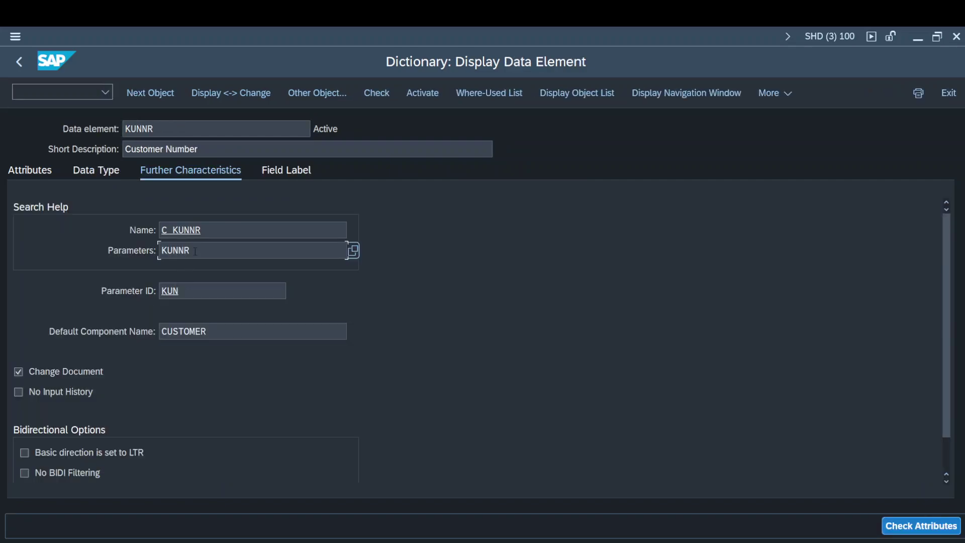
Open search help C_KUNNR from the data element and run its test without entering any parameter values.
double_click(190, 232)
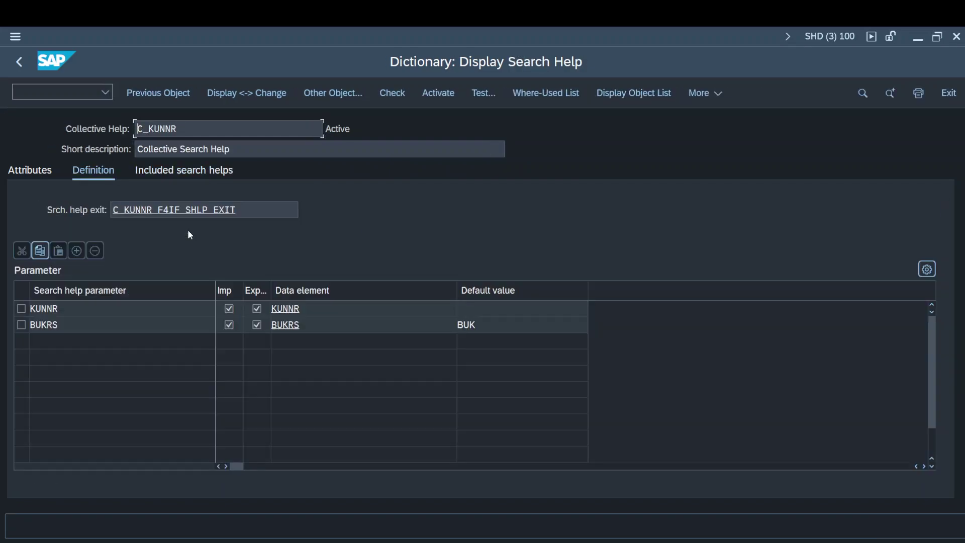
left_click(708, 94)
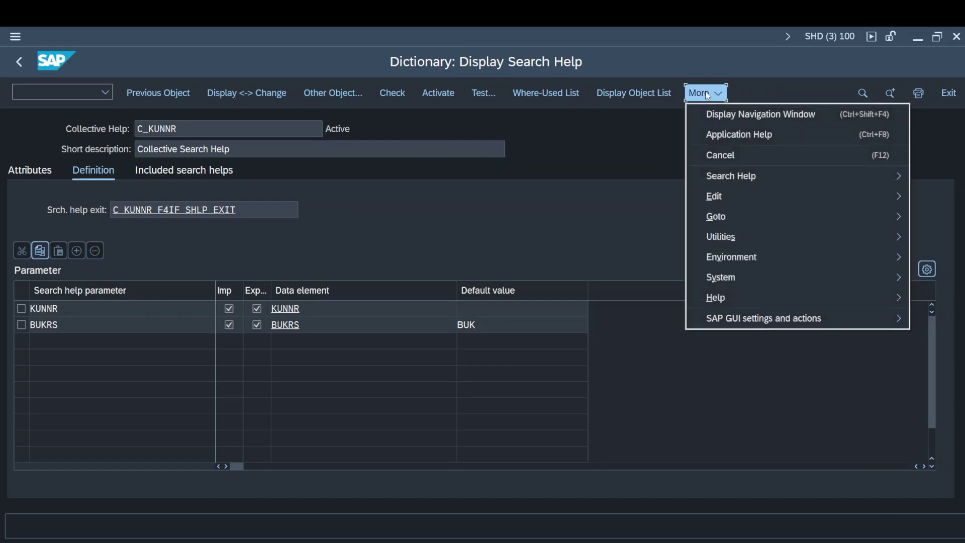
left_click(572, 219)
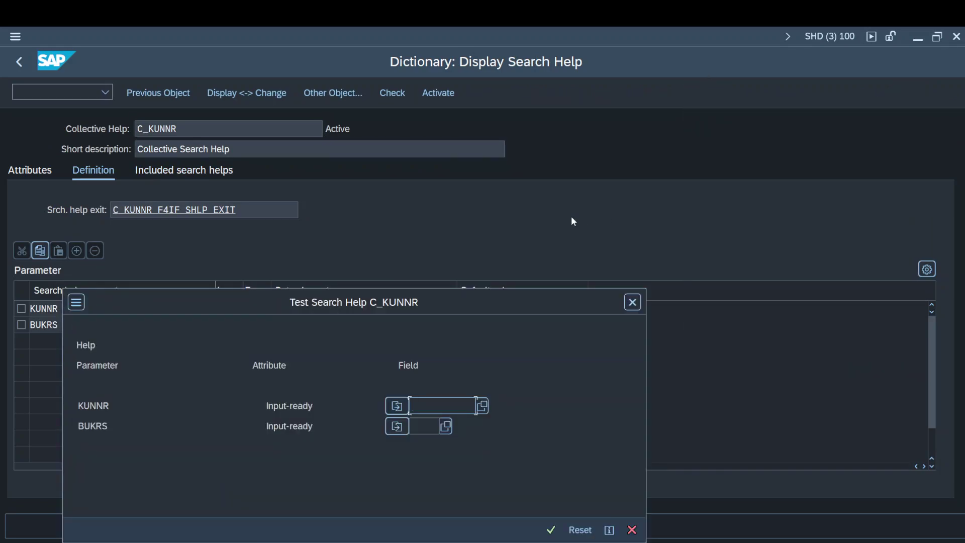
left_click_drag(437, 305, 492, 177)
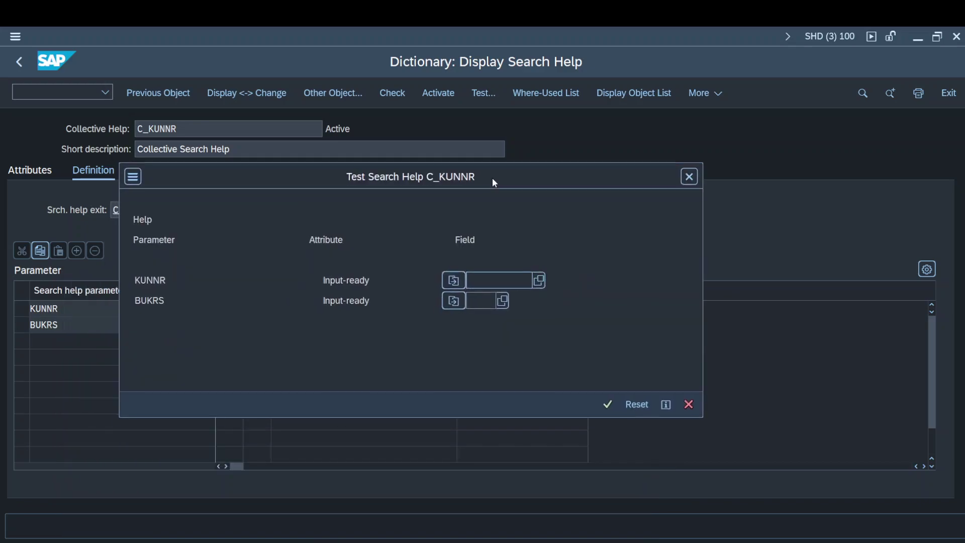
left_click(608, 404)
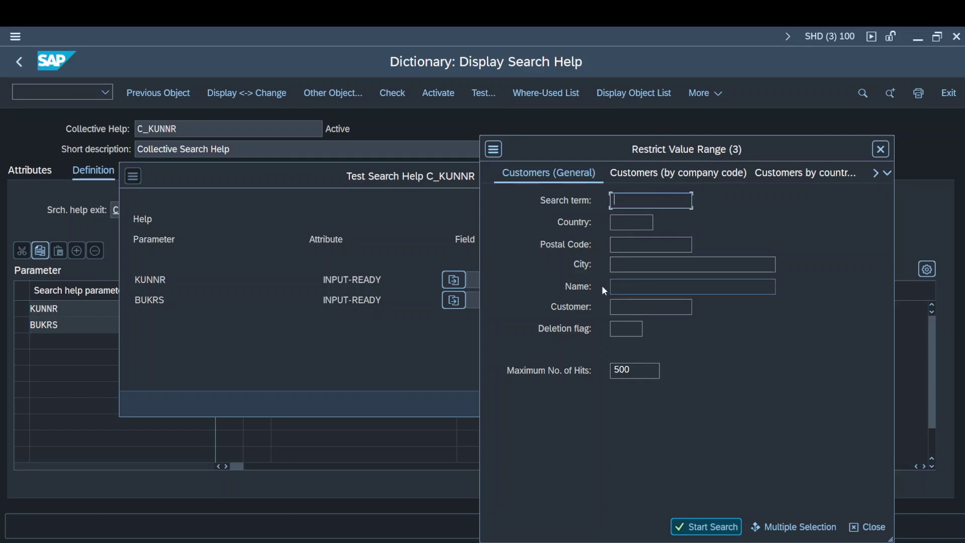
Review the search help's company code, country/company code and country variants, close the test, and return to data element KUNNR.
left_click(688, 174)
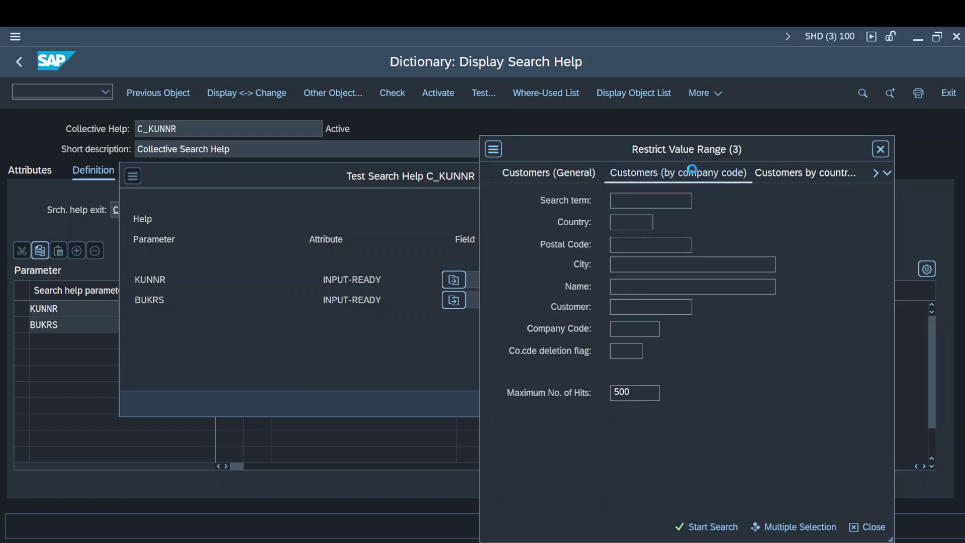
left_click(783, 176)
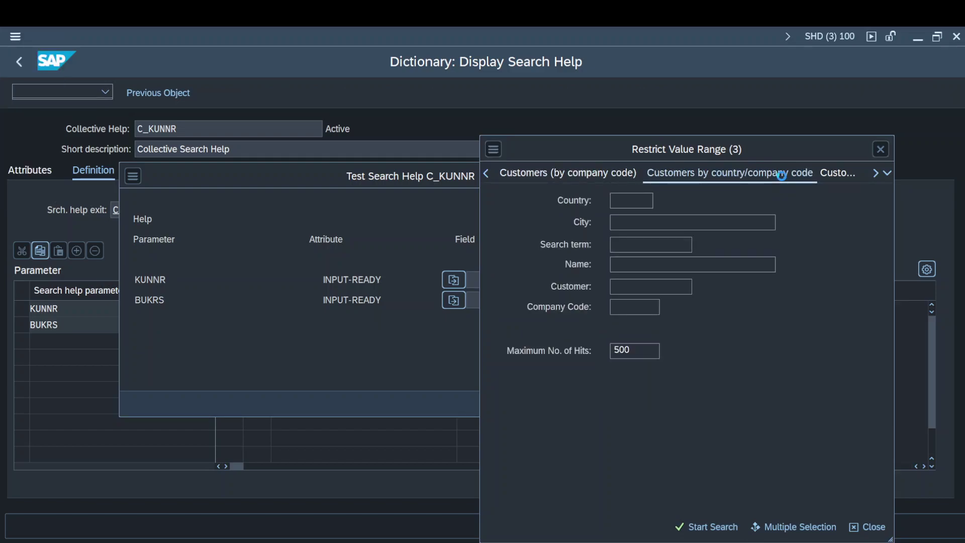
left_click(849, 177)
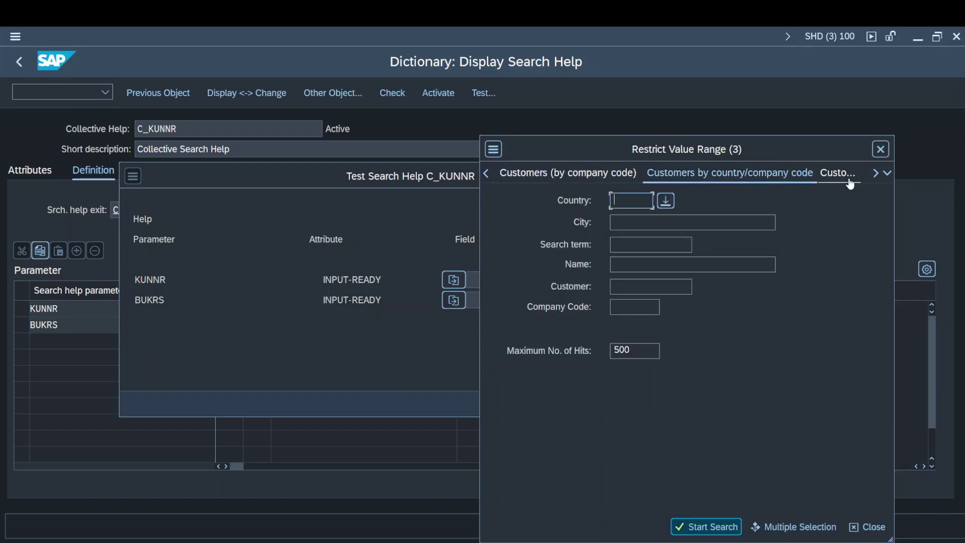
left_click(711, 174)
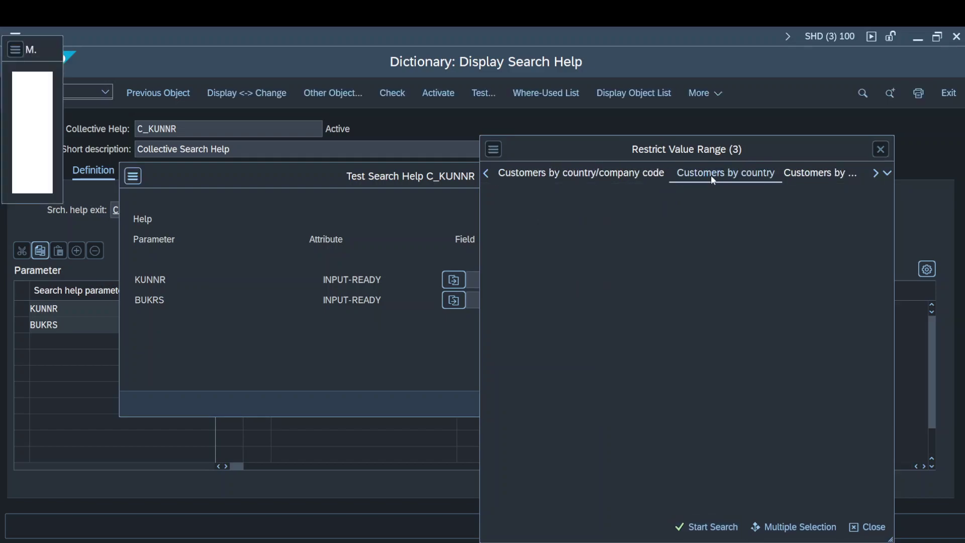
left_click(614, 176)
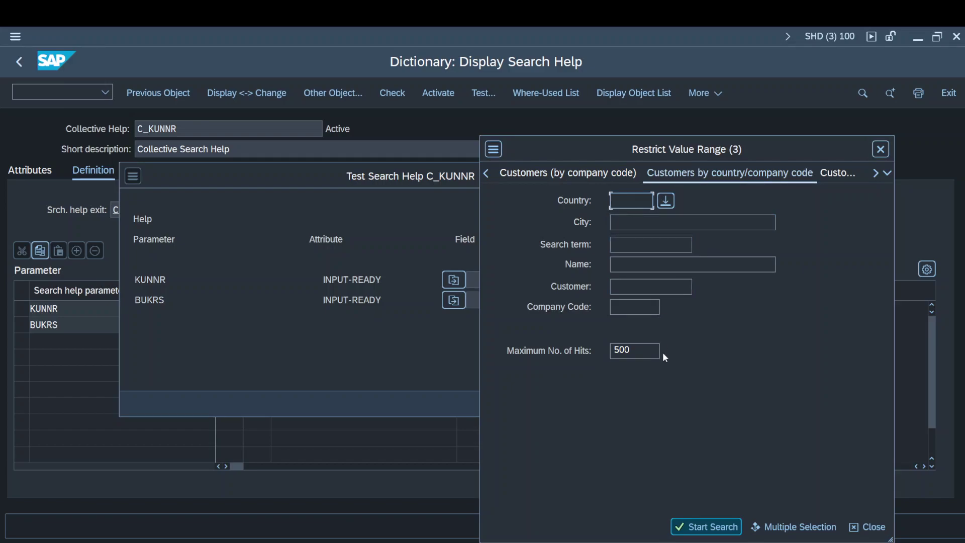
left_click(880, 149)
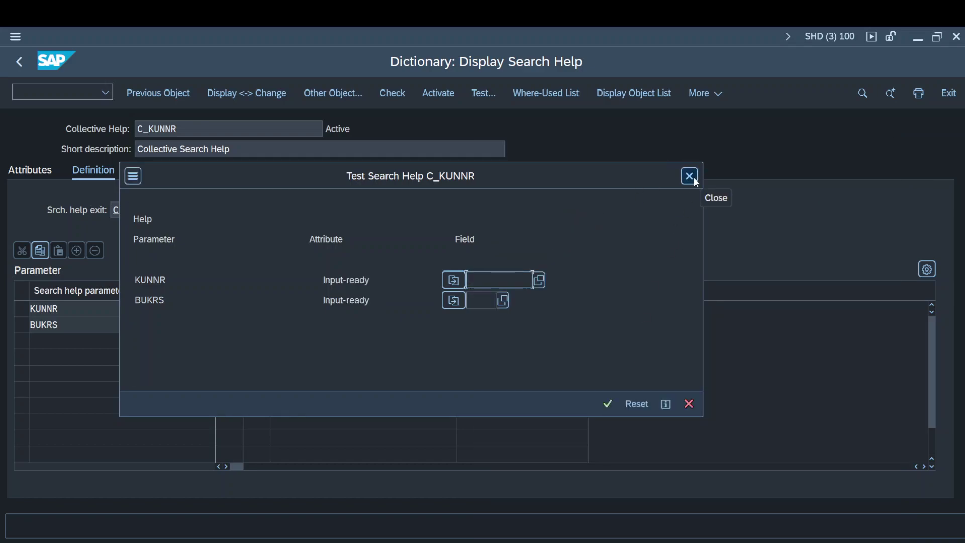
left_click(691, 173)
key("F3")
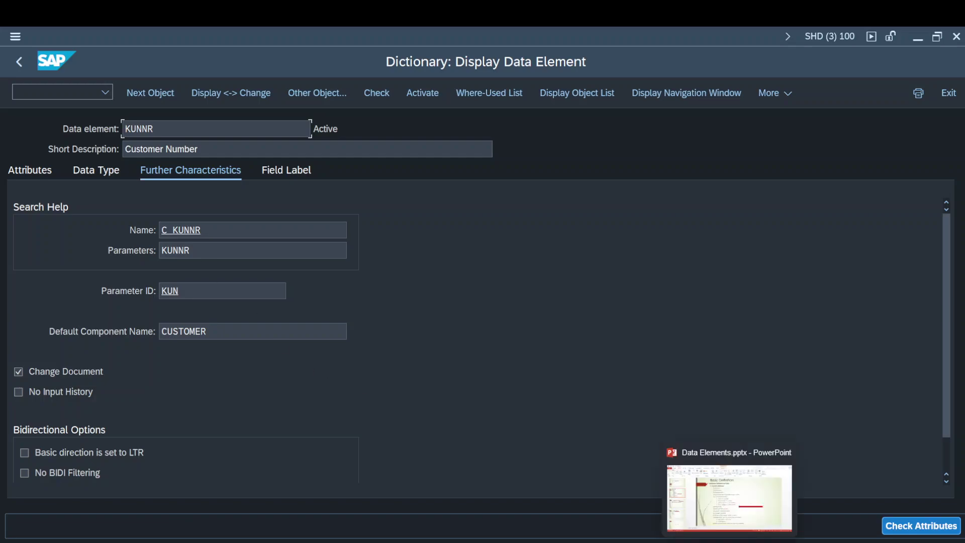
Switch to the Data Elements presentation in PowerPoint and move the red arrow beside Parameter ID on the Basic Definition slide.
left_click(729, 538)
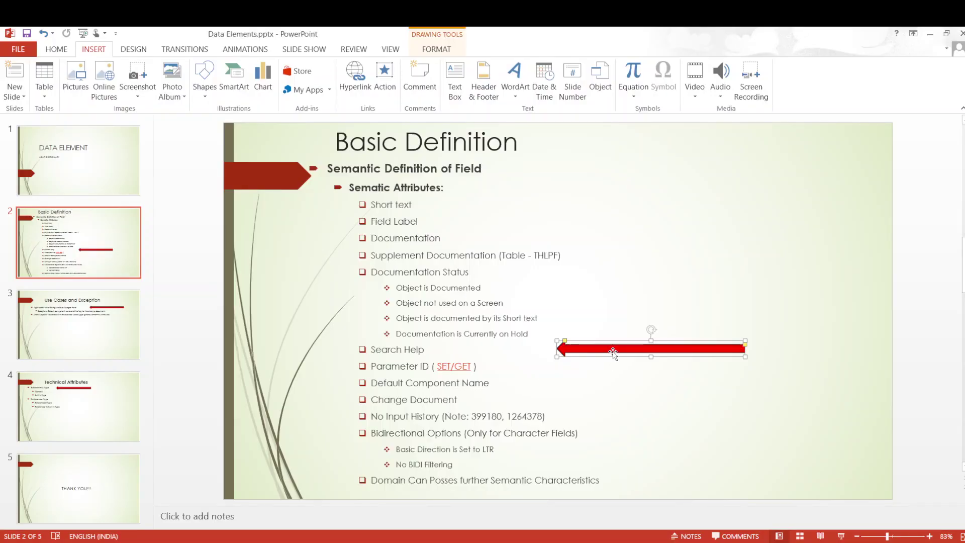
left_click_drag(614, 350, 612, 355)
left_click_drag(609, 369, 613, 362)
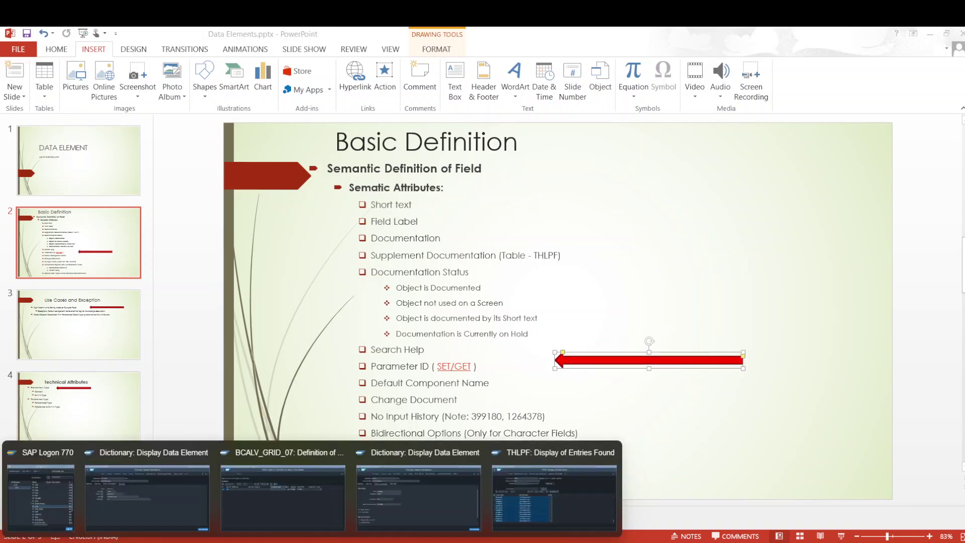
Switch back to the SAP session showing data element KUNNR and examine its Parameter ID.
left_click(397, 499)
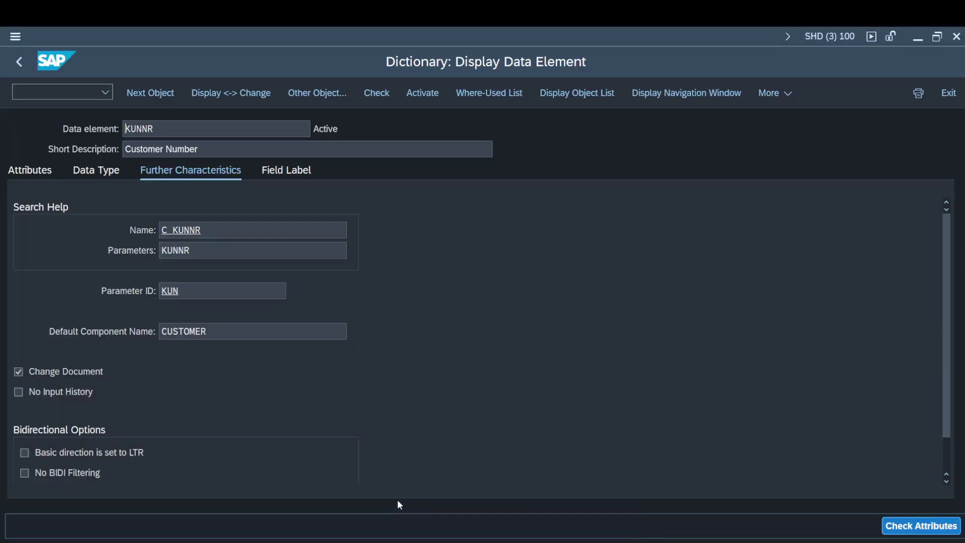
double_click(195, 296)
left_click(220, 288)
Move the PowerPoint slide's red arrow beside Default Component Name, and examine the same attribute of KUNNR in SAP.
key("alt+Tab")
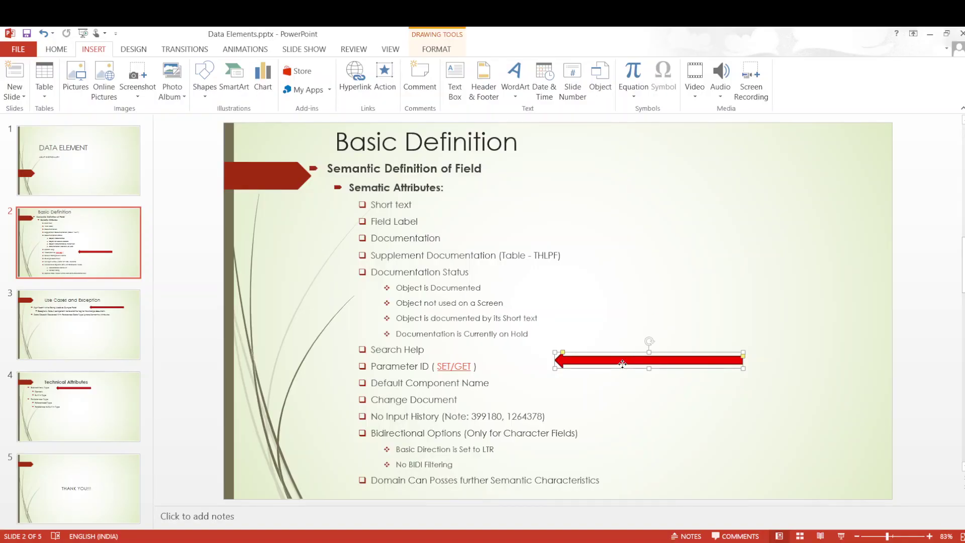
left_click_drag(623, 363, 622, 385)
key("alt+Tab")
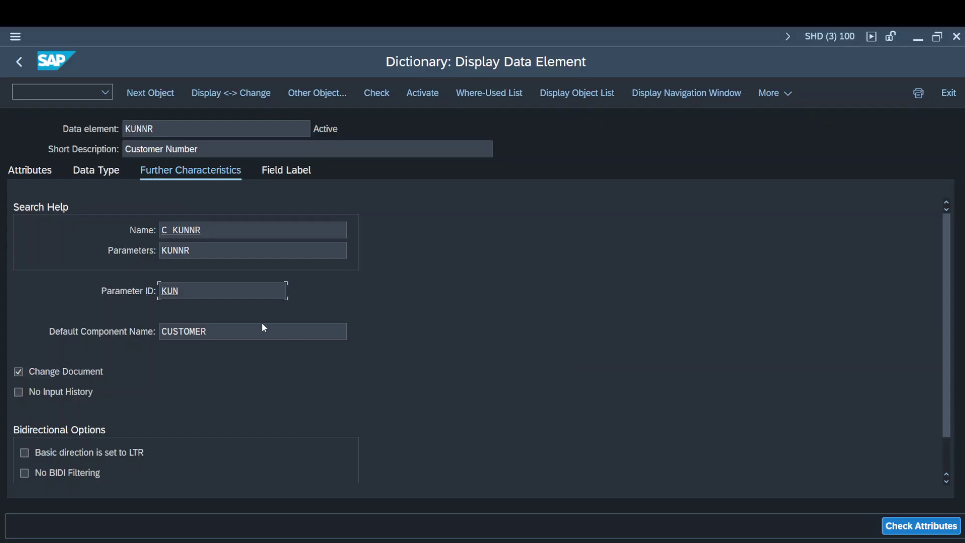
double_click(197, 338)
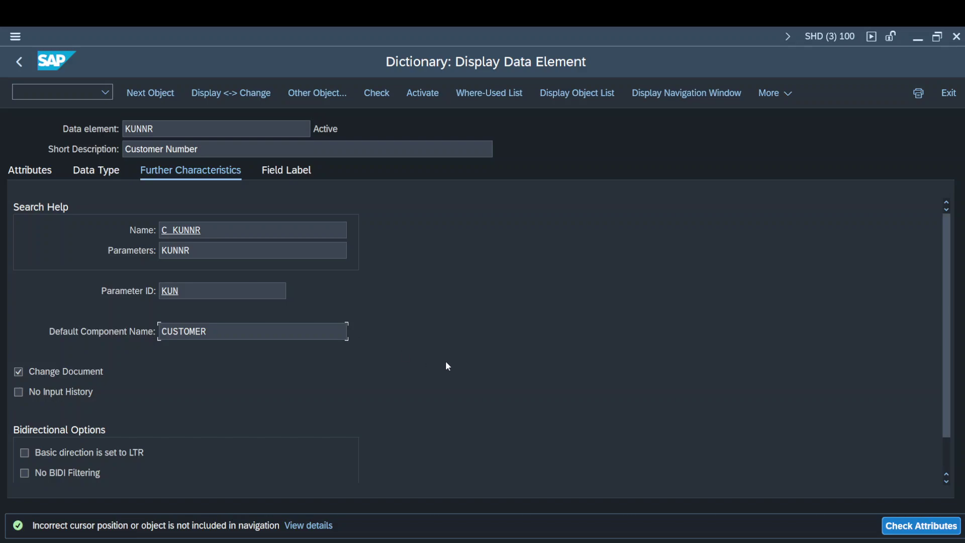
Move the red arrow beside Change Document on the PowerPoint slide and return to KUNNR's further characteristics in SAP.
key("alt+Tab")
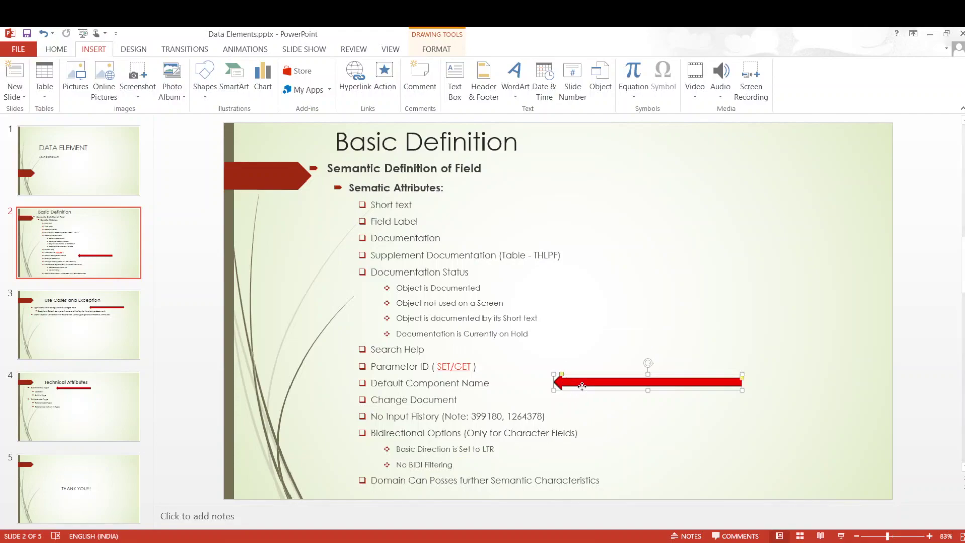
left_click_drag(582, 386, 582, 398)
key("alt+Tab")
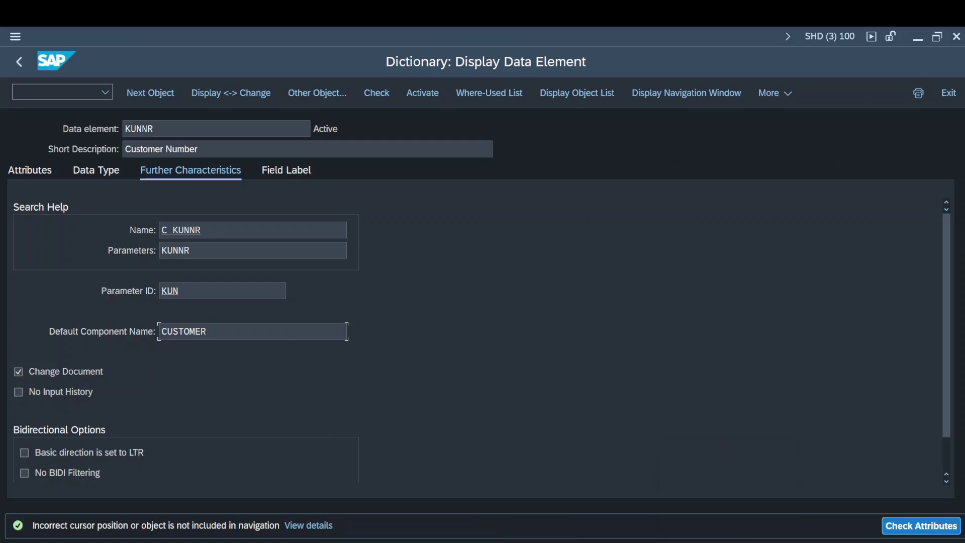
Switch to PowerPoint and highlight the note references 399180 and 1264378 on the No Input History line, then clear the selection.
key("alt+Tab")
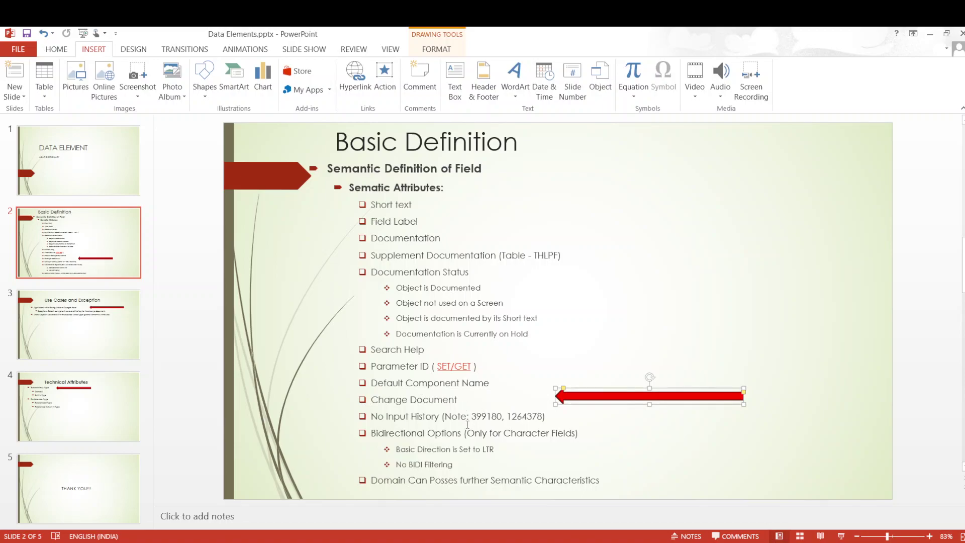
left_click_drag(454, 418, 533, 421)
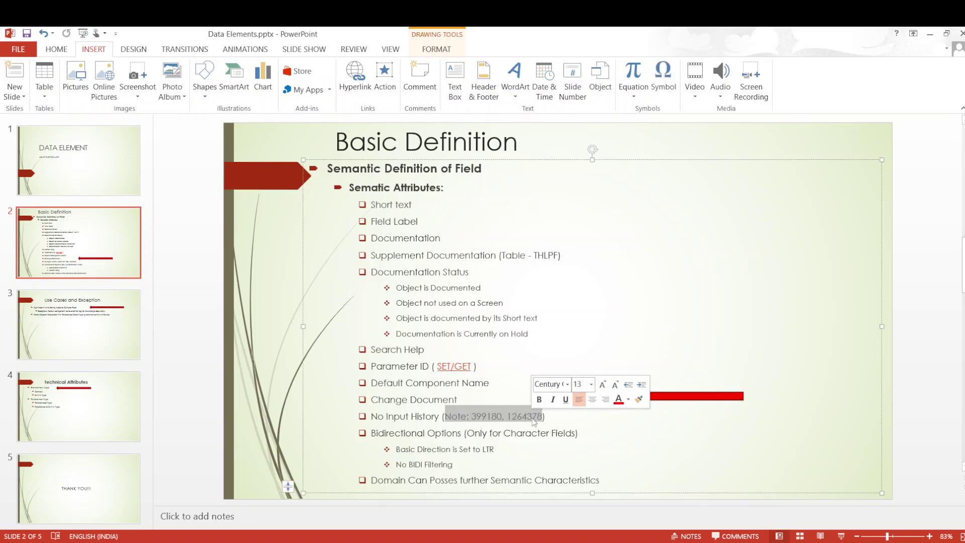
left_click(573, 420)
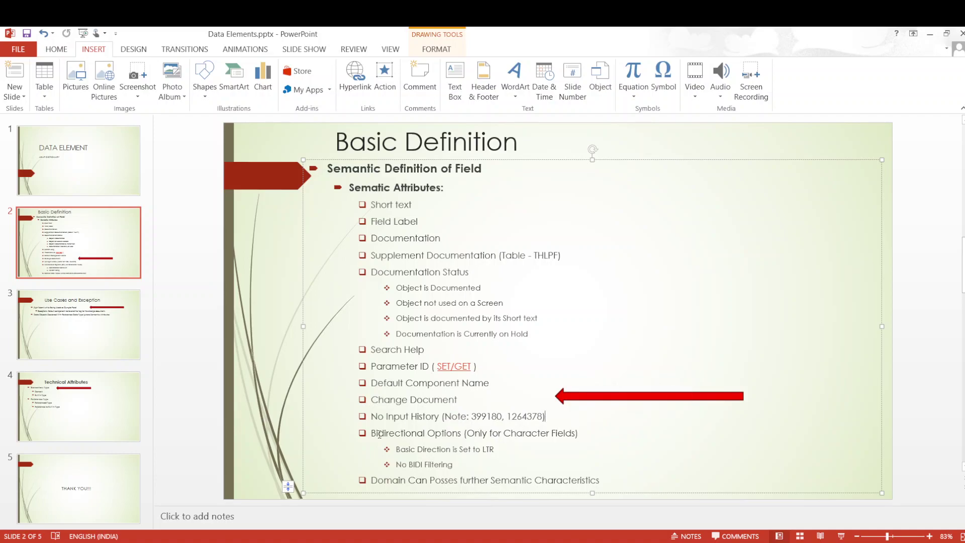
Highlight Bidirectional Options on the slide, and examine the corresponding settings of data element KUNNR in SAP.
left_click_drag(373, 433, 455, 441)
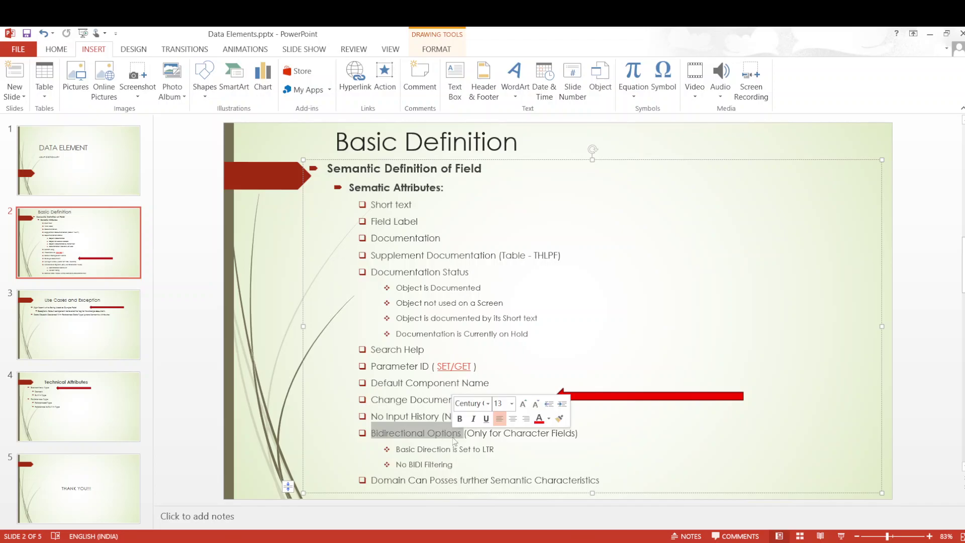
key("alt+Tab")
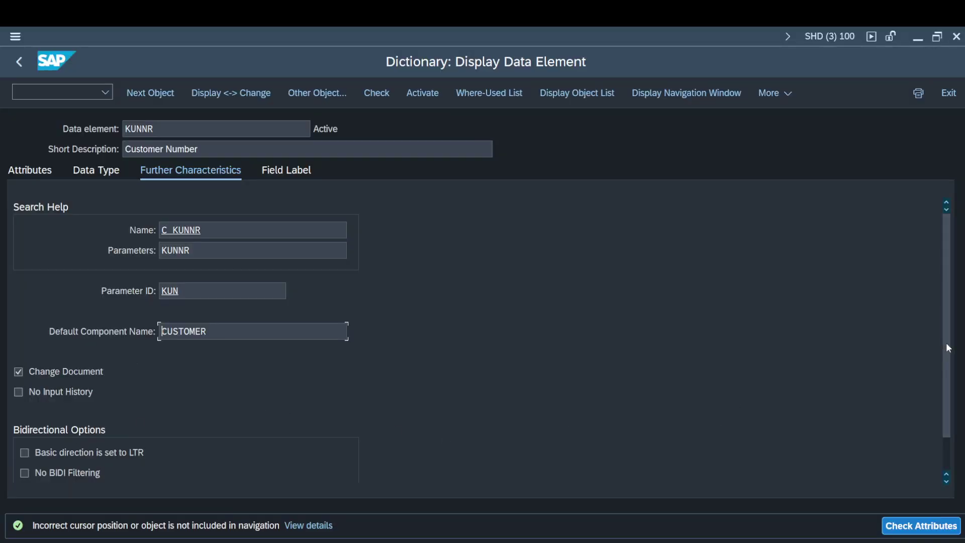
left_click_drag(946, 342, 945, 369)
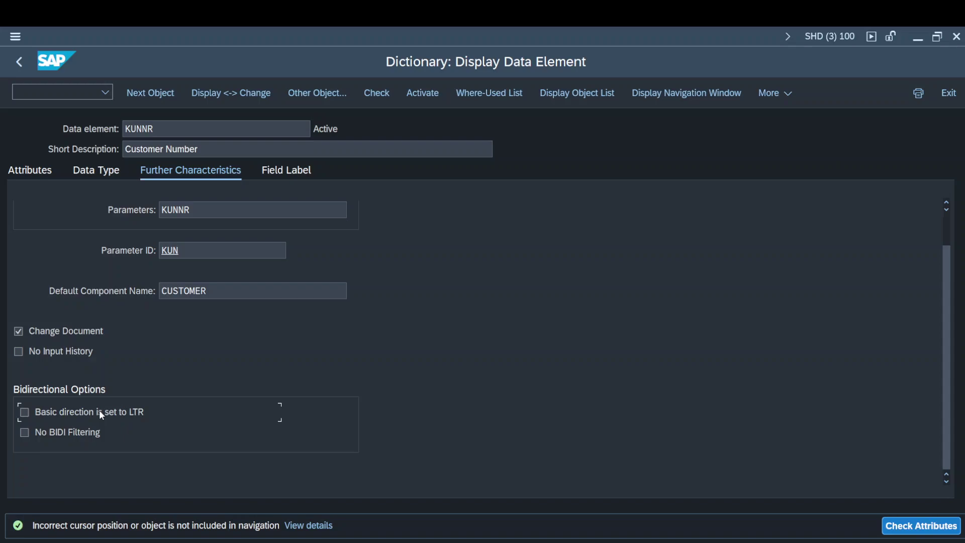
In PowerPoint, move the red arrow beside Basic Direction is Set to LTR and select the attribute list from Short text through No BIDI Filtering.
key("alt+Tab")
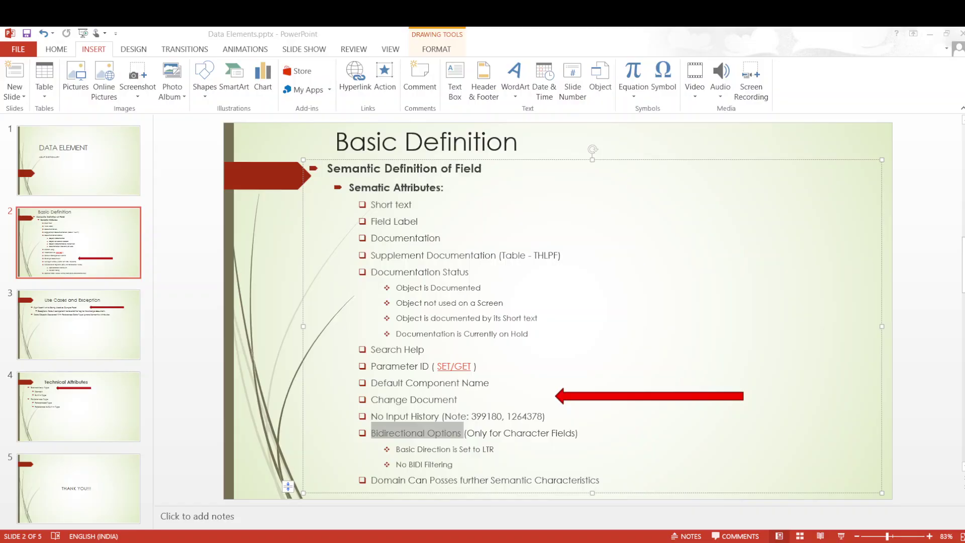
left_click_drag(631, 400, 654, 452)
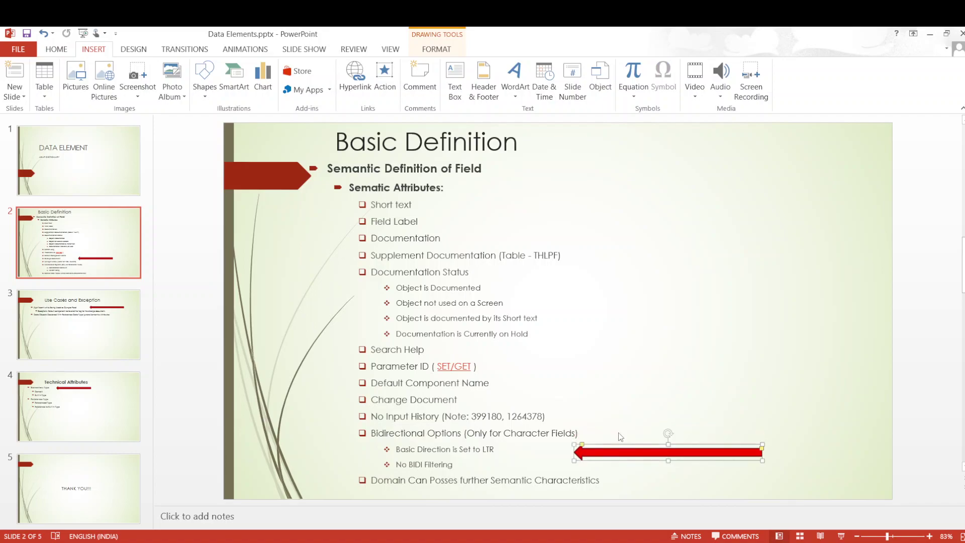
left_click_drag(372, 201, 546, 468)
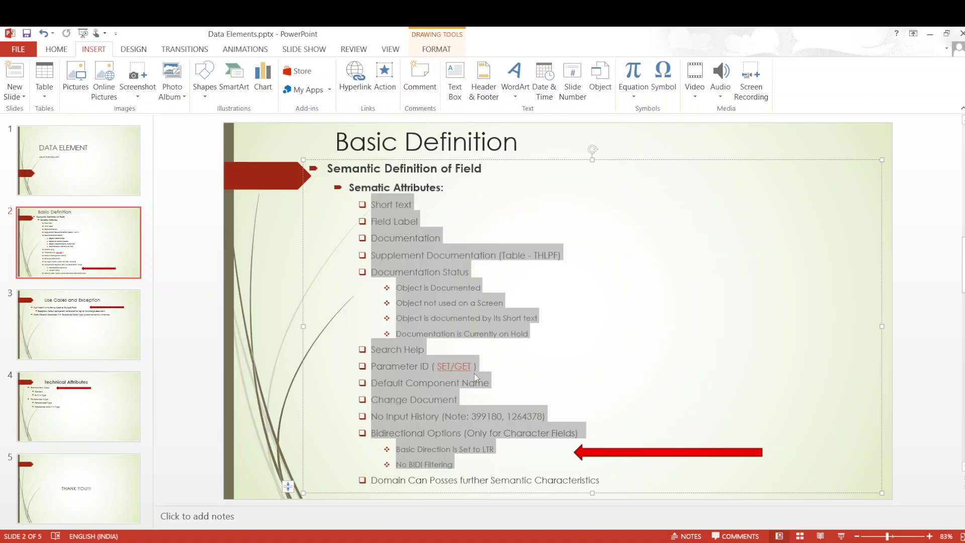
Switch to the SAP session showing data element S_TOAIRP and return to the ABAP Dictionary initial screen.
key("alt+Tab")
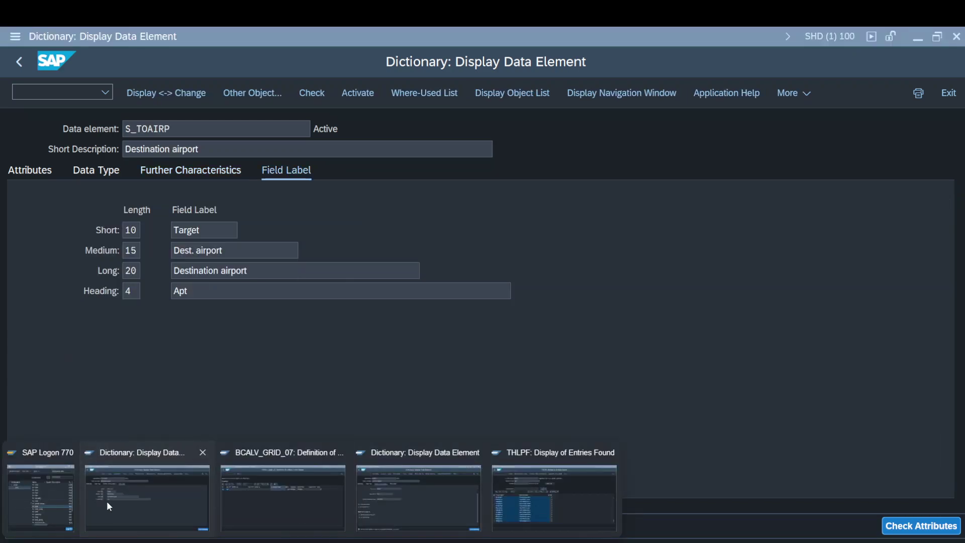
left_click(106, 501)
key("F3")
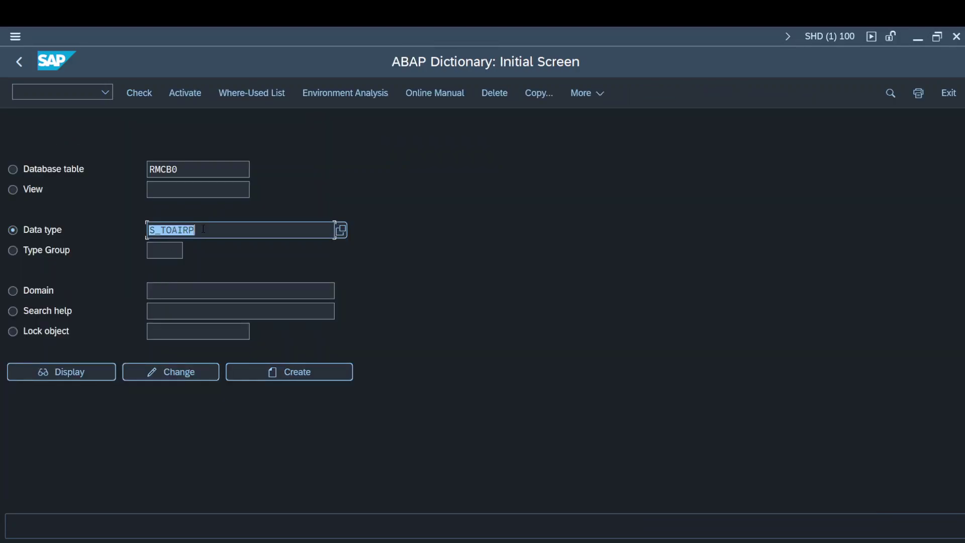
Replace the data type name with ZYTDE, open it for changing, and show its further characteristics.
key("BackSpace")
key("Down")
key("Down")
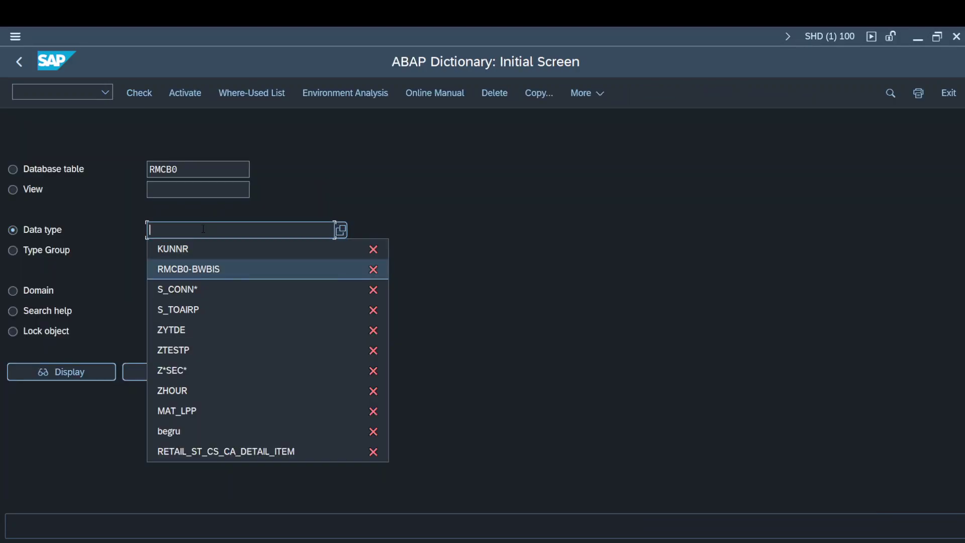
key("Down")
key("Down")
key("Down")
key("Return")
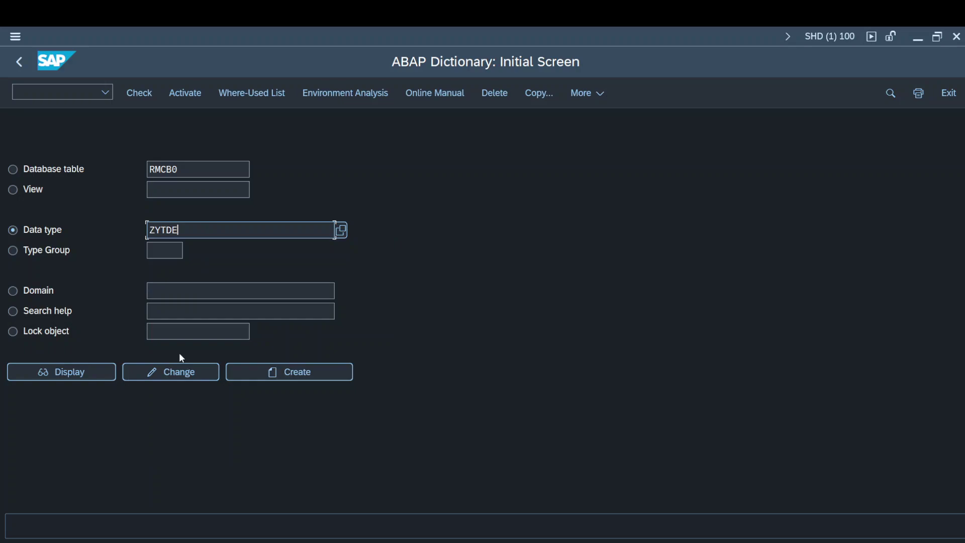
left_click(179, 370)
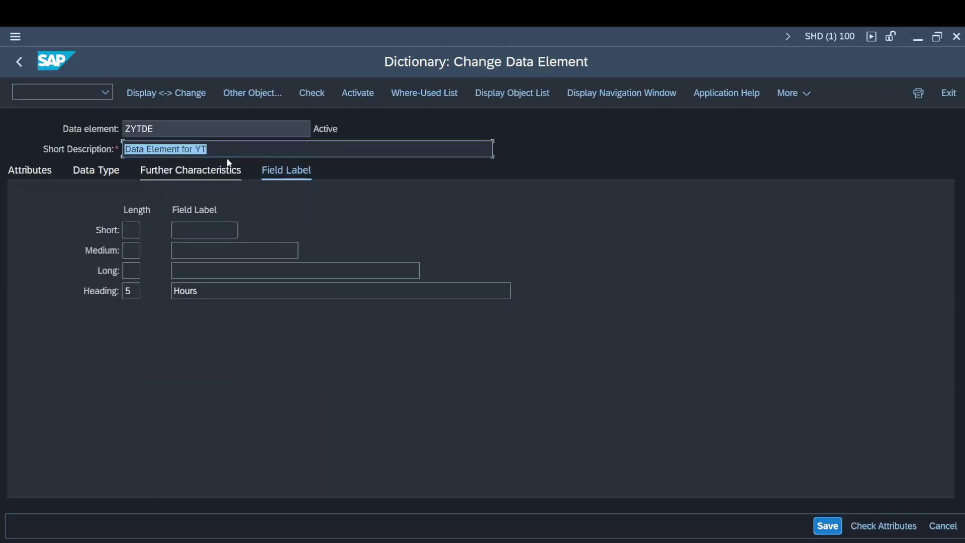
left_click(222, 178)
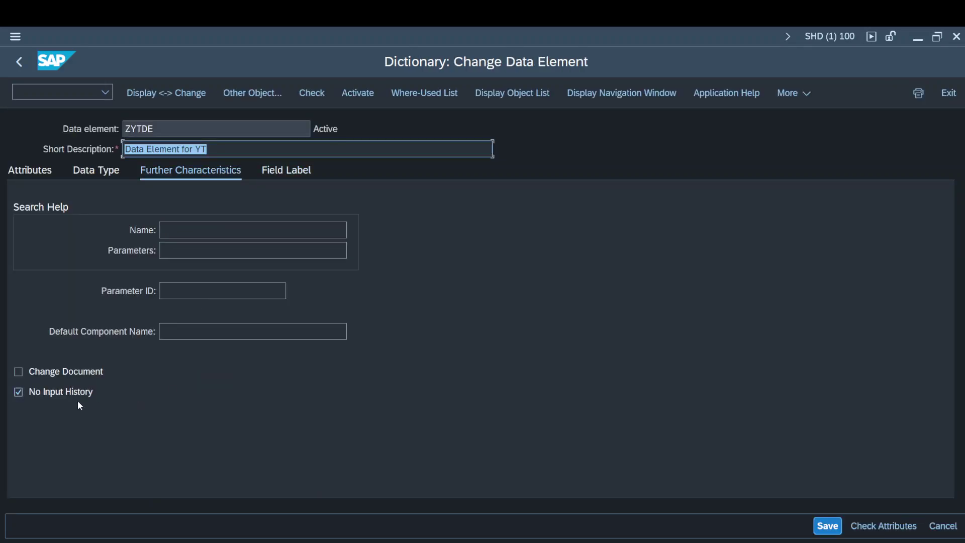
Set the built-in data type of ZYTDE to NUMC, activate the element, and show its further characteristics.
left_click(98, 173)
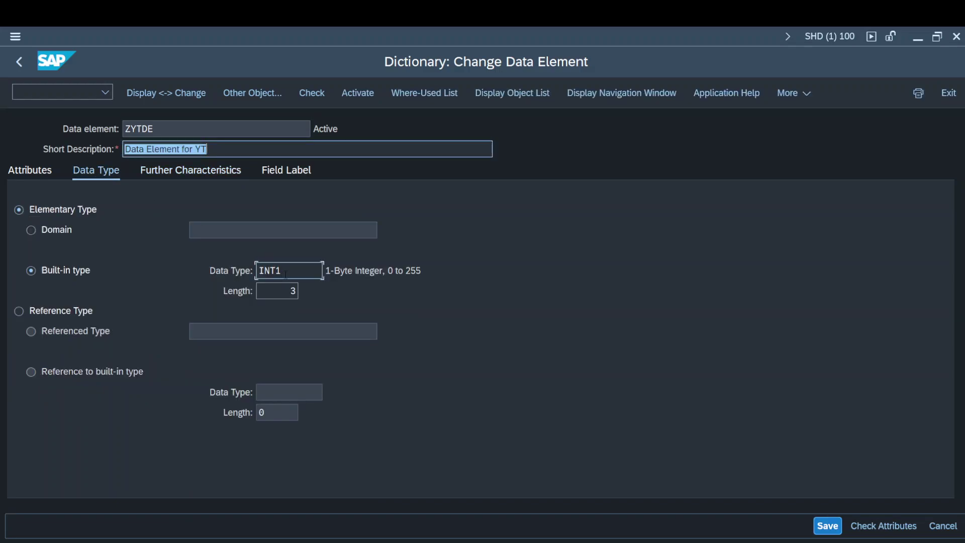
left_click_drag(285, 275, 254, 274)
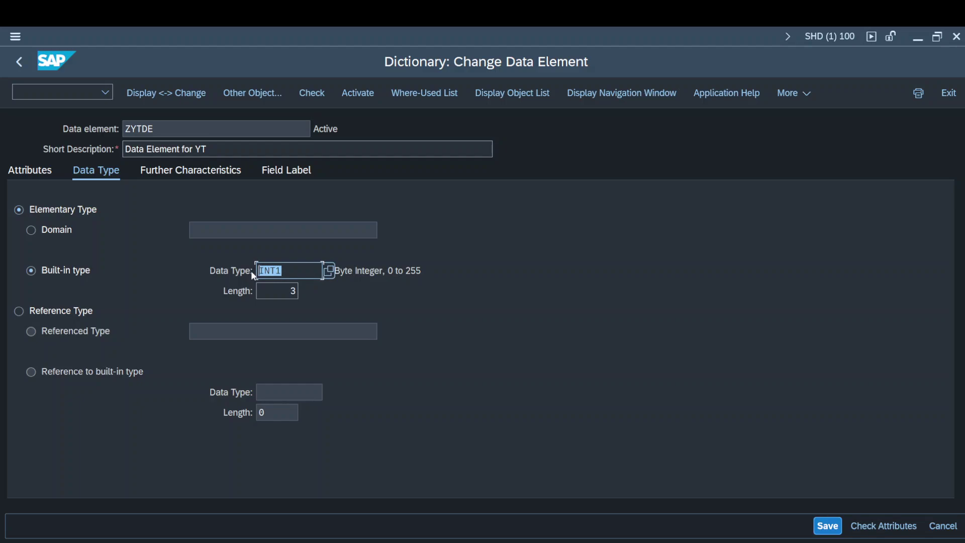
key("BackSpace")
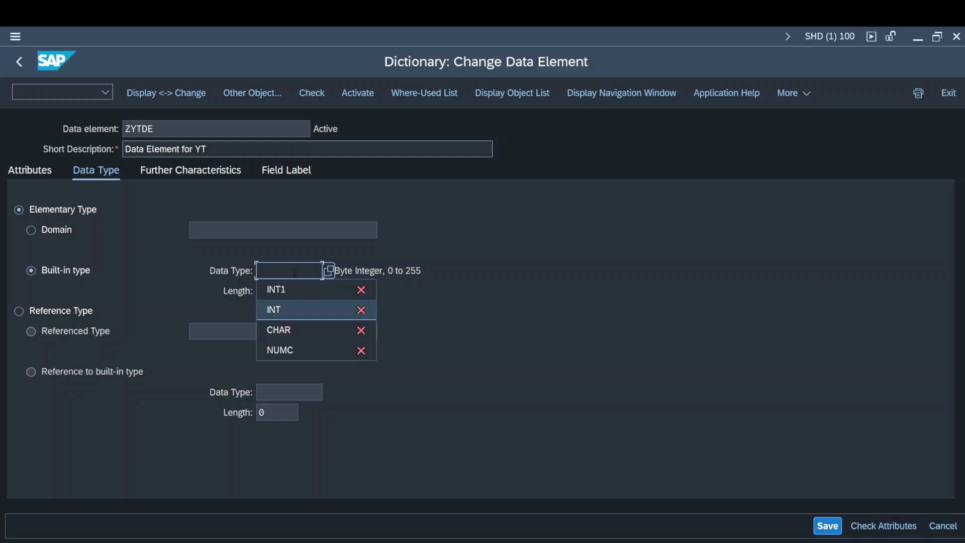
key("Down")
key("Down")
key("Return")
key("Return")
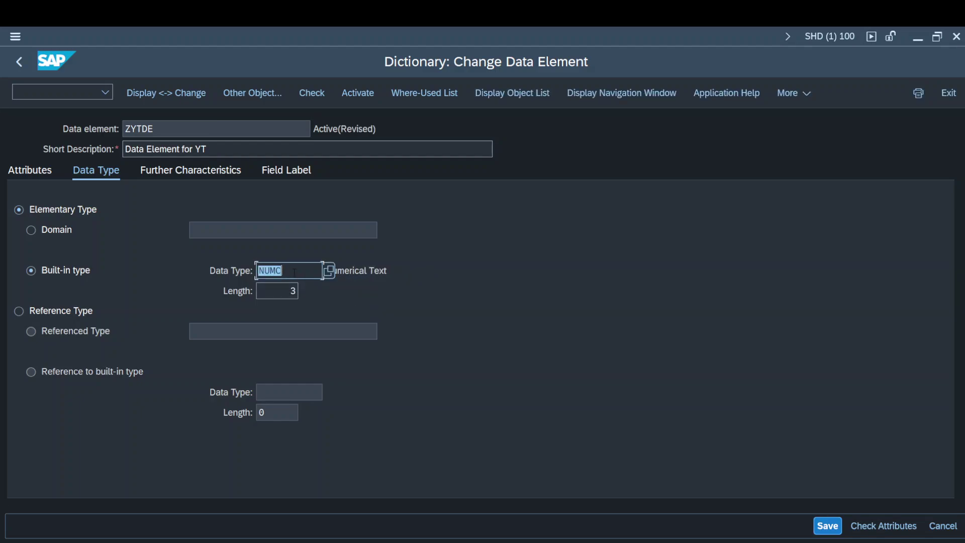
key("ctrl+F3")
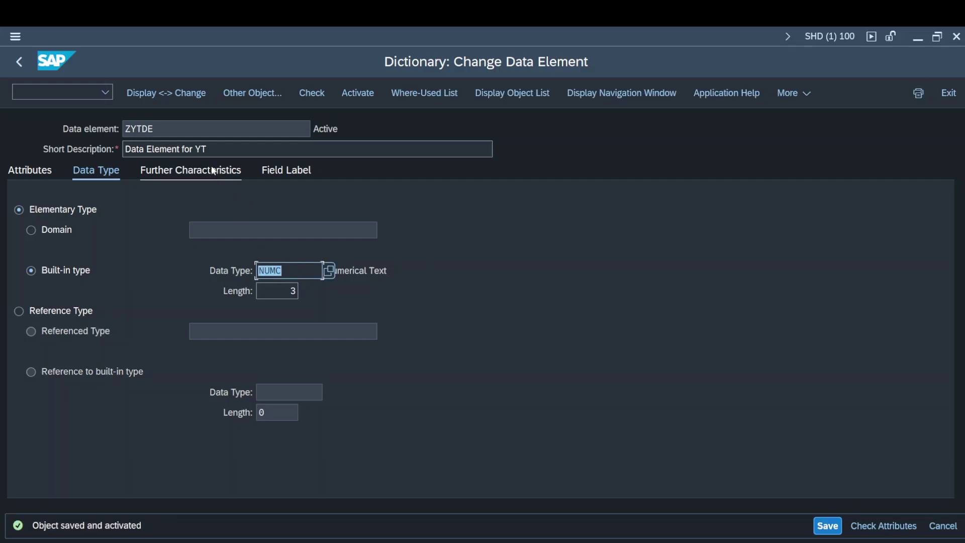
left_click(213, 171)
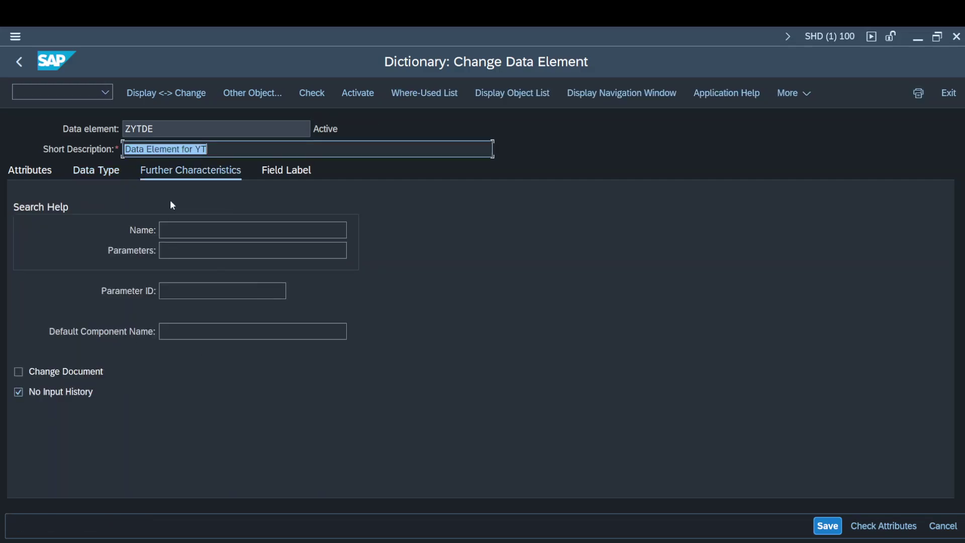
Change the built-in data type of ZYTDE to CHAR, activate the element, and check its further characteristics for Bidirectional Options.
left_click(116, 175)
left_click(290, 269)
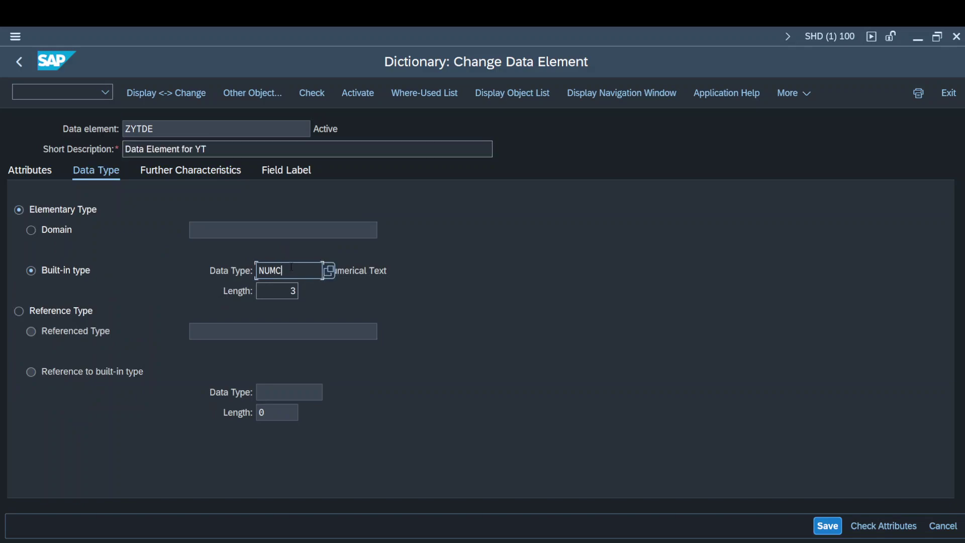
double_click(291, 269)
type("CHAR")
key("Return")
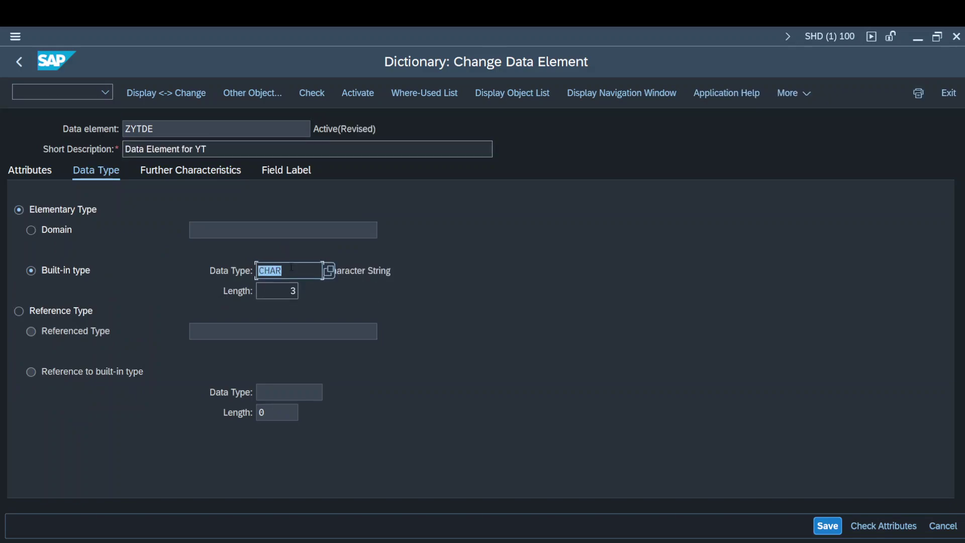
key("ctrl+F3")
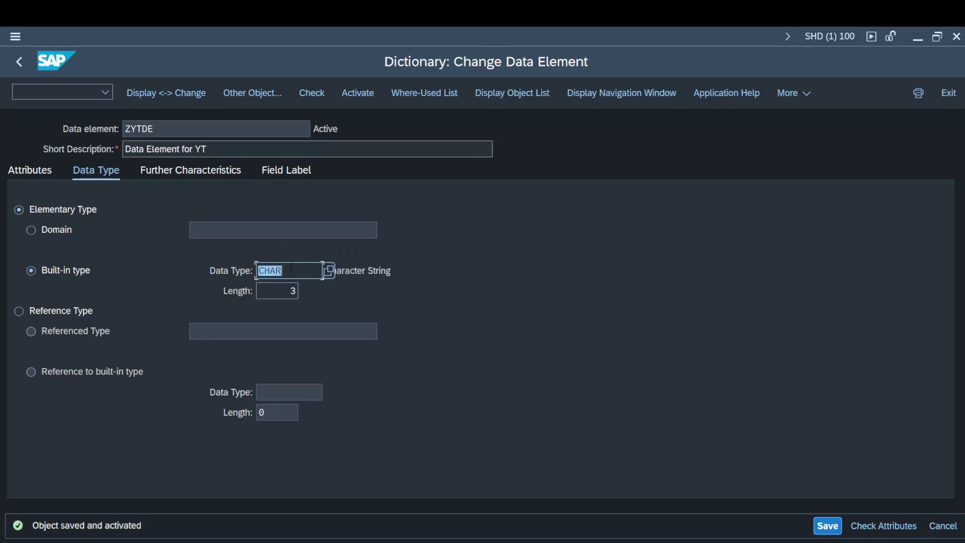
left_click(211, 179)
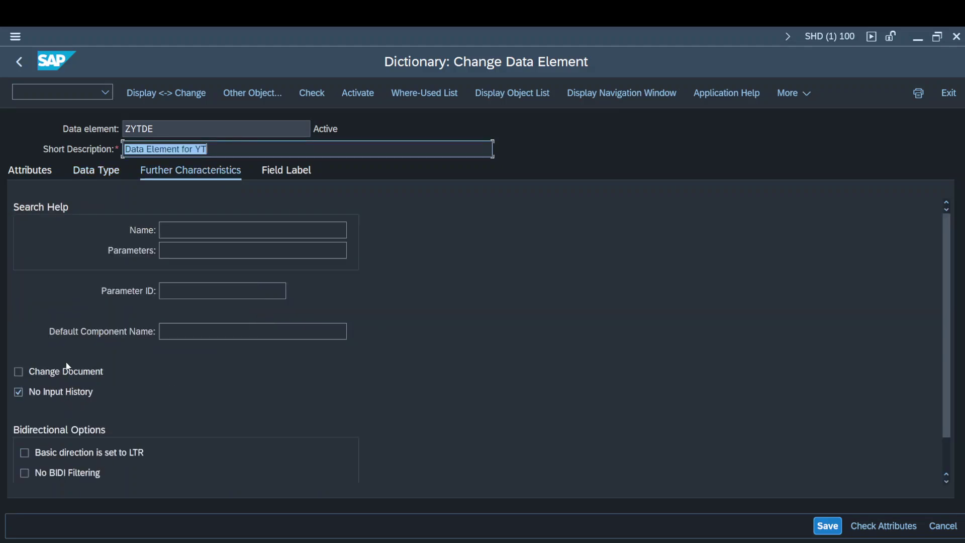
Switch to PowerPoint, highlight "Only for Character Fields" beside Bidirectional Options, and compare the note with ZYTDE in SAP.
mouse_move(730, 540)
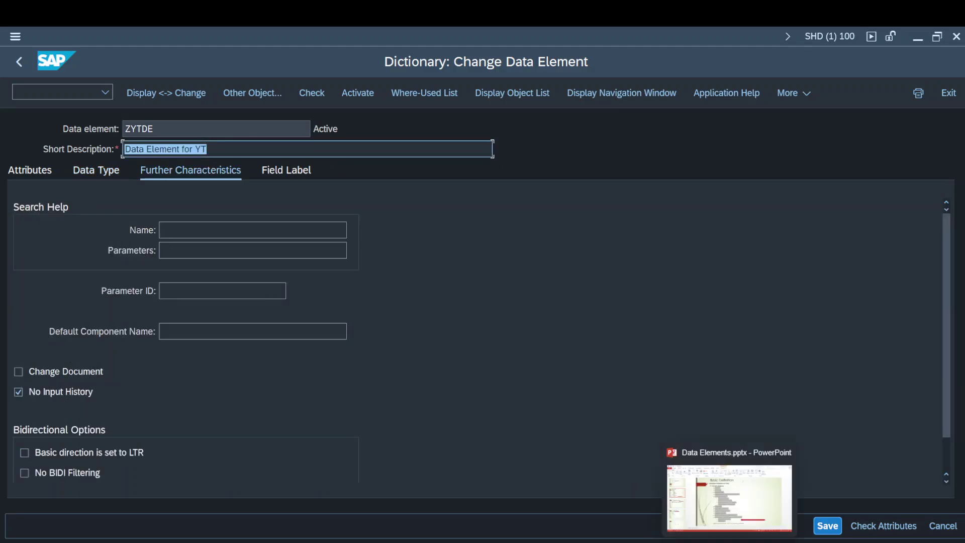
left_click(730, 497)
left_click(514, 448)
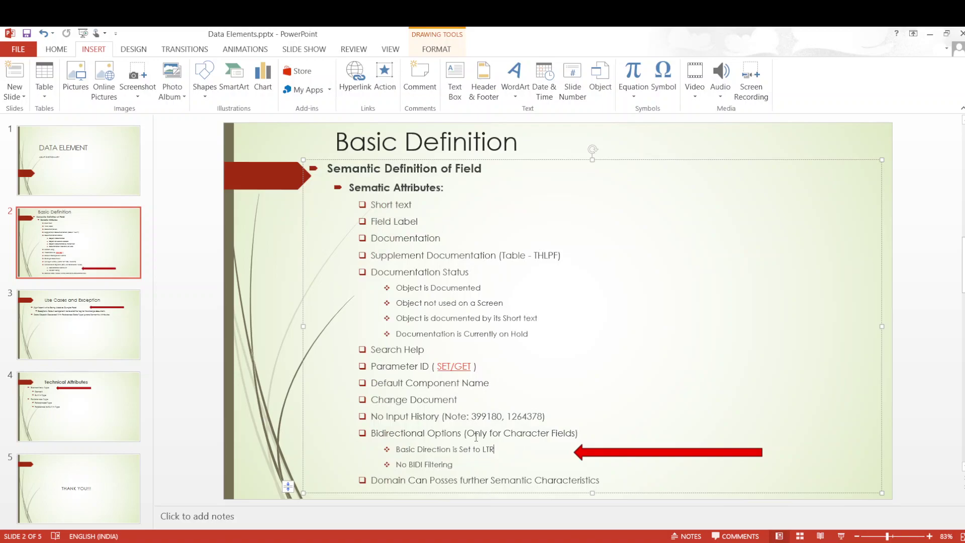
left_click_drag(467, 432, 560, 429)
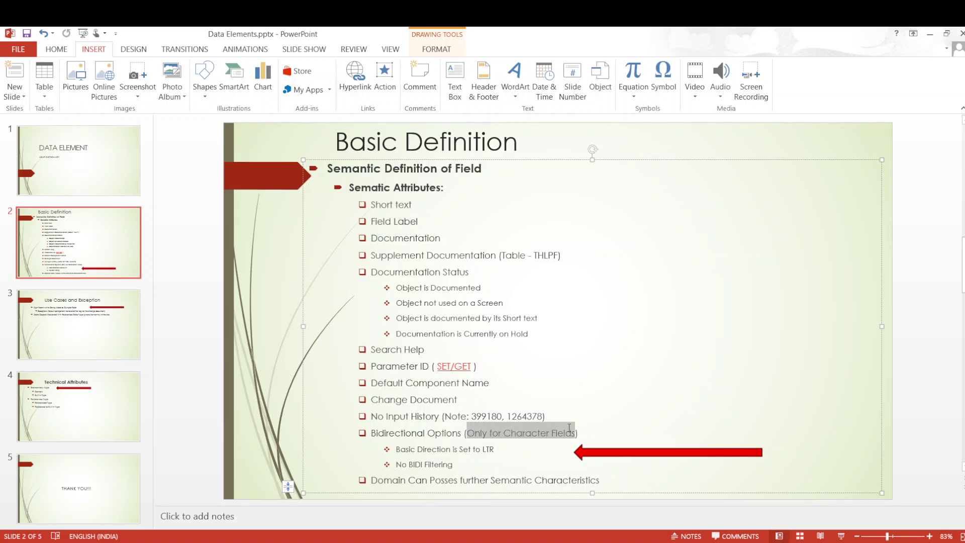
key("alt+Tab")
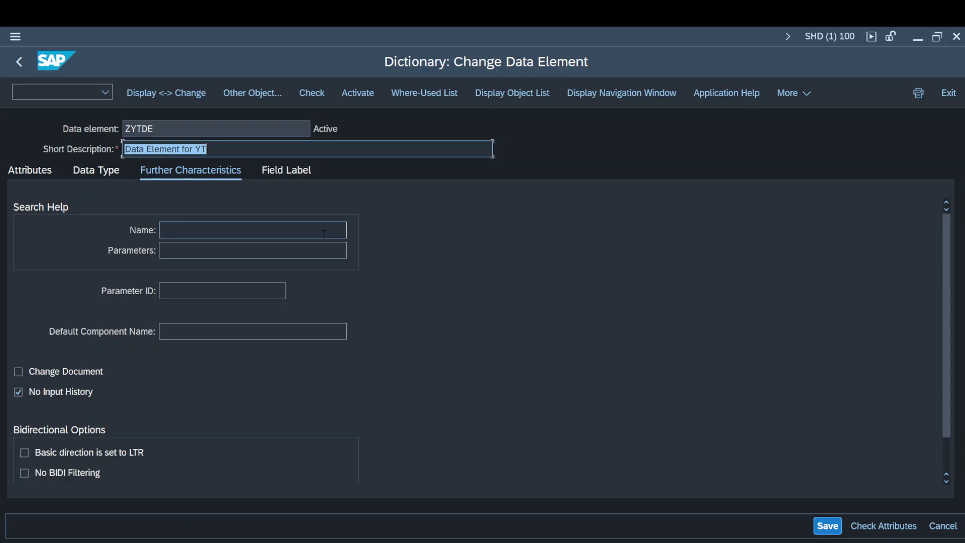
key("alt+Tab")
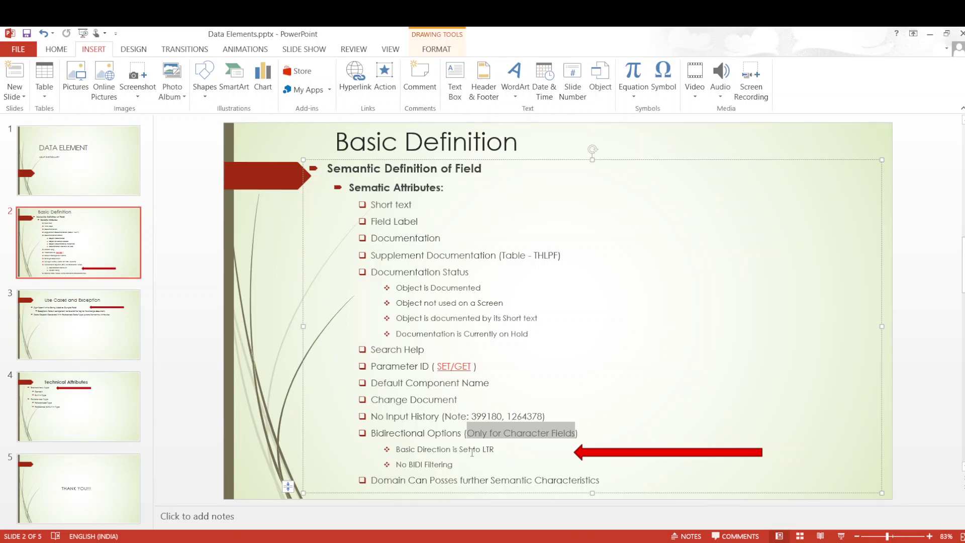
Highlight the semantic attributes from Short text through No BIDI Filtering, and the closing point about domains having further semantic characteristics.
left_click_drag(453, 465, 392, 203)
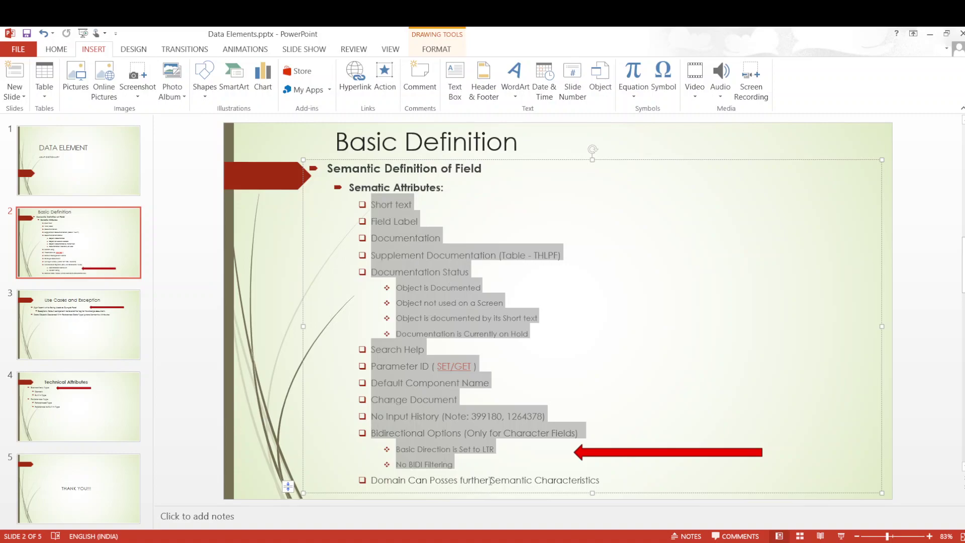
left_click(460, 482)
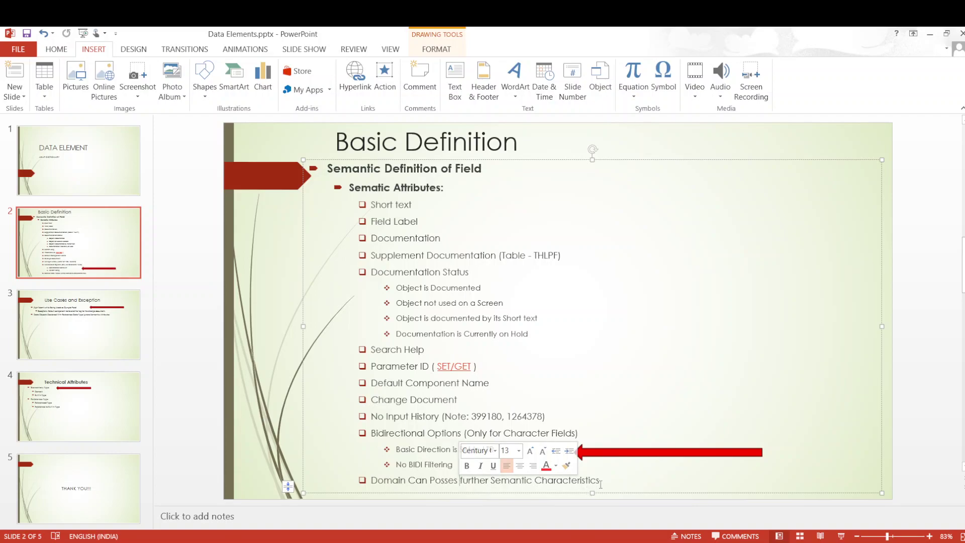
left_click_drag(600, 482, 405, 408)
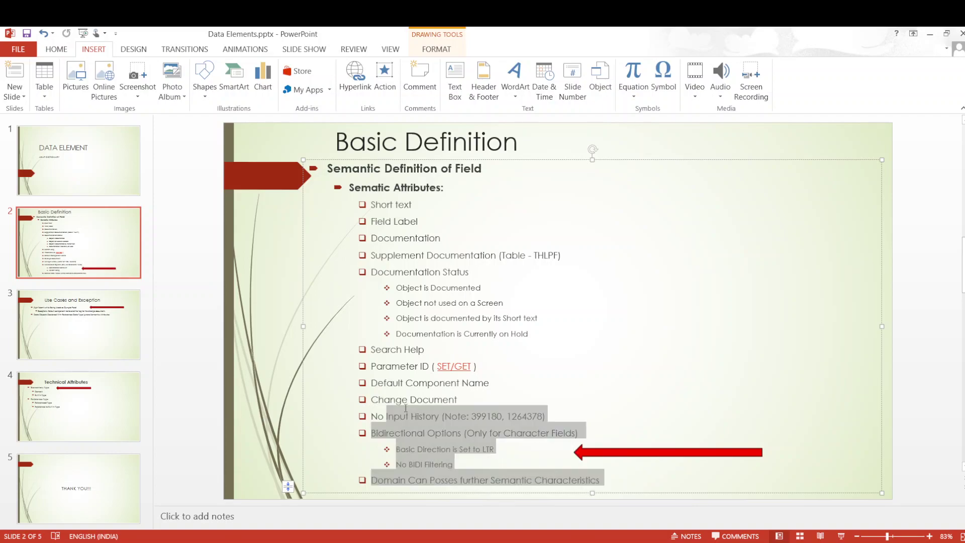
left_click(607, 404)
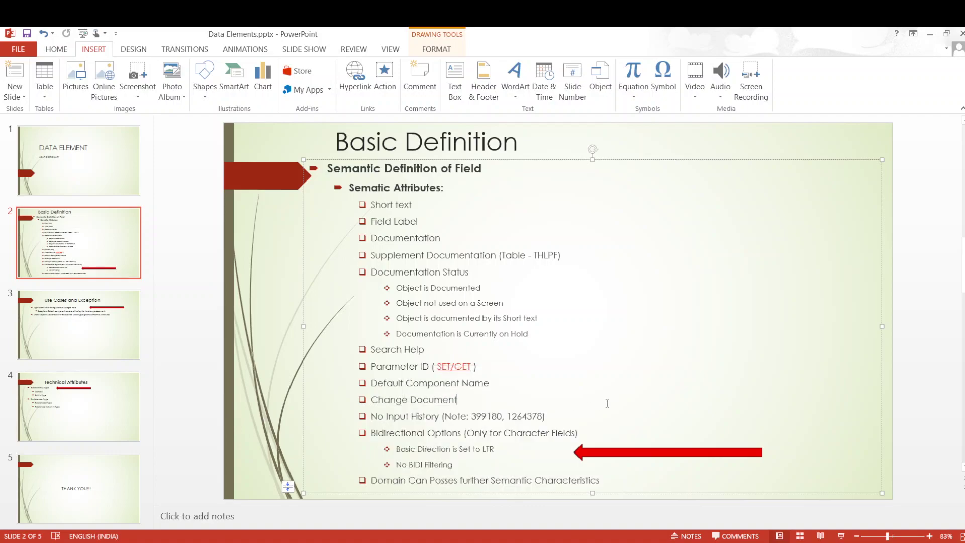
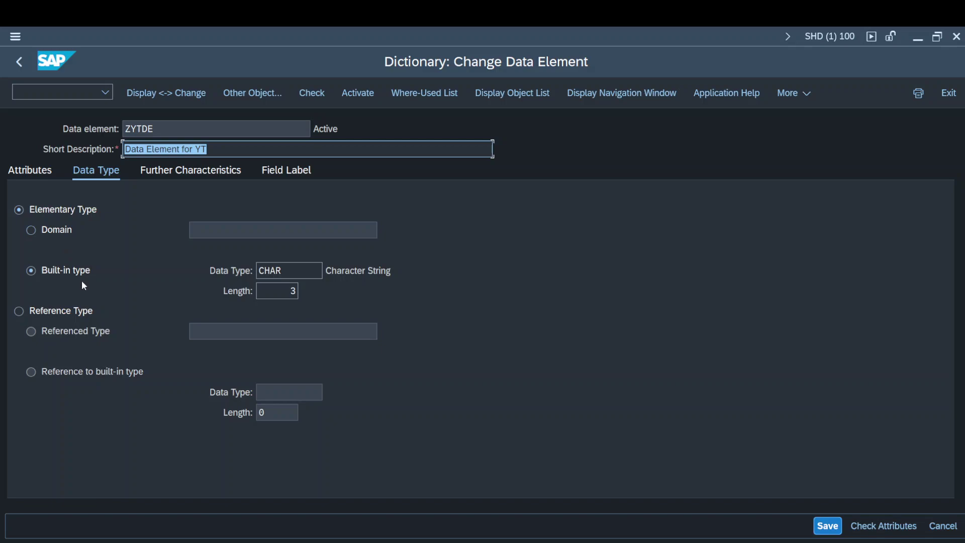
In SAP, switch ZYTDE's data type through Domain, Referenced Type and Reference to built-in type, viewing the input help for both reference options.
left_click(284, 271)
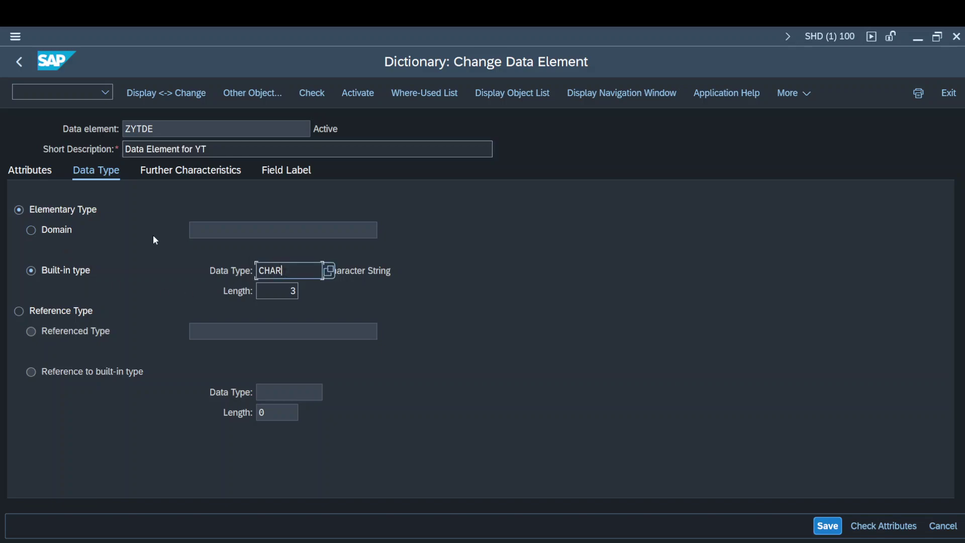
left_click(60, 240)
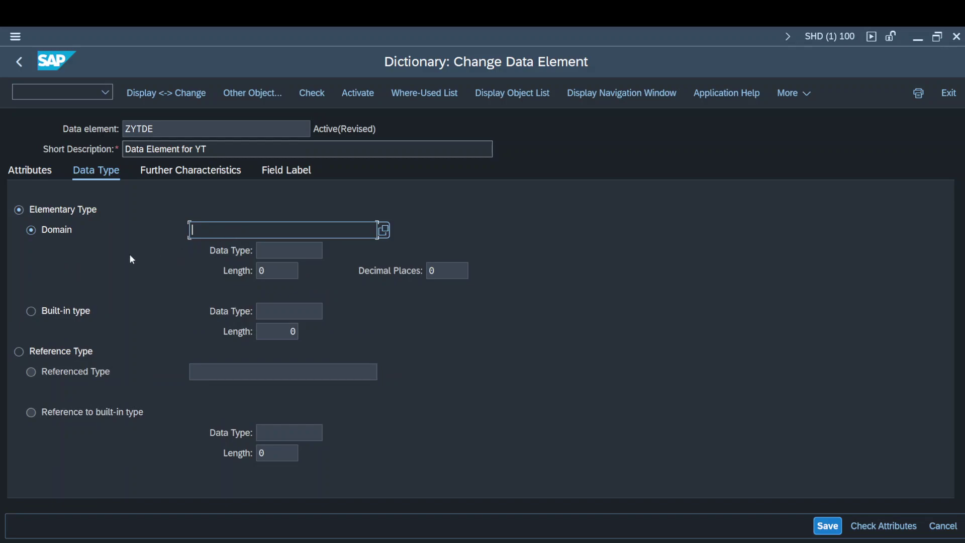
left_click(75, 352)
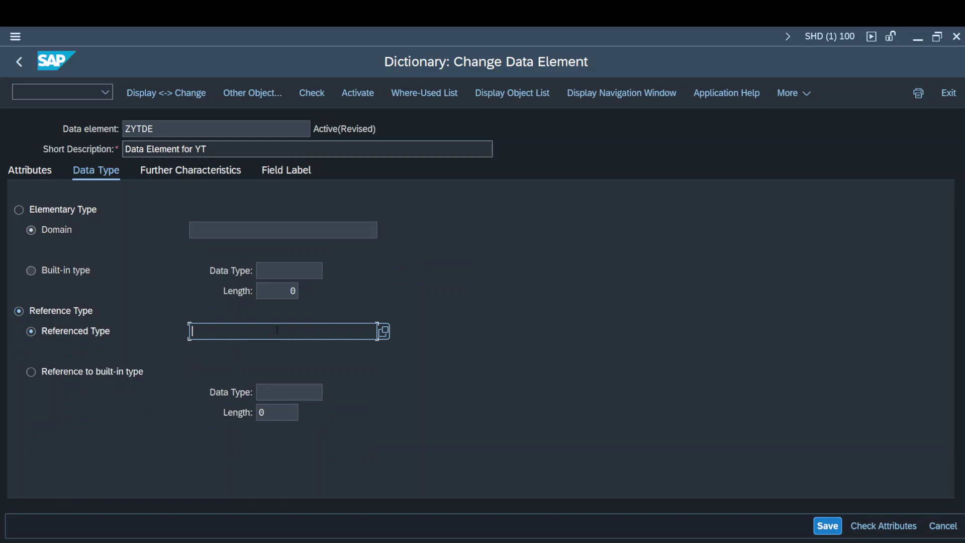
key("F4")
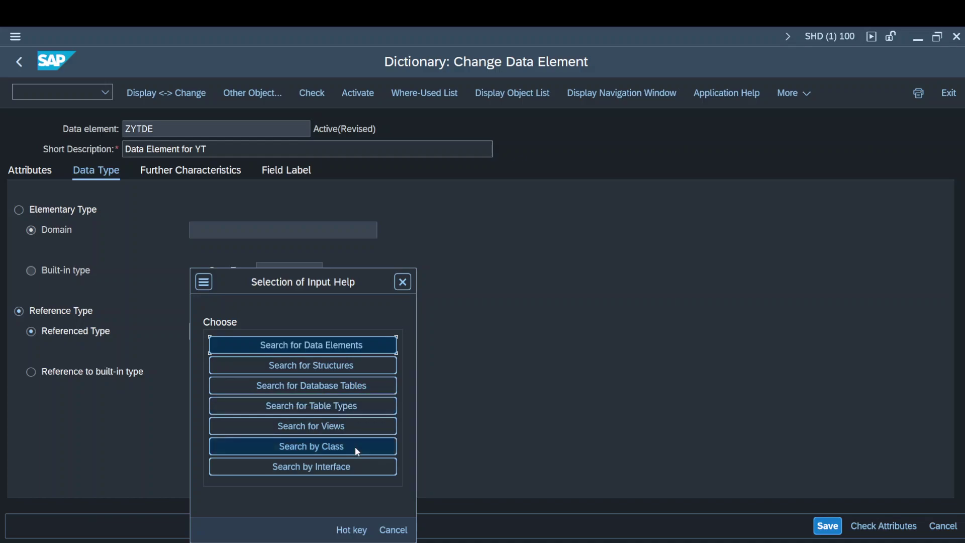
left_click_drag(324, 280, 444, 215)
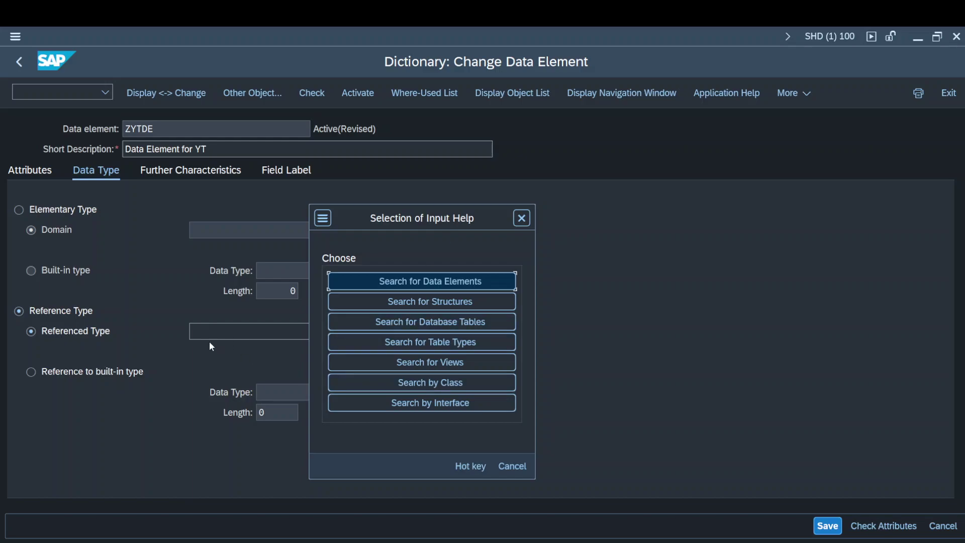
left_click(523, 219)
left_click(104, 371)
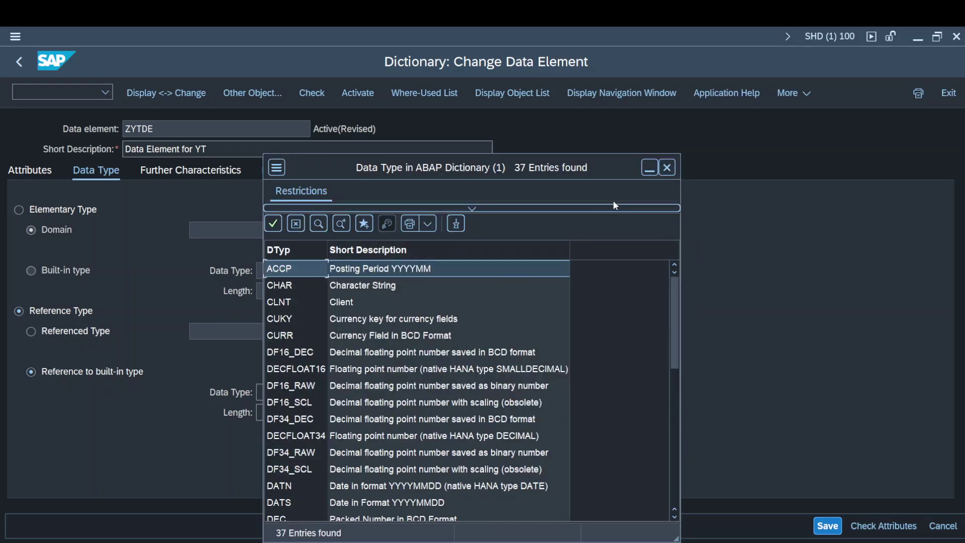
left_click(667, 167)
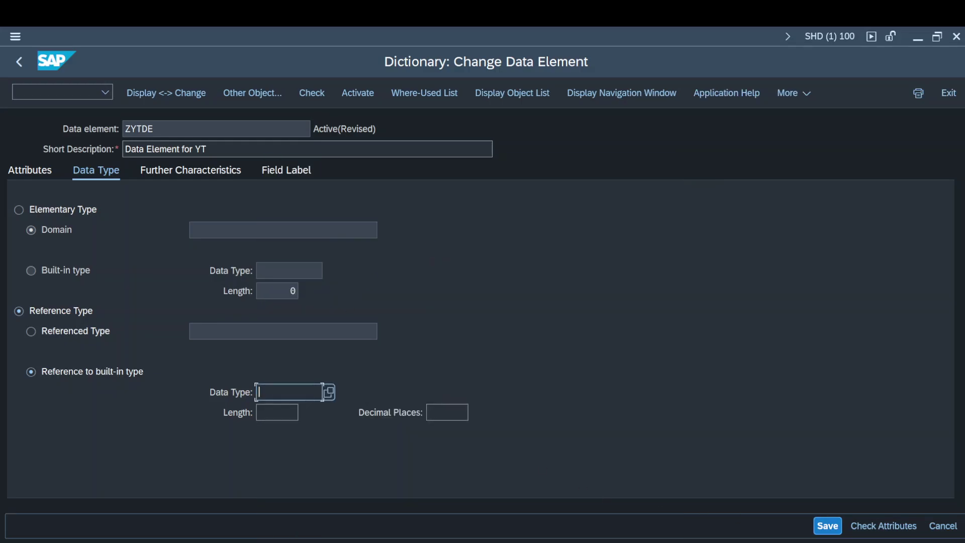
In PowerPoint, move the red arrow on slide 3 beside the Data Objects Declared With Reference line, and return to the Technical Attributes slide.
key("alt+Tab")
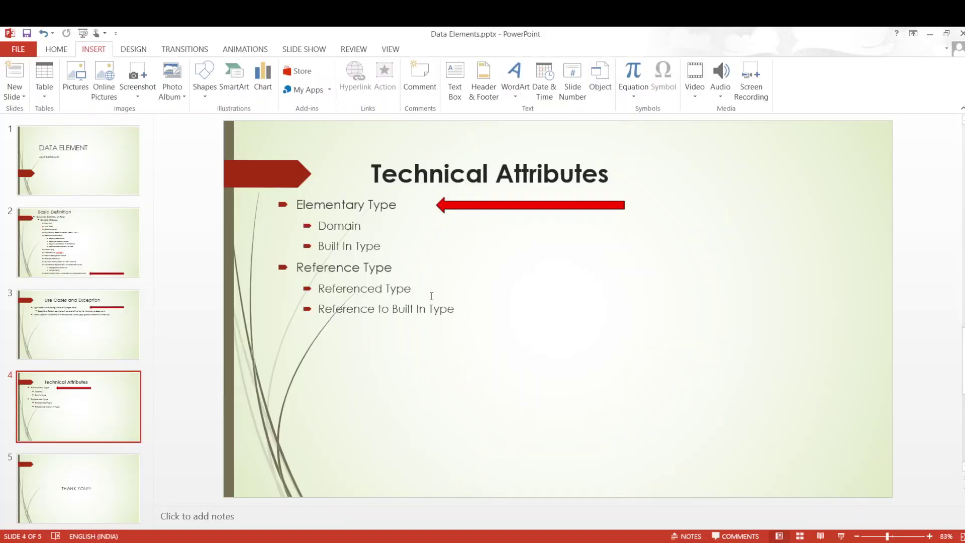
left_click(95, 330)
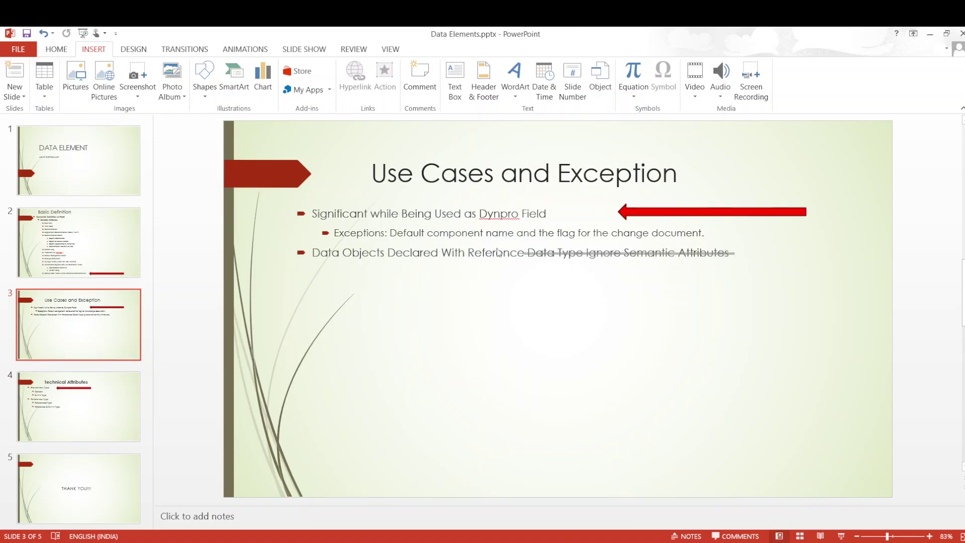
mouse_move(665, 210)
left_mouse_down()
mouse_move(700, 231)
mouse_move(786, 240)
mouse_move(783, 250)
left_mouse_up()
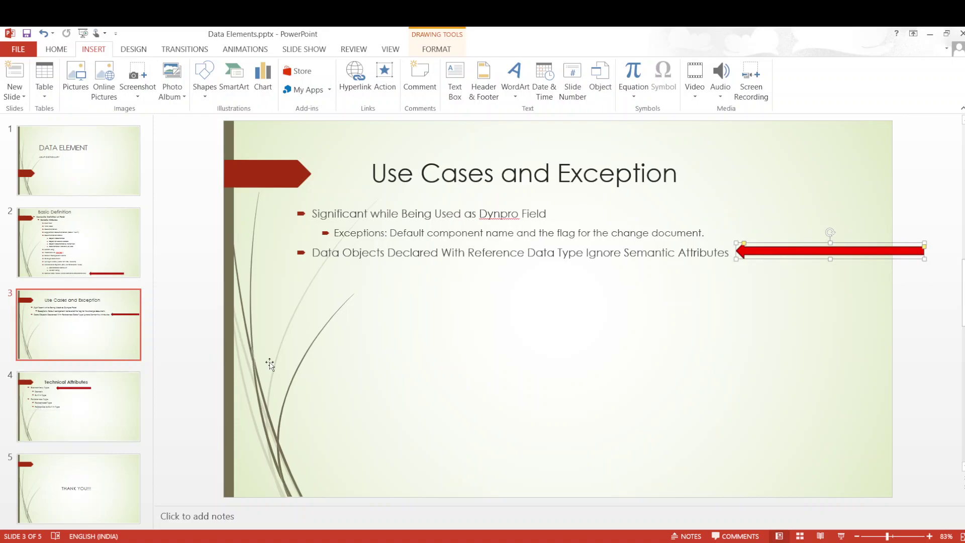
left_click(50, 410)
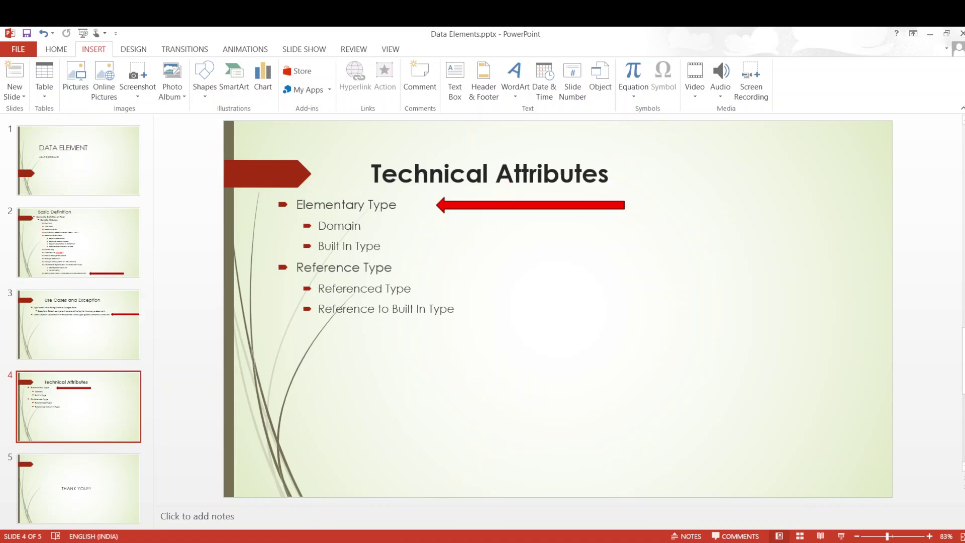
Switch to the SAP session showing the THLPF table entries and open the ABAP Editor there with transaction /nse38.
mouse_move(312, 541)
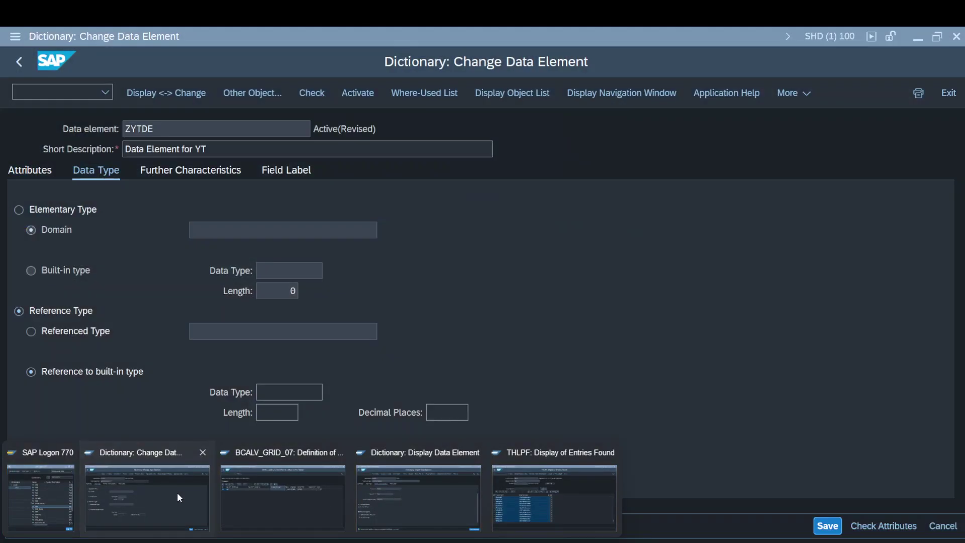
left_click(177, 493)
left_click(129, 128)
mouse_move(312, 541)
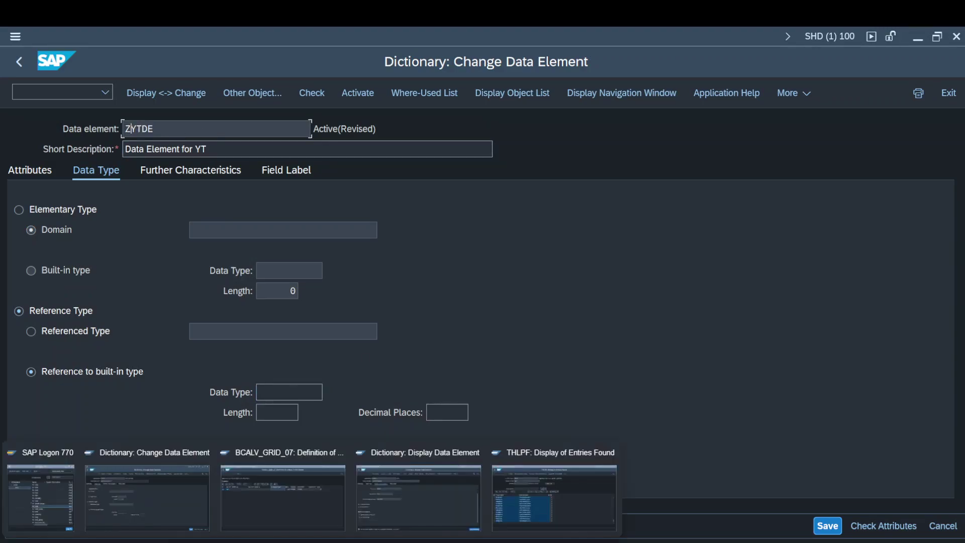
left_click(552, 497)
left_click(87, 95)
type("/nse")
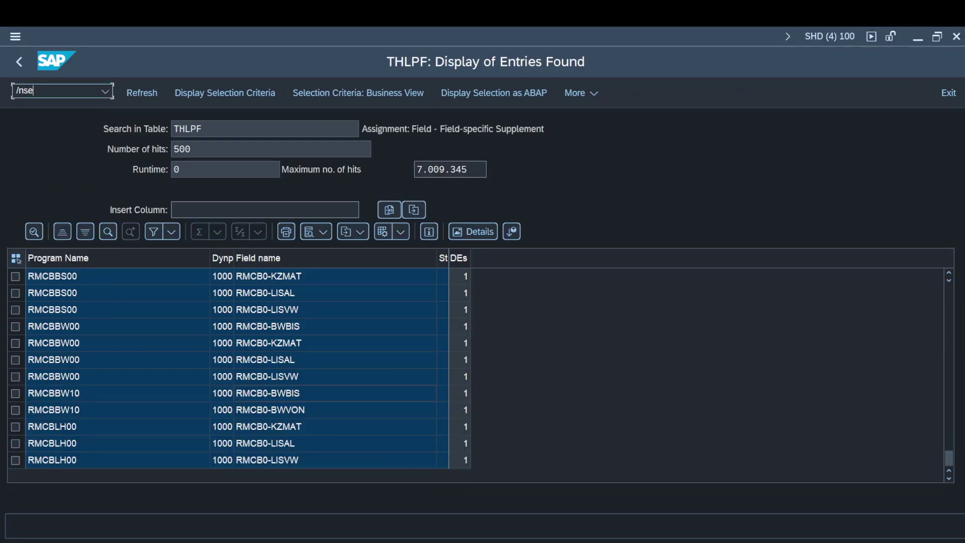
type("38")
key("Return")
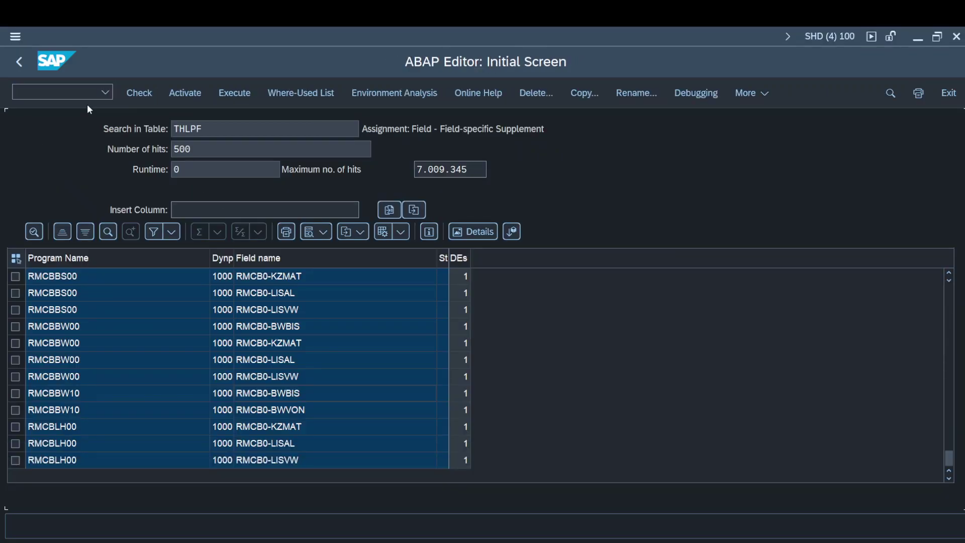
Open the source code of report ZYT_DATA_ELEMENT in change mode and highlight the zytde TYPE zytde parameter declaration.
key("Delete")
key("Down")
key("Down")
key("Down")
key("Down")
key("Up")
key("Up")
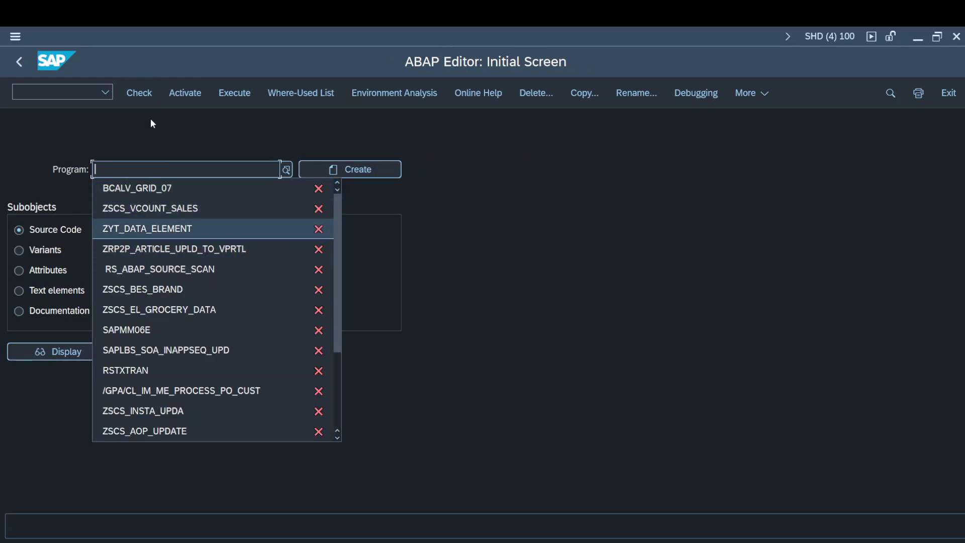
key("Return")
left_click(199, 351)
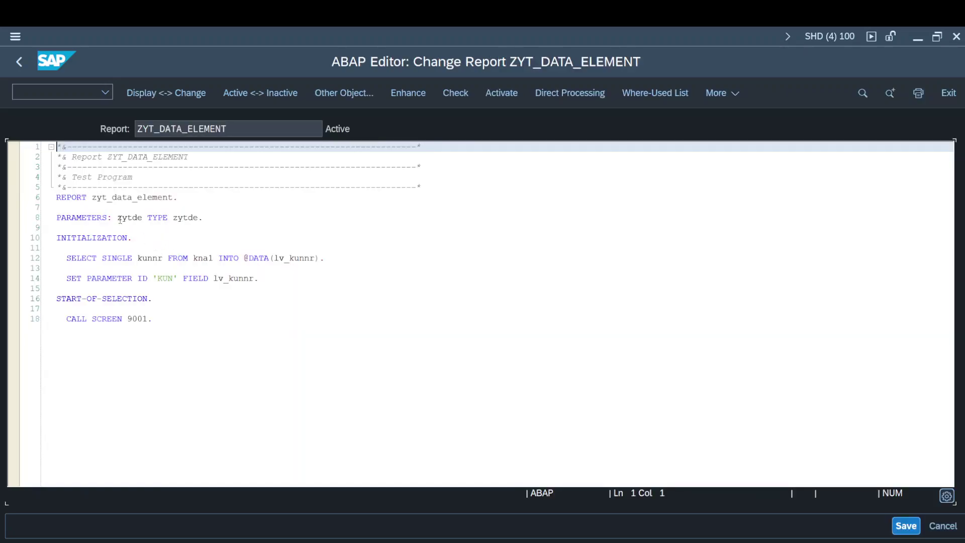
left_click_drag(120, 219, 199, 219)
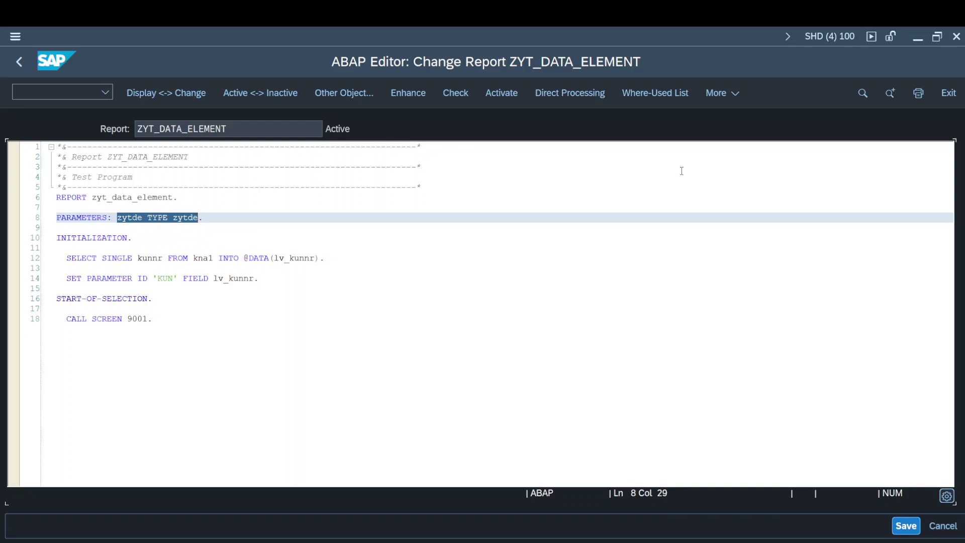
Open the report's selection texts and try to take the text for ZYTDE from the Dictionary reference.
left_click(733, 94)
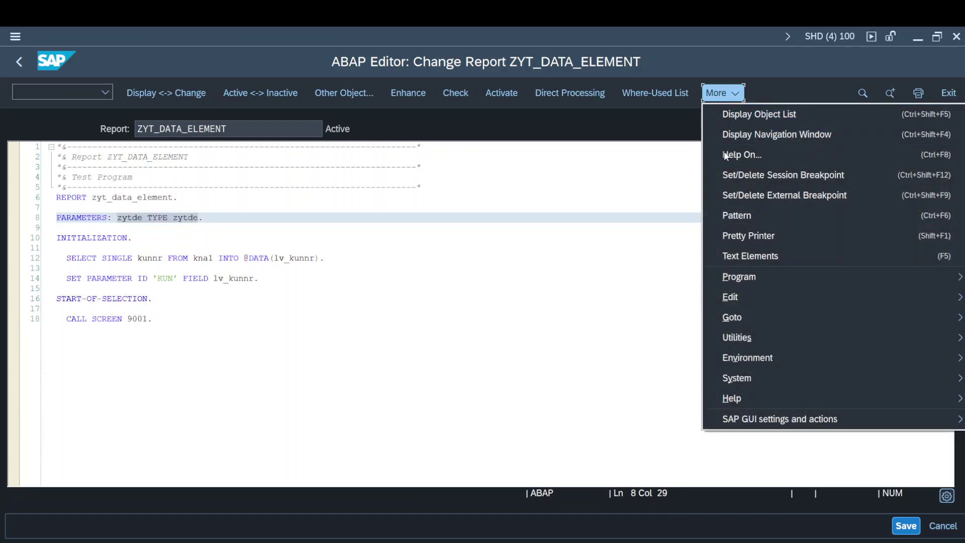
mouse_move(723, 317)
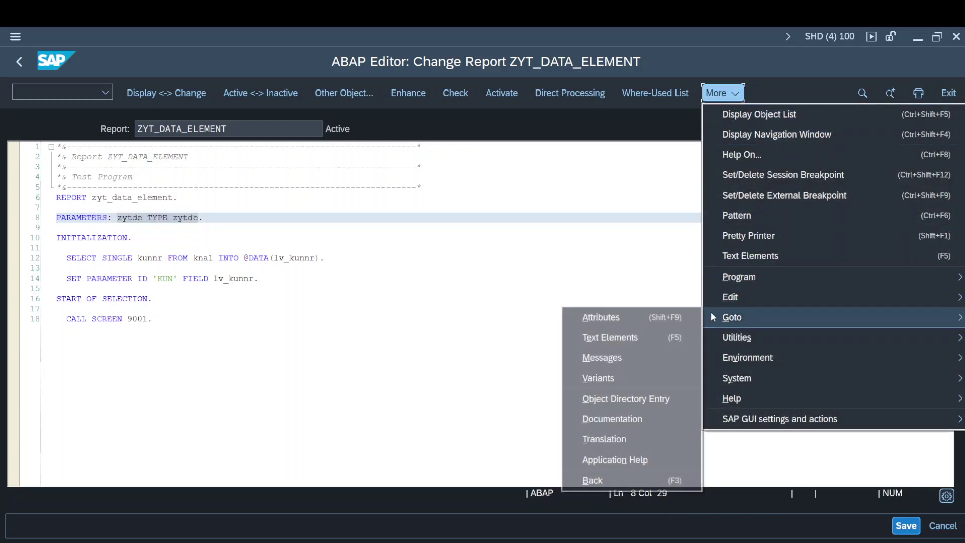
left_click(626, 339)
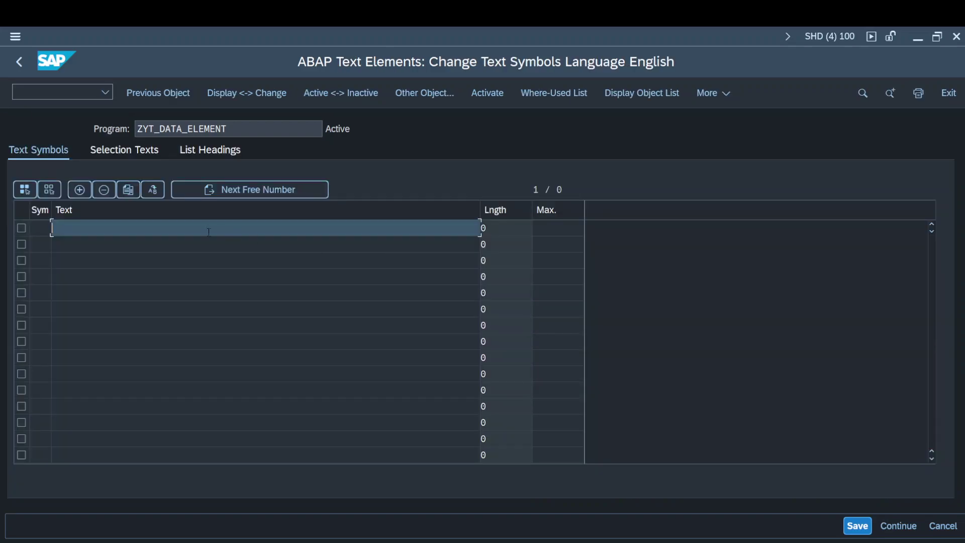
left_click(152, 152)
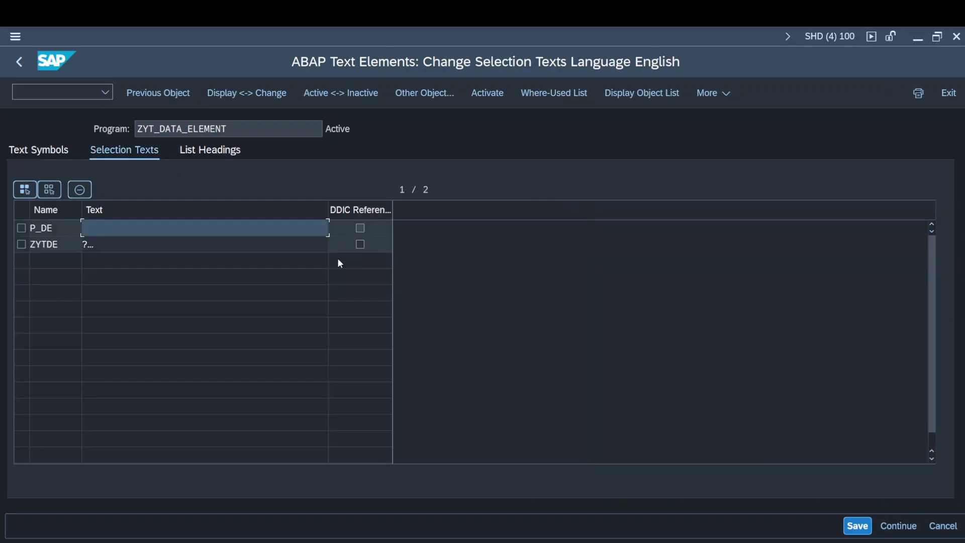
left_click(360, 245)
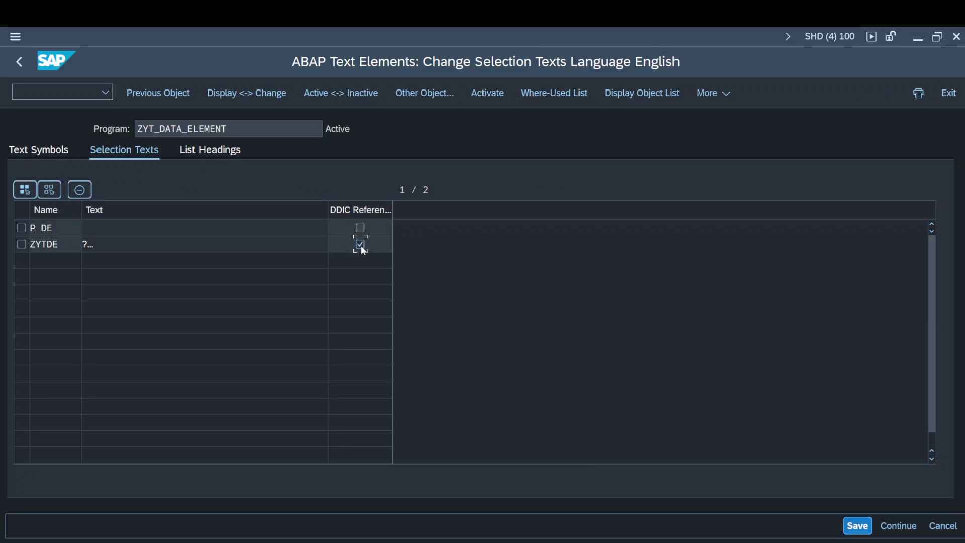
key("Return")
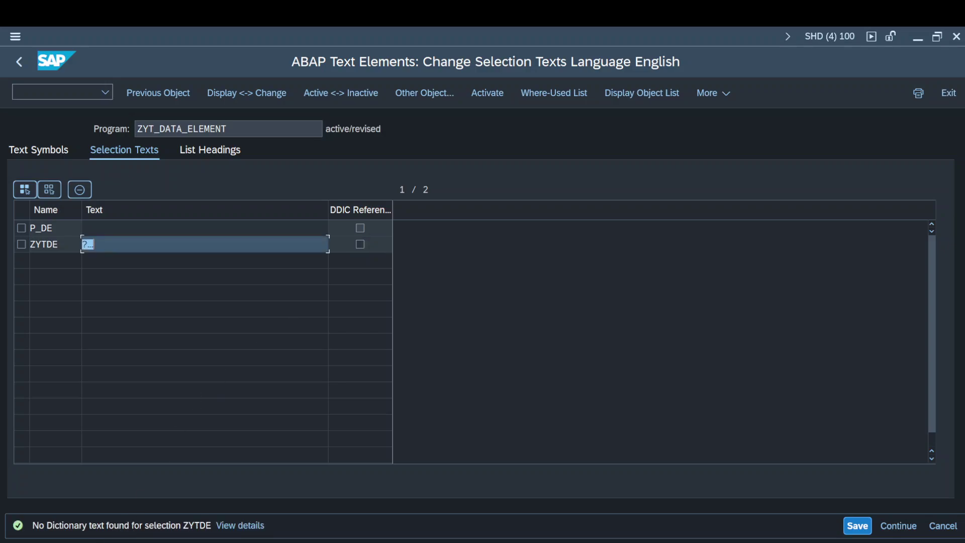
Switch to the session with data element ZYTDE and examine its short description and field labels against the report's selection text.
mouse_move(311, 541)
left_click(173, 495)
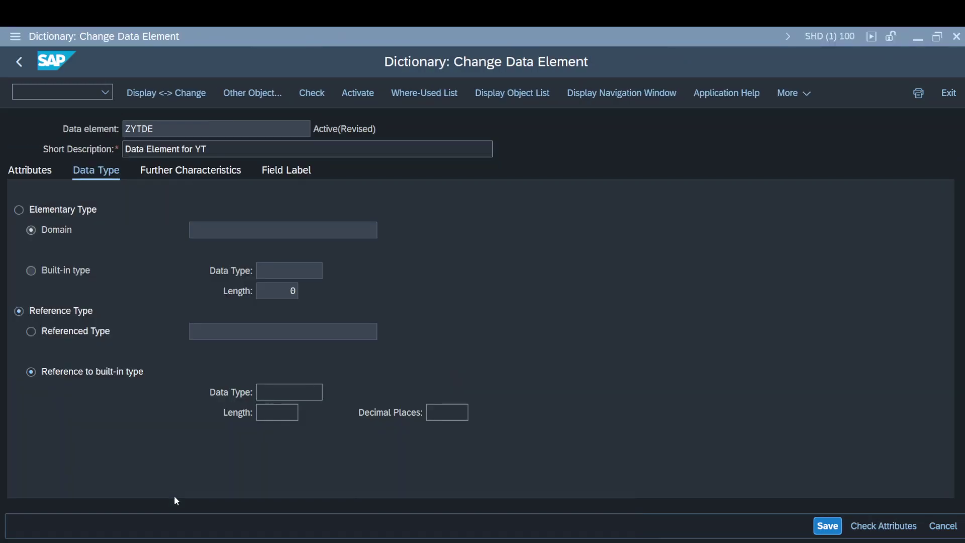
left_click(202, 148)
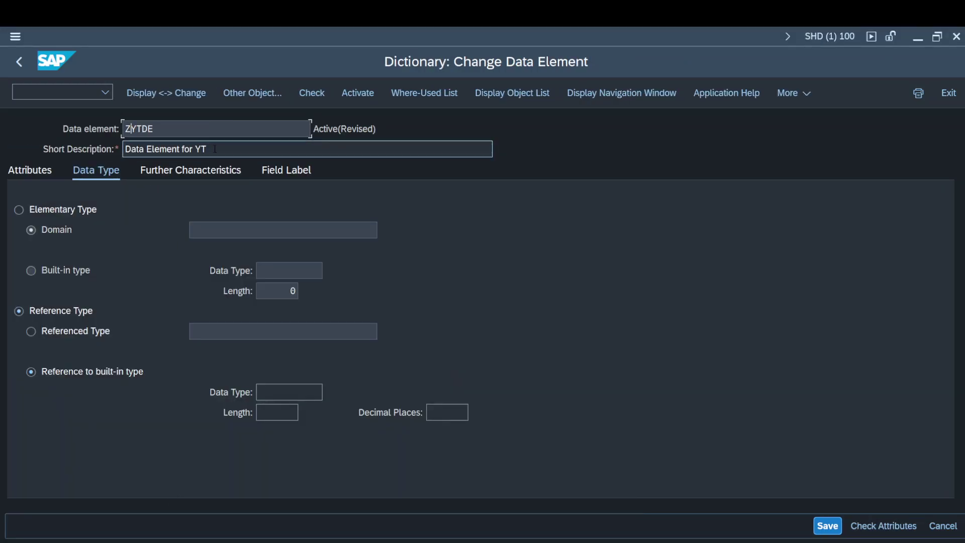
left_click_drag(202, 148, 125, 149)
key("alt+Tab")
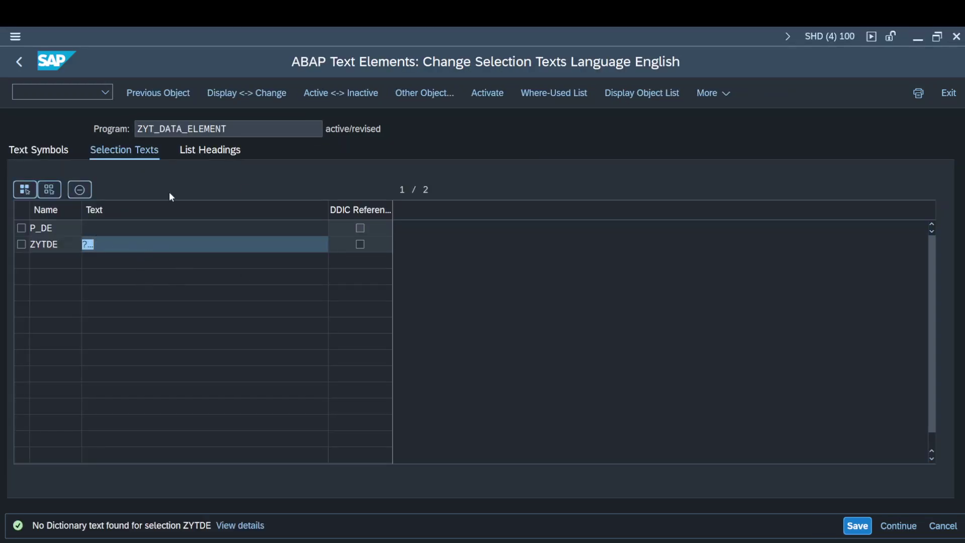
key("alt+Tab")
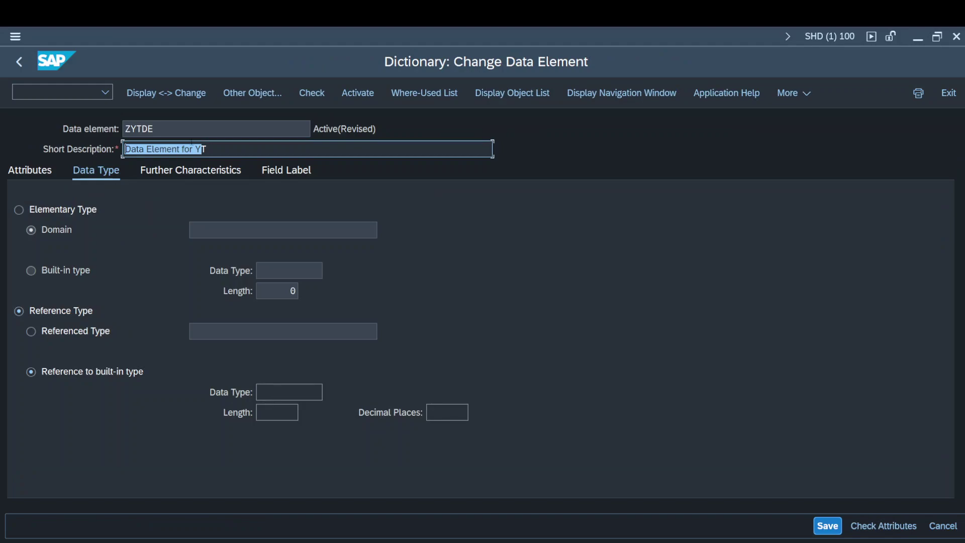
left_click(301, 176)
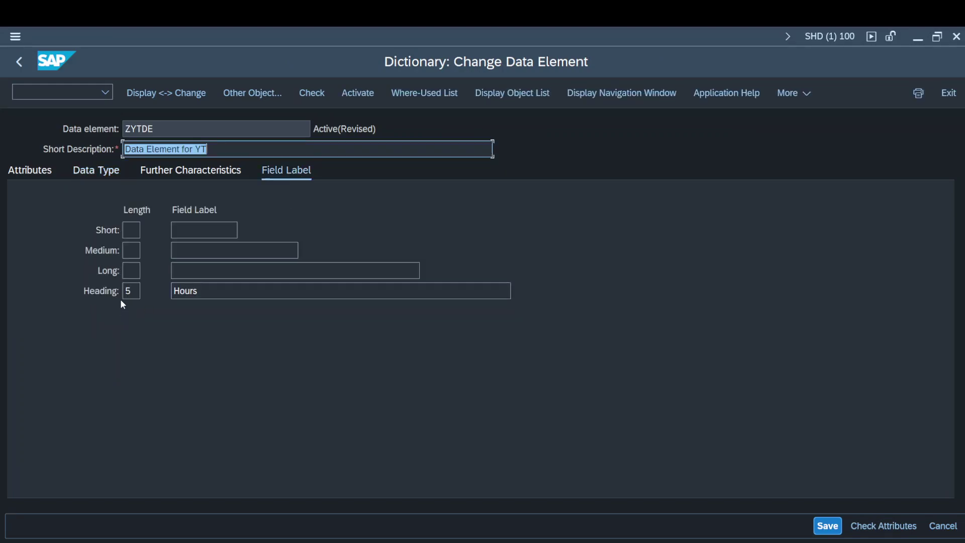
key("alt+Tab")
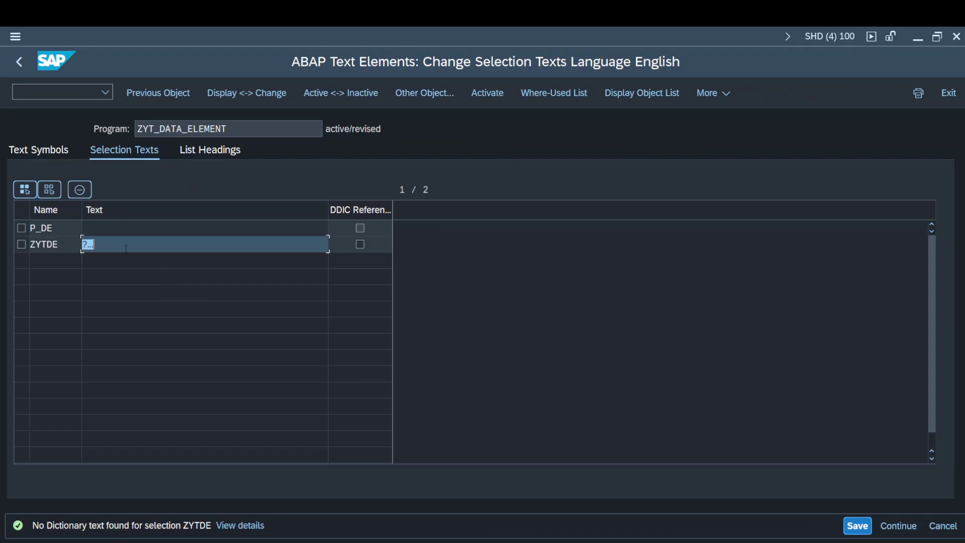
key("alt+Tab")
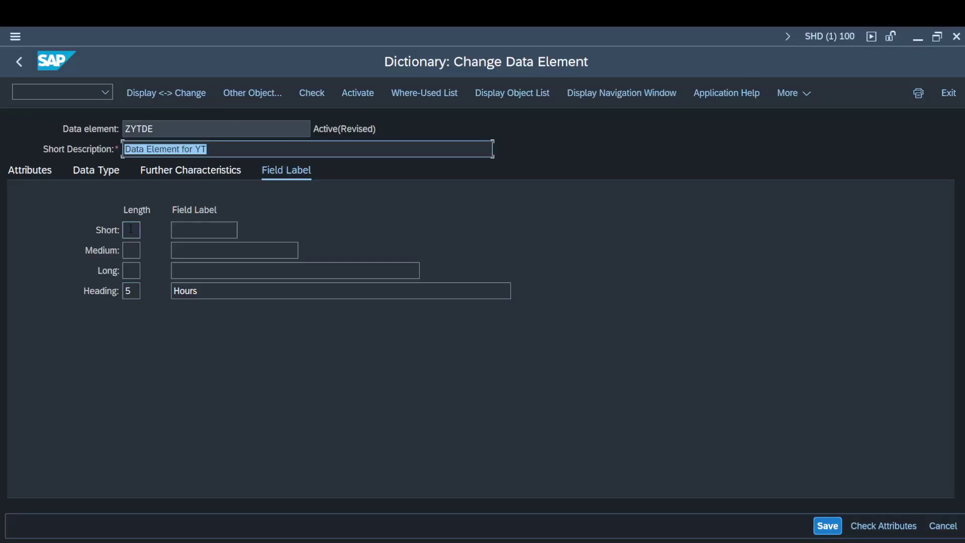
left_click_drag(206, 291, 178, 290)
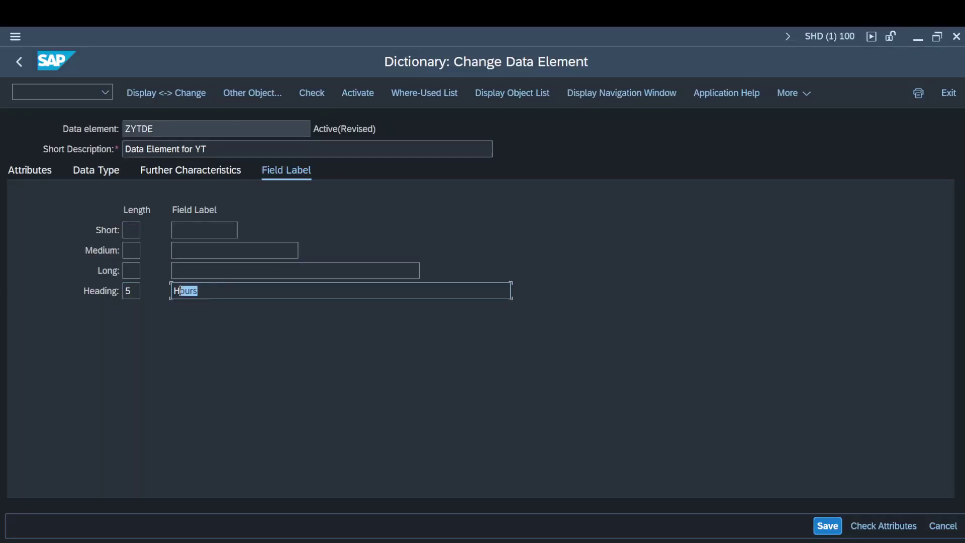
Enter ZYTDE's short field label DE with length 05 and medium label Data Element with length 10.
left_click(132, 230)
type("05")
key("Tab")
type("DE")
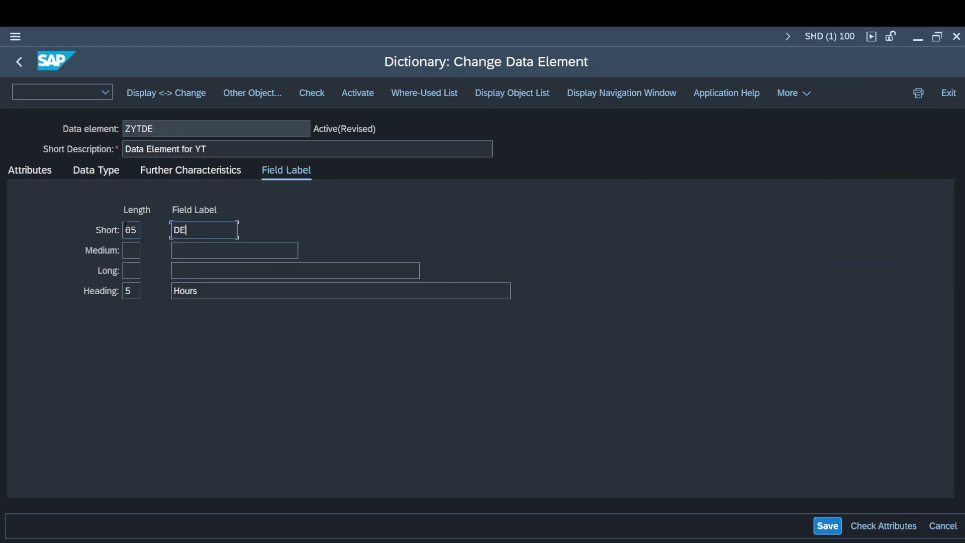
type("10")
key("Tab")
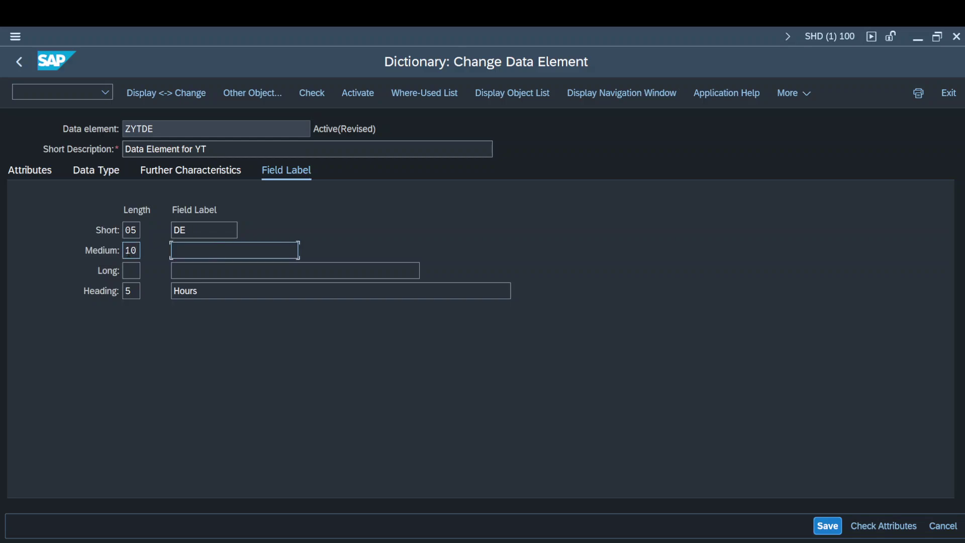
type("Data Element")
key("Tab")
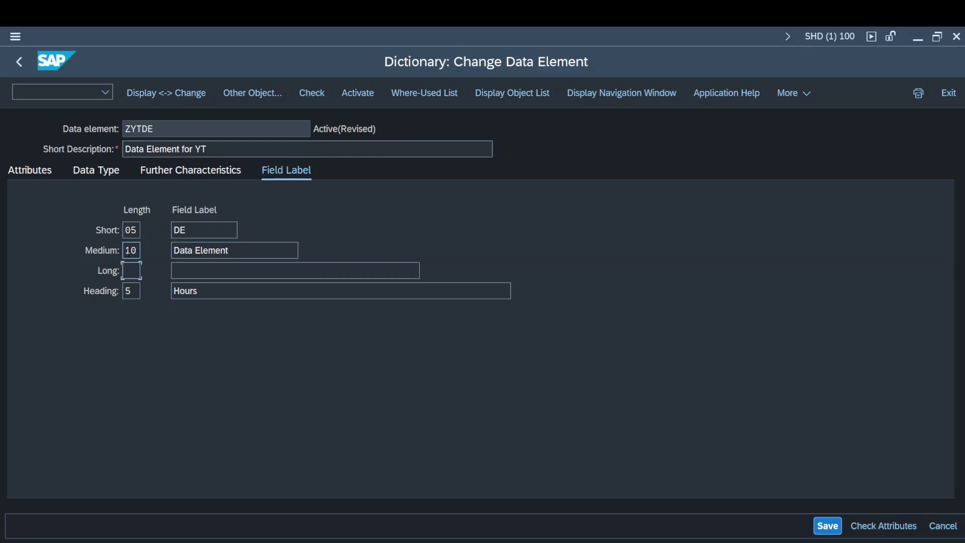
Enter the long field label Data Element with length 15.
type("15")
key("Tab")
type("Date R")
key("BackSpace")
key("BackSpace")
key("BackSpace")
type("a Element")
Try to activate data element ZYTDE, view the activation log and return to the field labels.
key("Return")
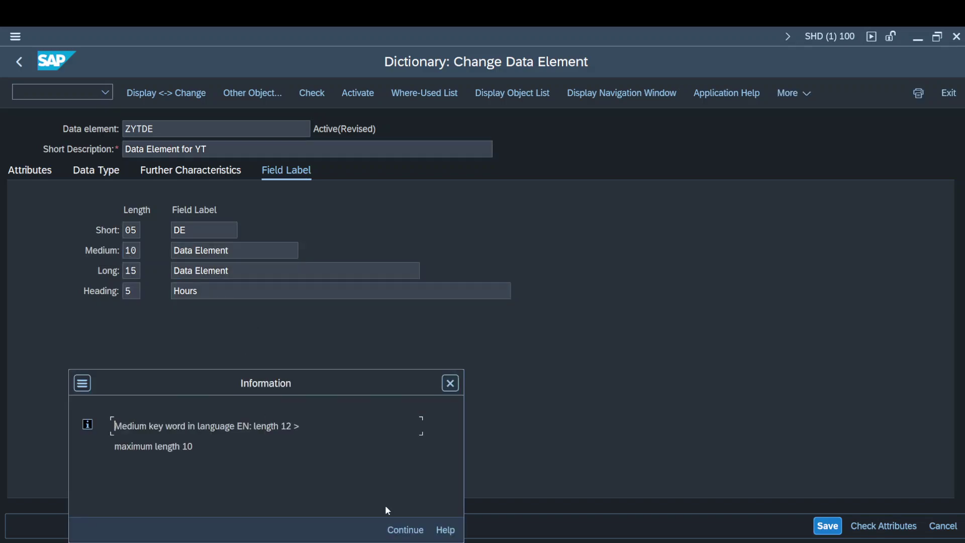
left_click(392, 529)
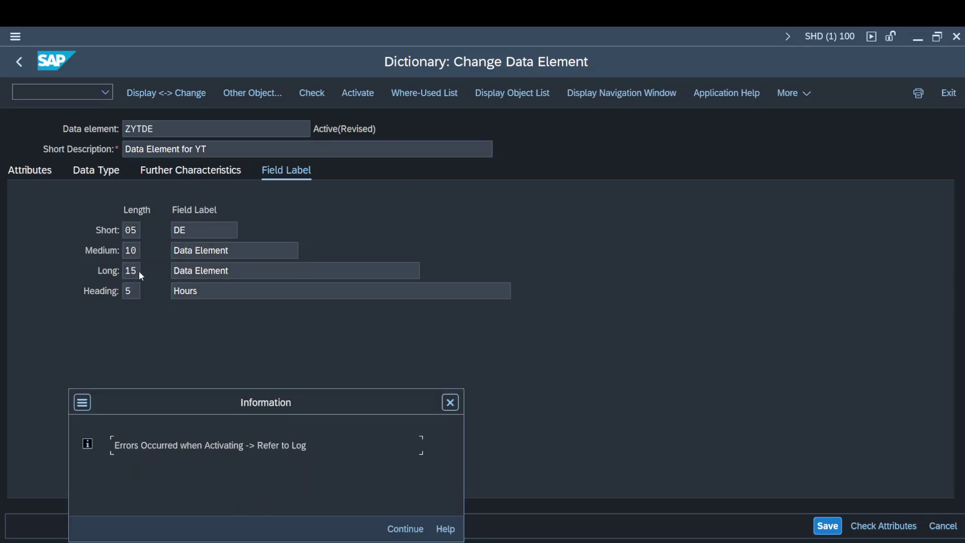
left_click(415, 529)
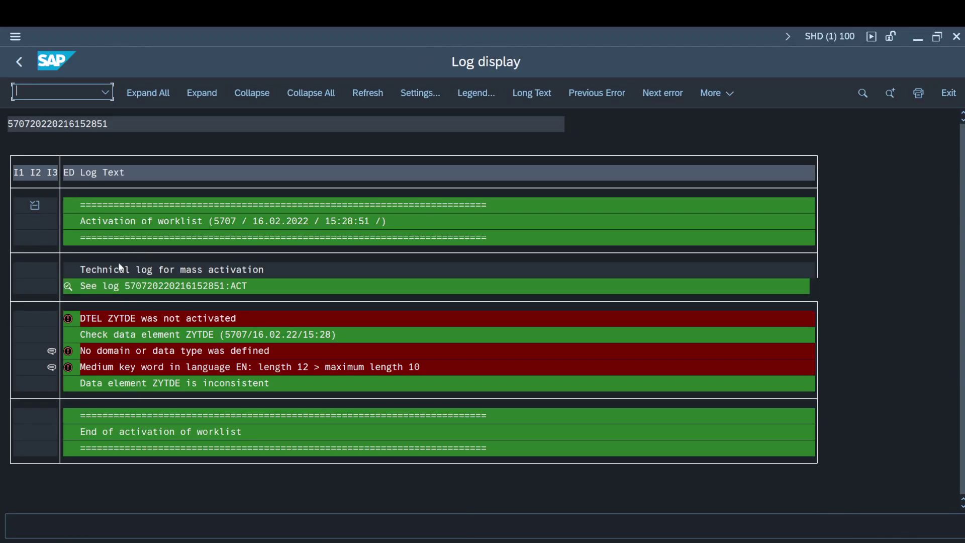
key("F3")
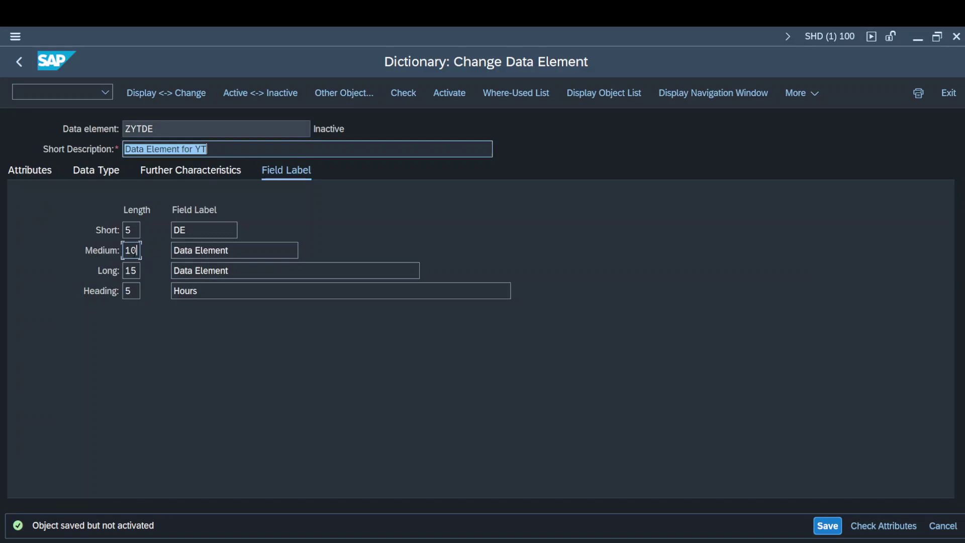
Shorten the medium field label to Data Elmnt.
left_click(135, 250)
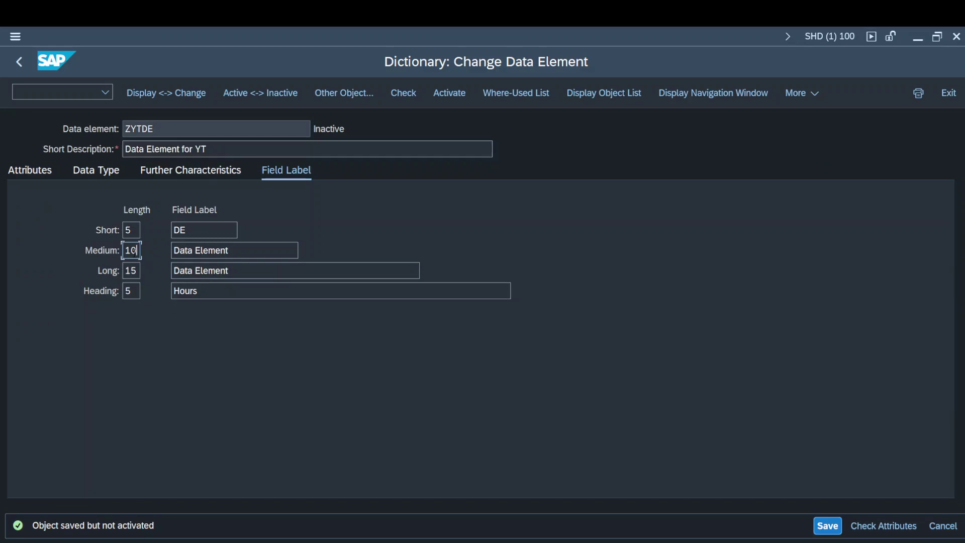
left_click(236, 254)
key("BackSpace")
key("BackSpace")
key("BackSpace")
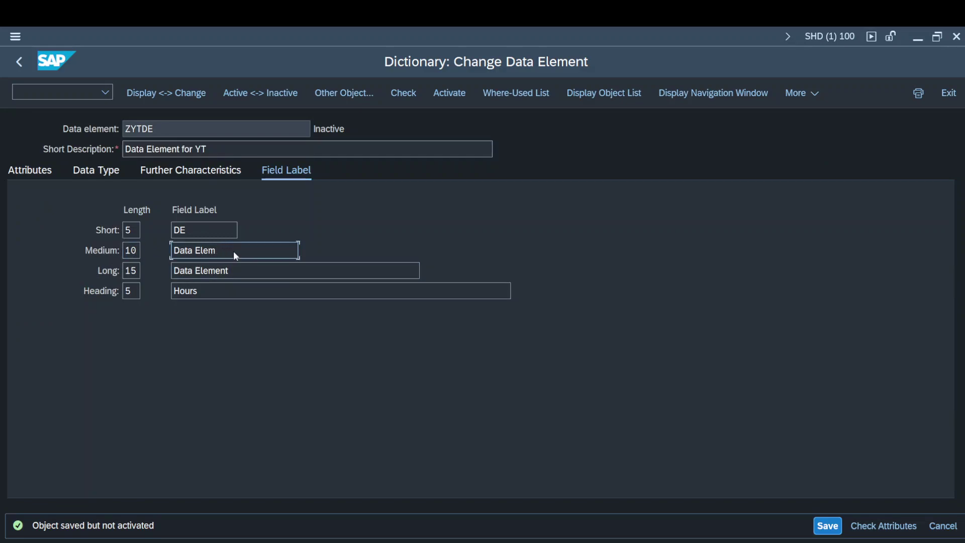
key("BackSpace")
key("BackSpace")
key("BackSpace")
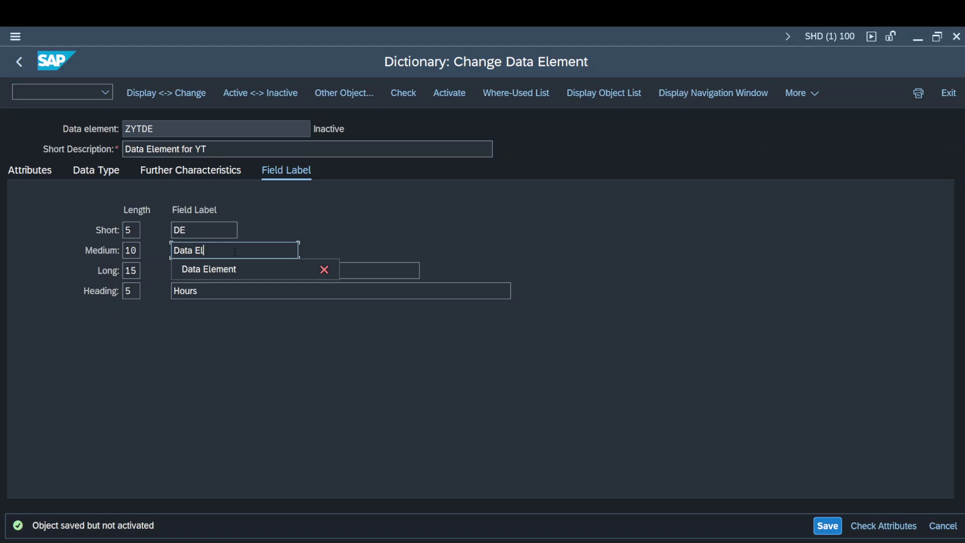
type("lmnt")
Retry activating ZYTDE with the shortened label and check the new activation log before going back.
key("Return")
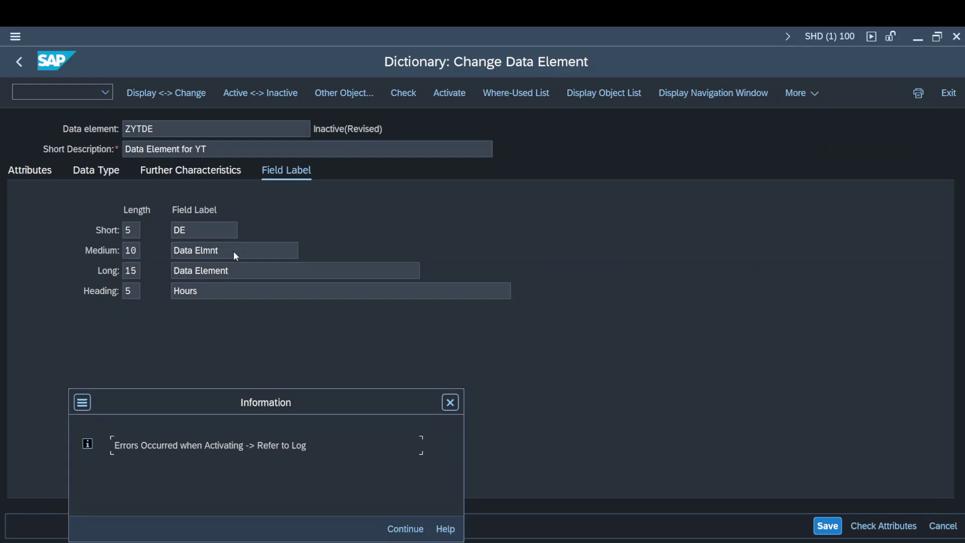
key("Return")
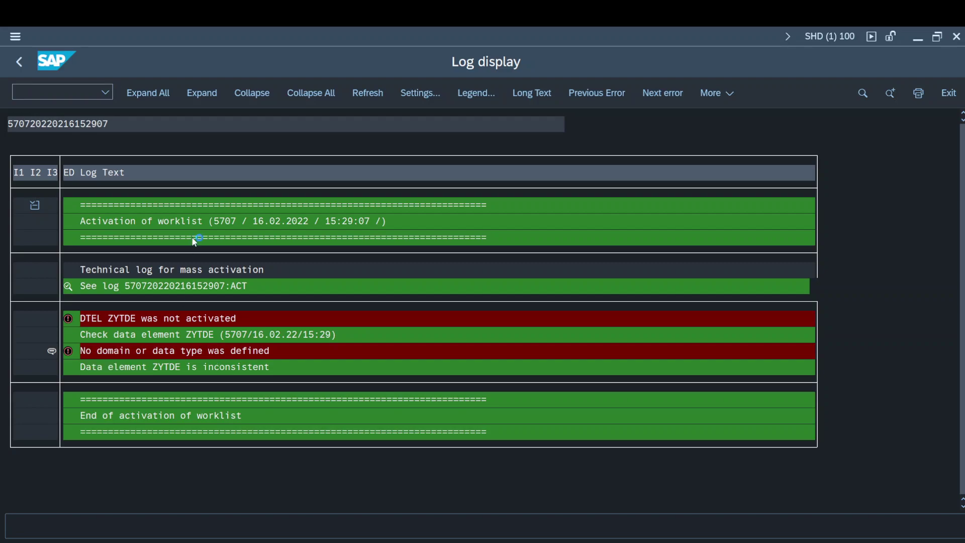
double_click(263, 338)
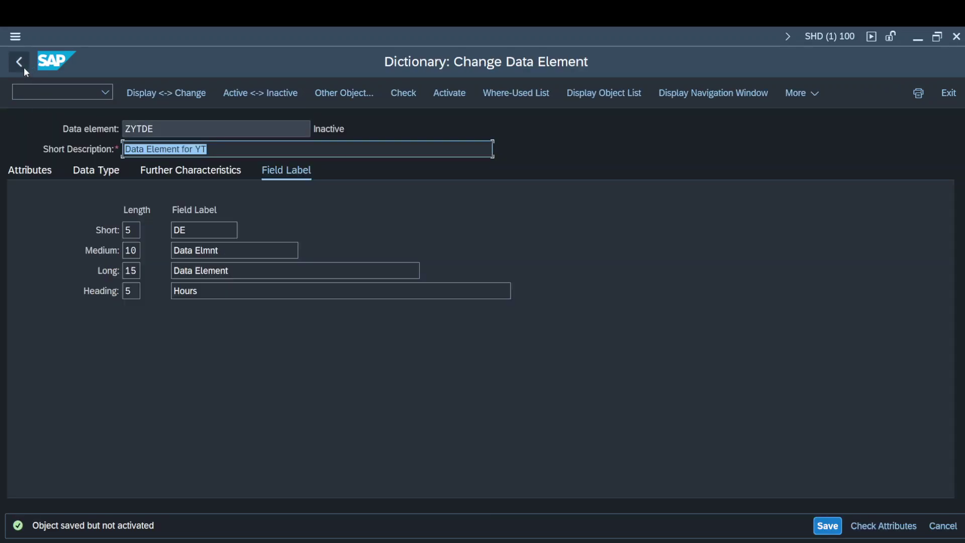
Set ZYTDE's built-in type to CHAR with length 3, activate it, and return to the report's selection texts.
left_click(167, 172)
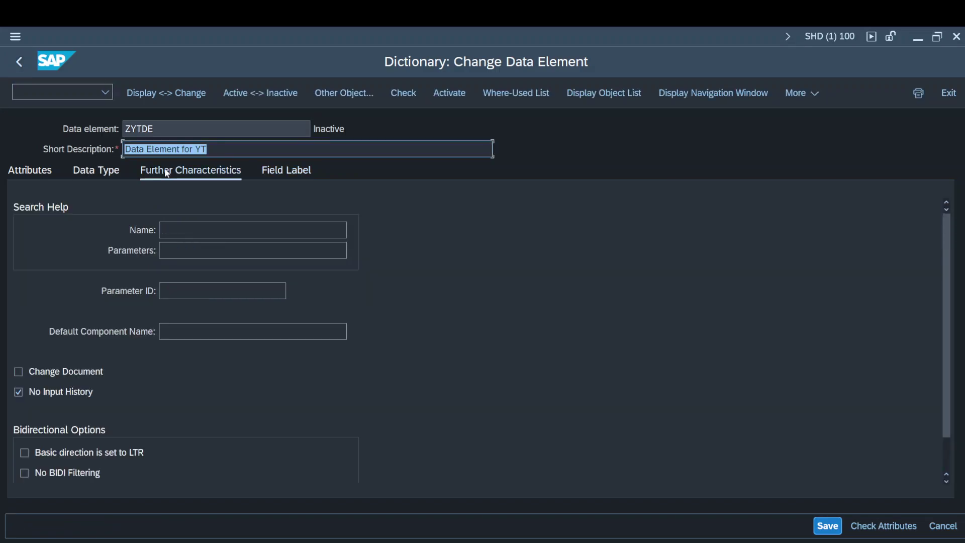
left_click(97, 182)
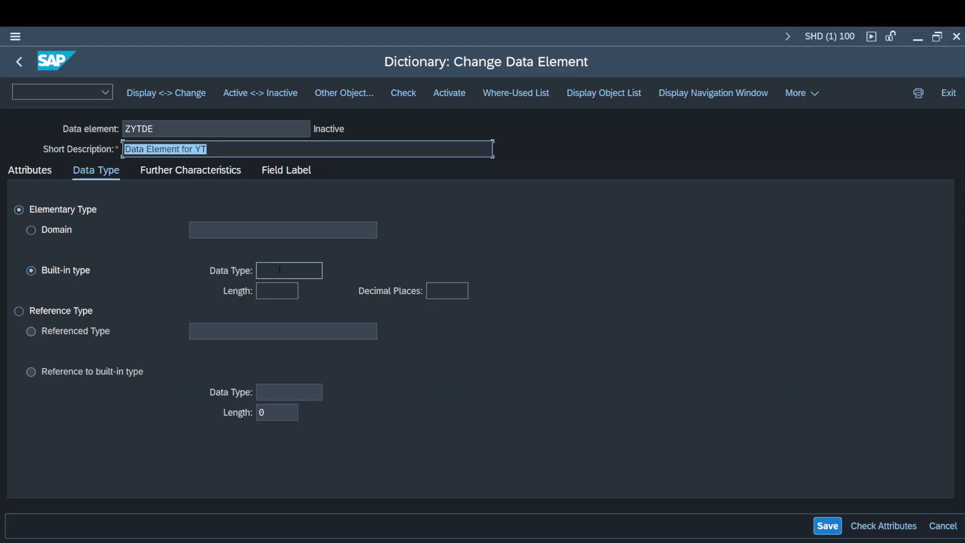
left_click(272, 270)
key("Tab")
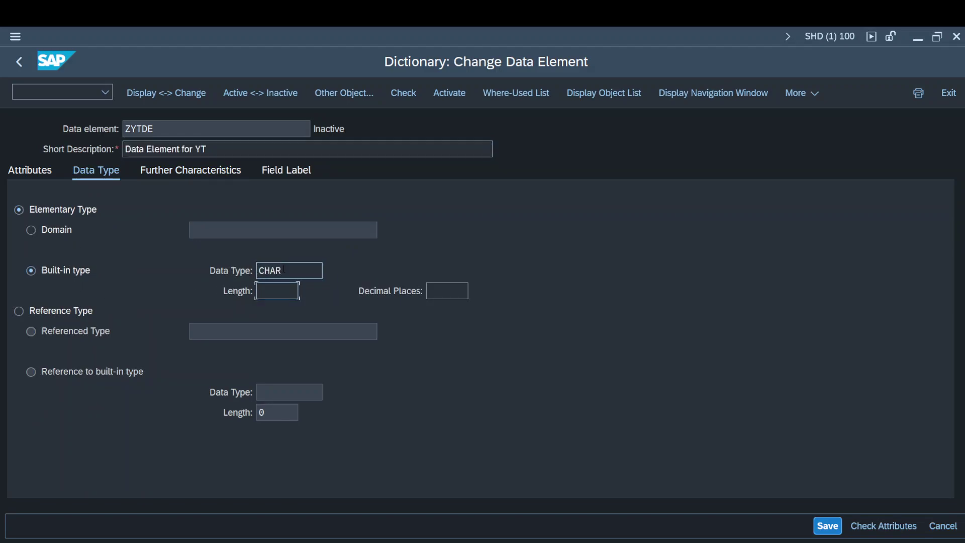
type("3")
key("Return")
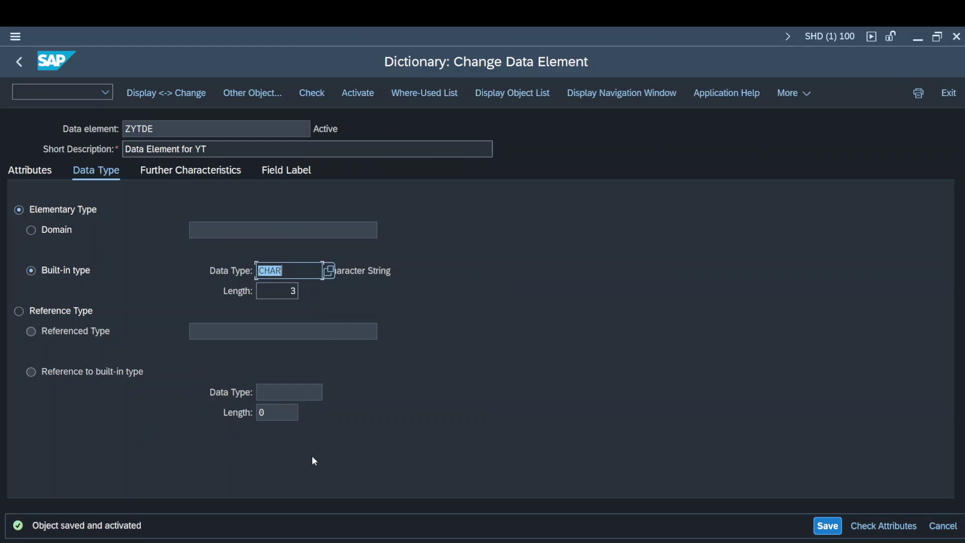
key("alt+Tab")
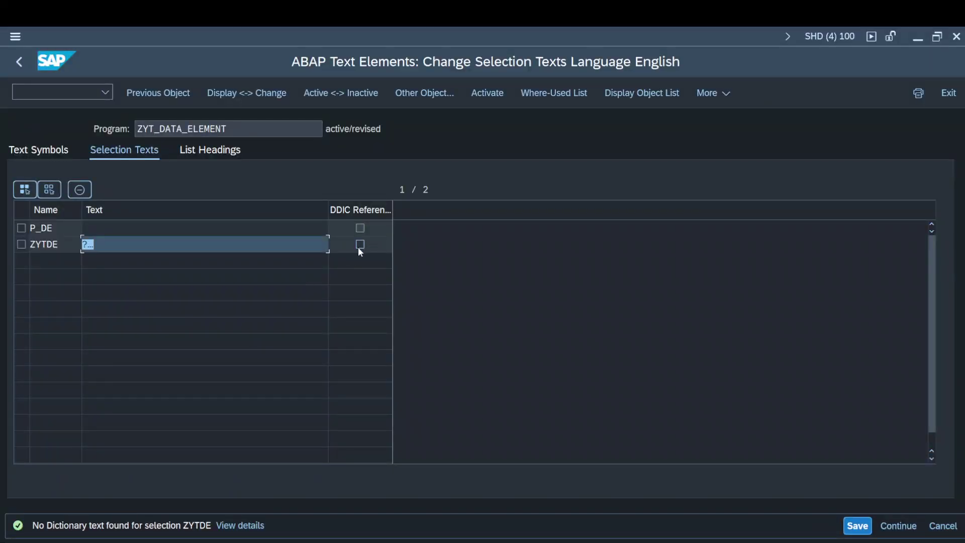
Turn on the DDIC reference for selection text ZYTDE and compare the adopted text with the data element's field labels.
left_click(360, 245)
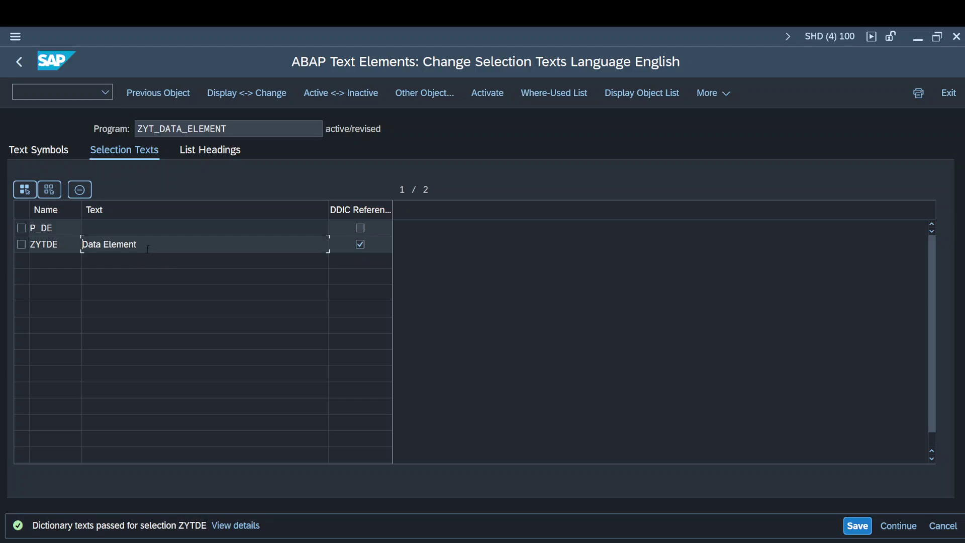
left_click_drag(155, 245, 74, 244)
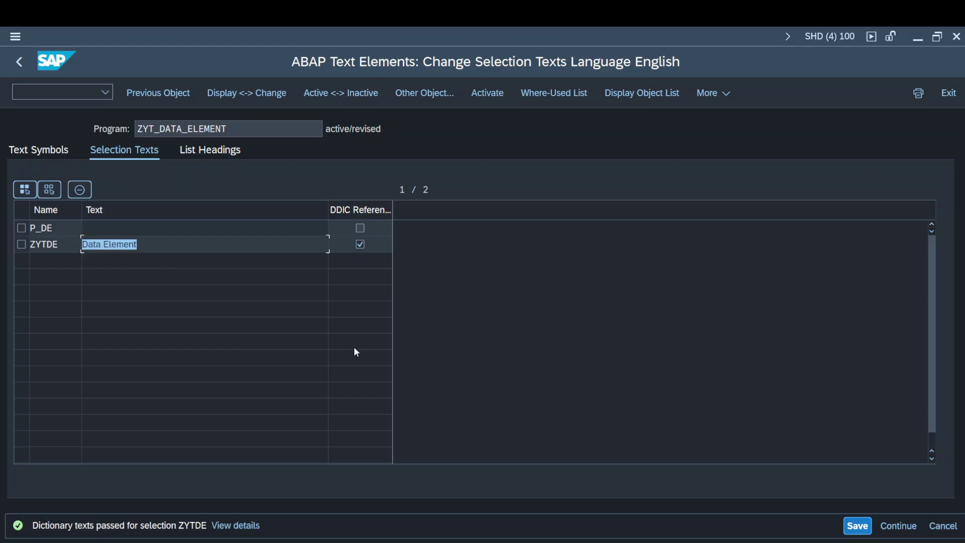
key("alt+Tab")
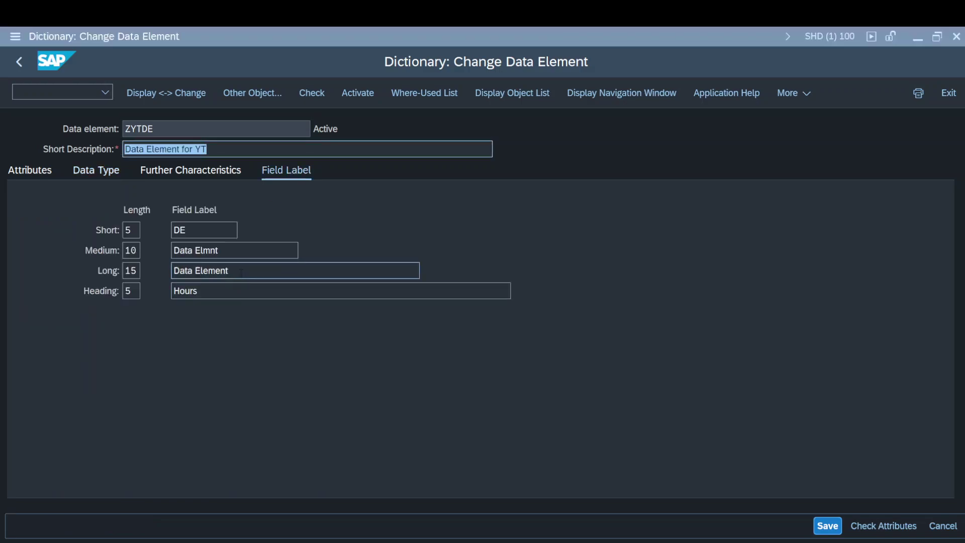
key("alt+Tab")
key("alt+Tab")
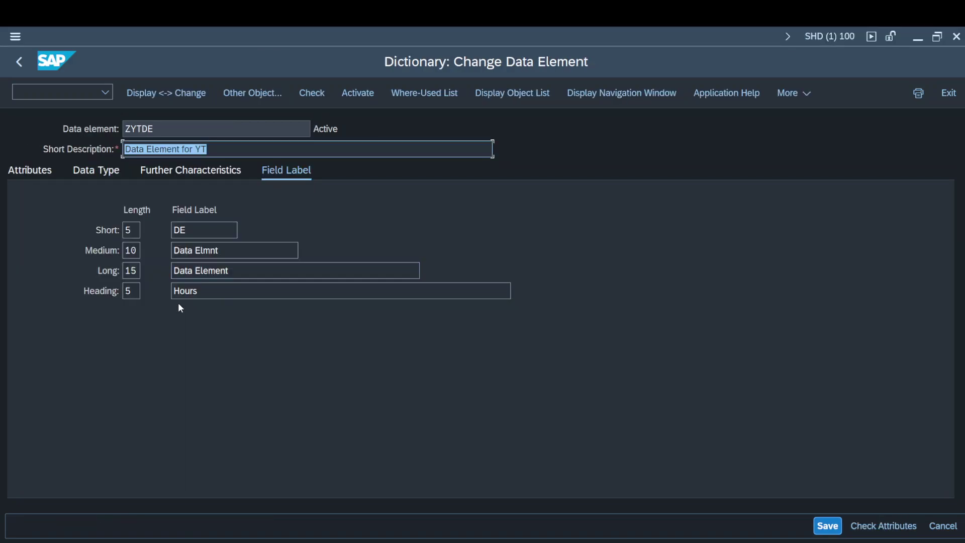
key("alt+Tab")
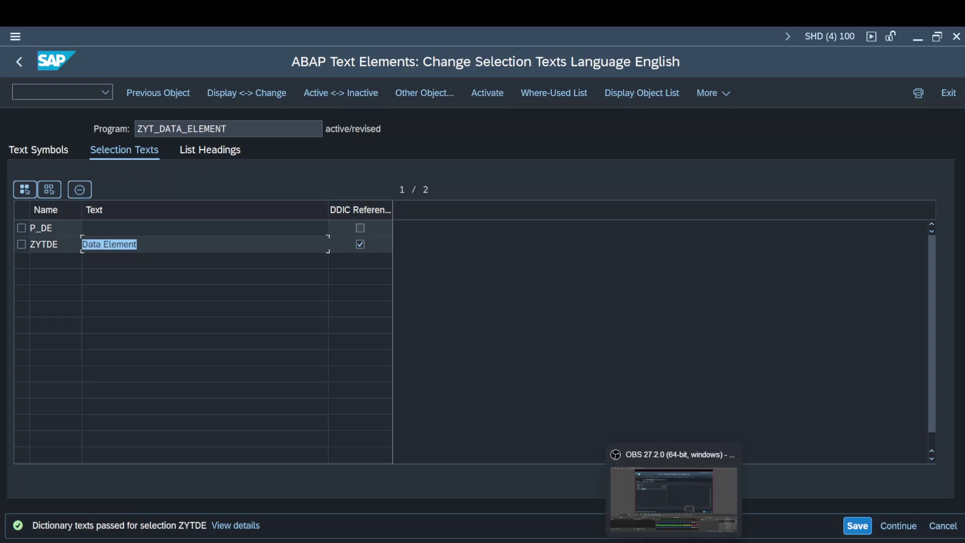
key("alt+Tab")
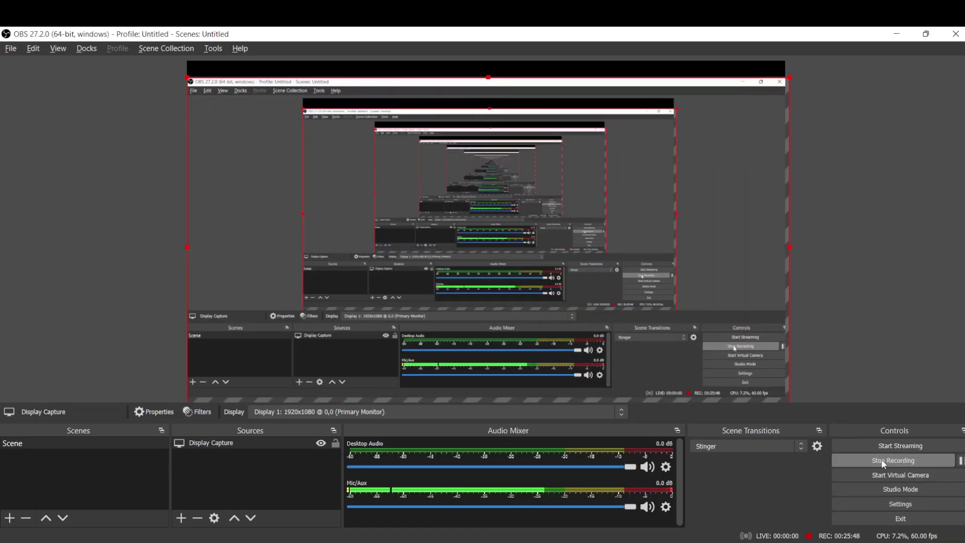